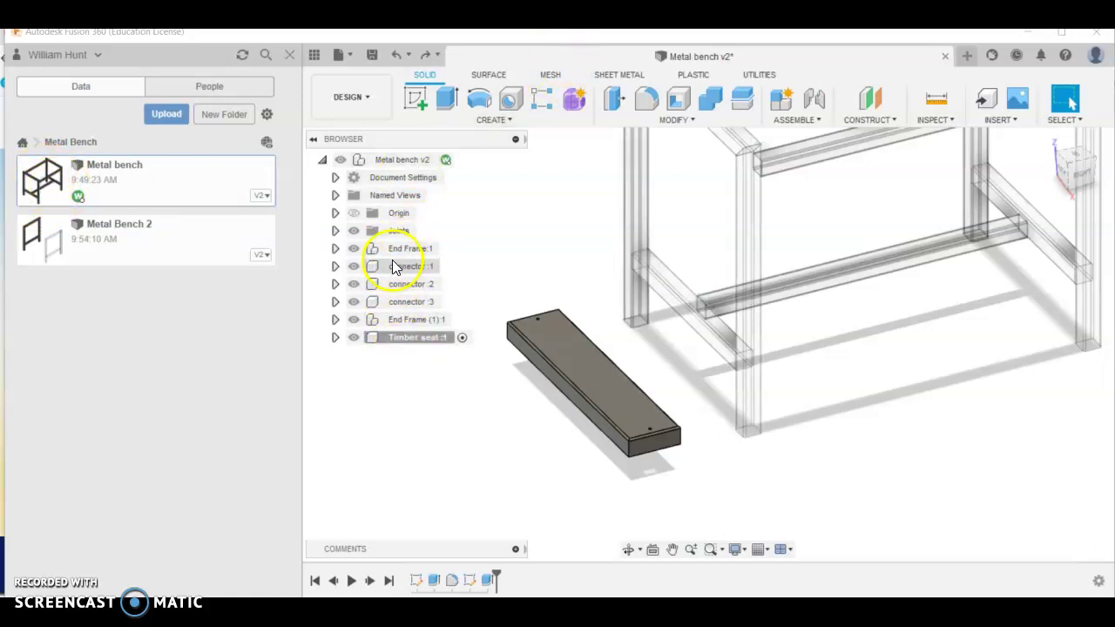
Step: Add a new internal component named 'Timber seat test' under the Metal bench v2 root
left_click(398, 339)
left_click(399, 338)
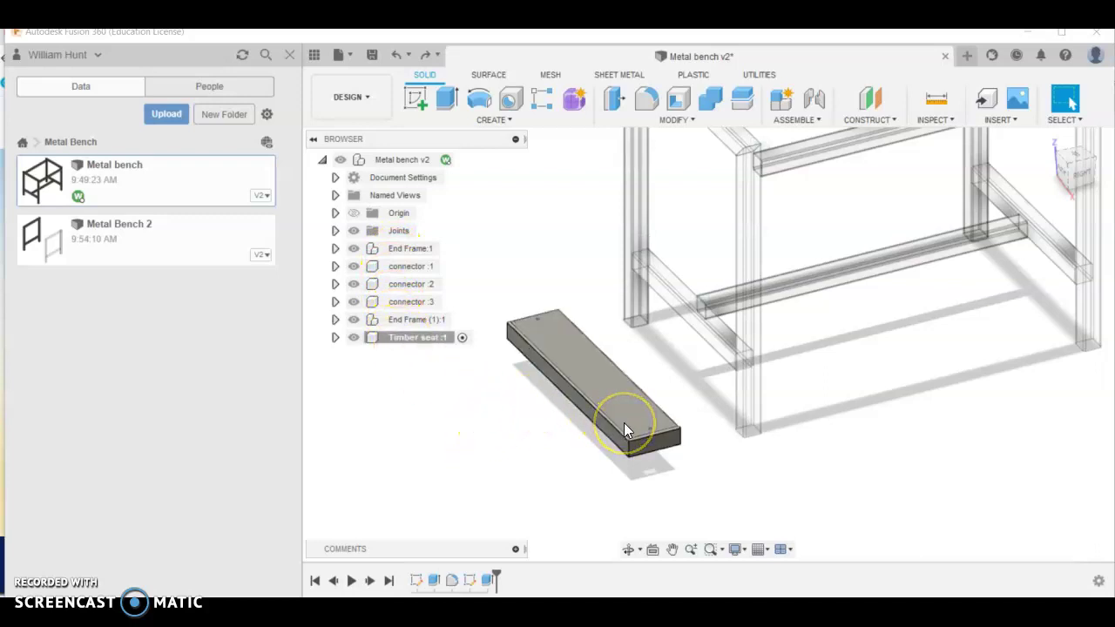
left_click(562, 330)
left_click(410, 166)
right_click(411, 163)
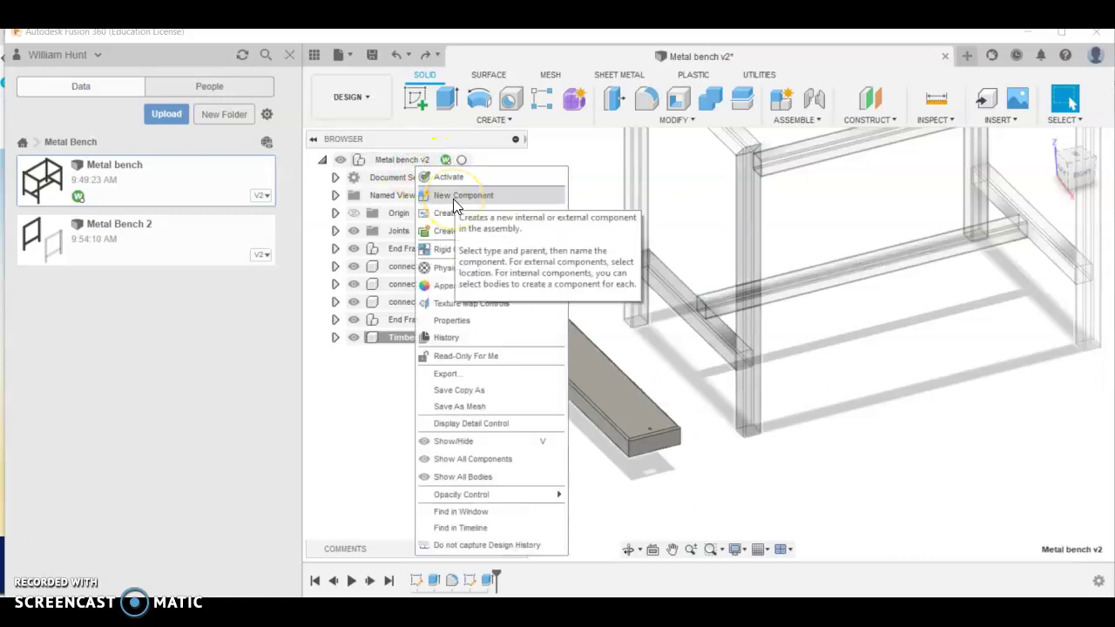
left_click(453, 201)
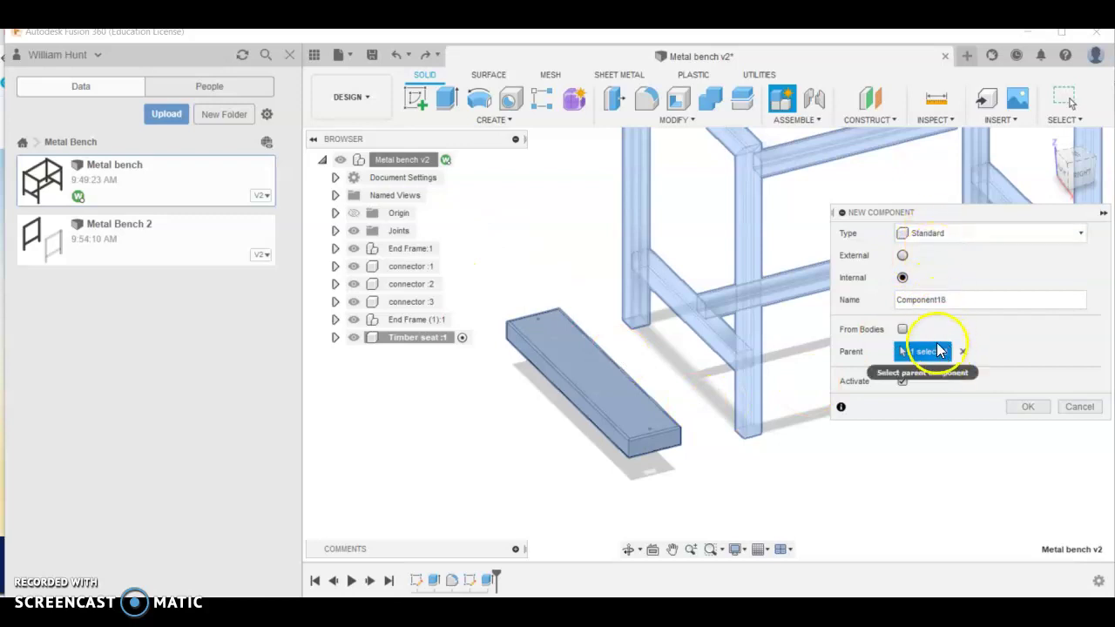
left_click(941, 300)
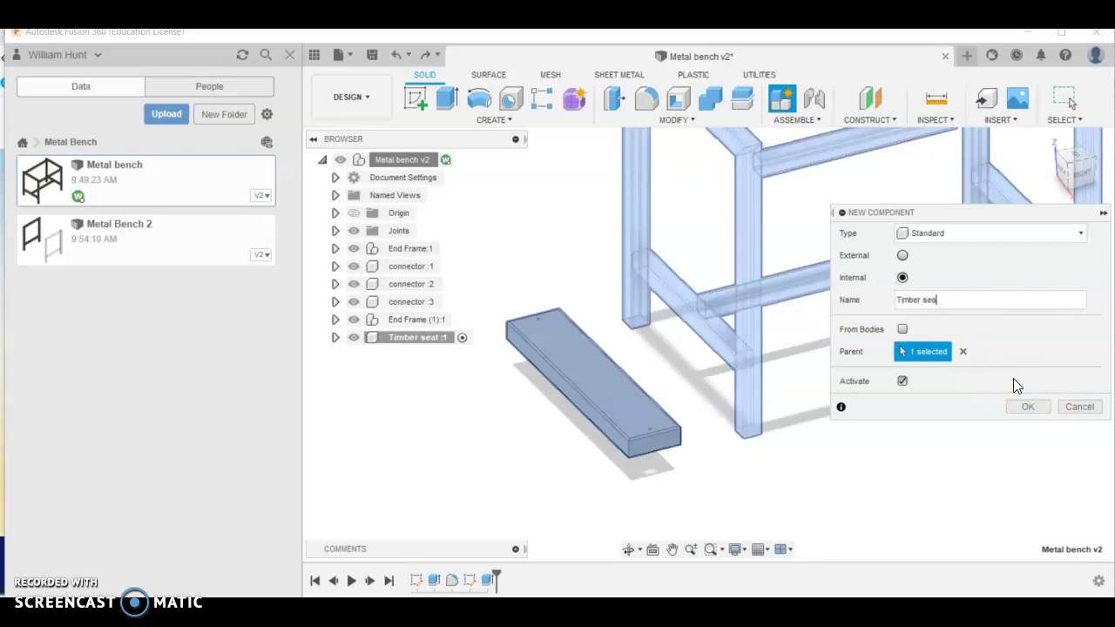
type("Timber seat test")
left_click(1032, 406)
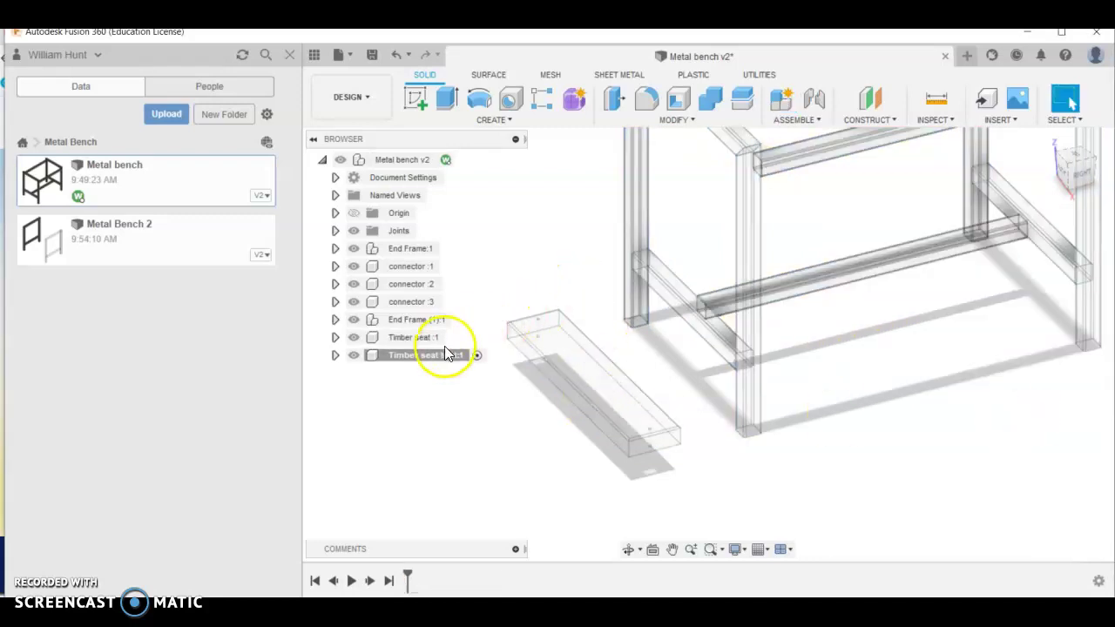
left_click_drag(448, 354, 478, 356)
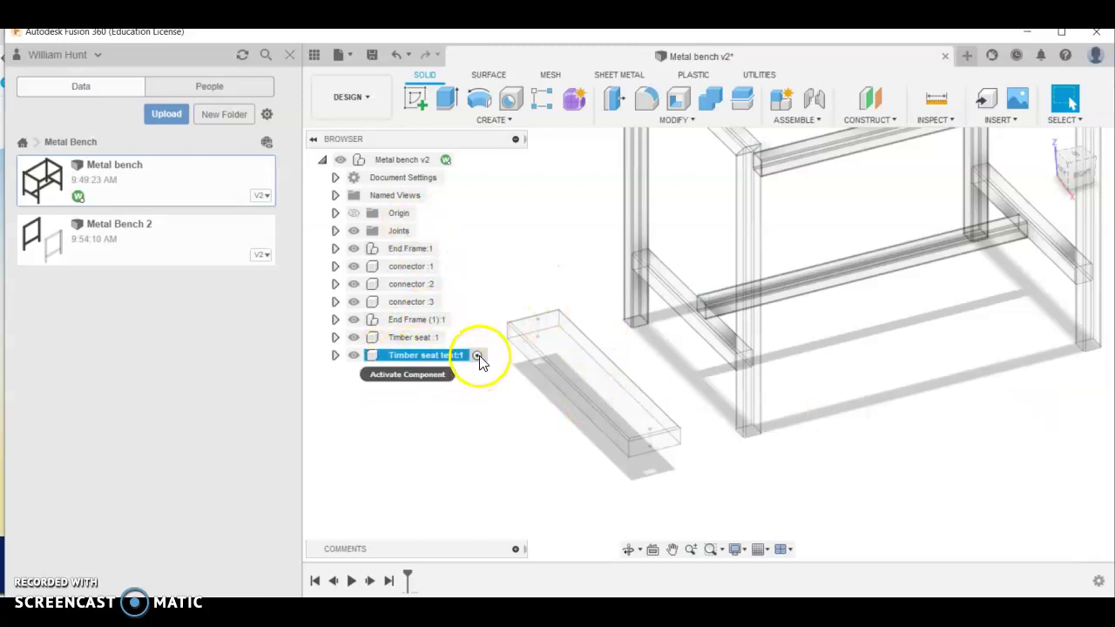
Step: Activate Timber seat test, start a sketch on its origin plane, and hide Timber seat:1
left_click(478, 355)
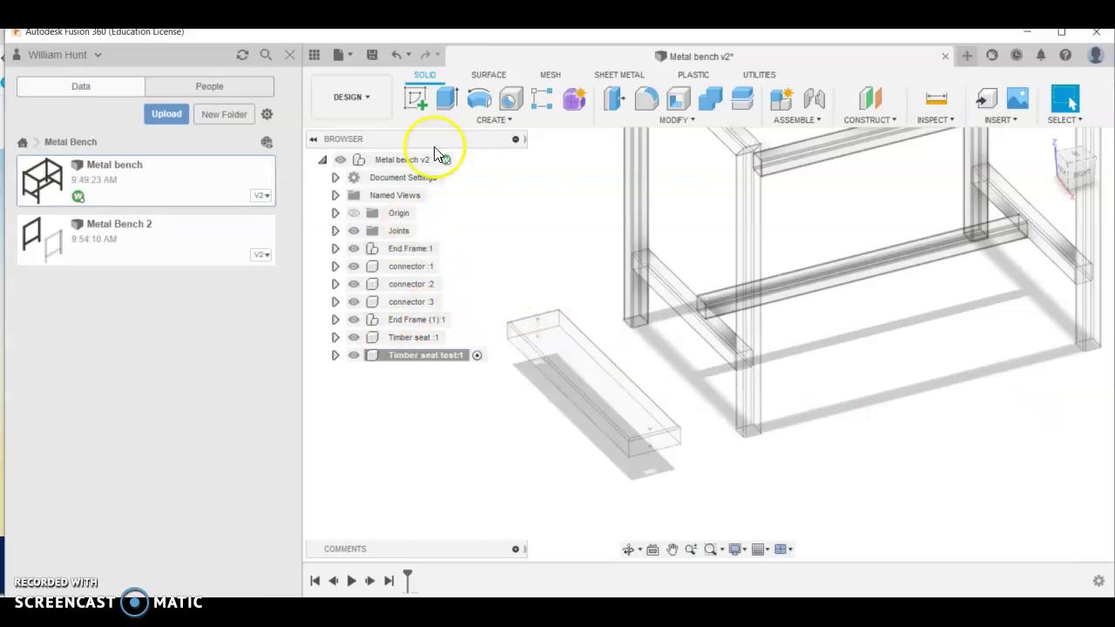
left_click(415, 101)
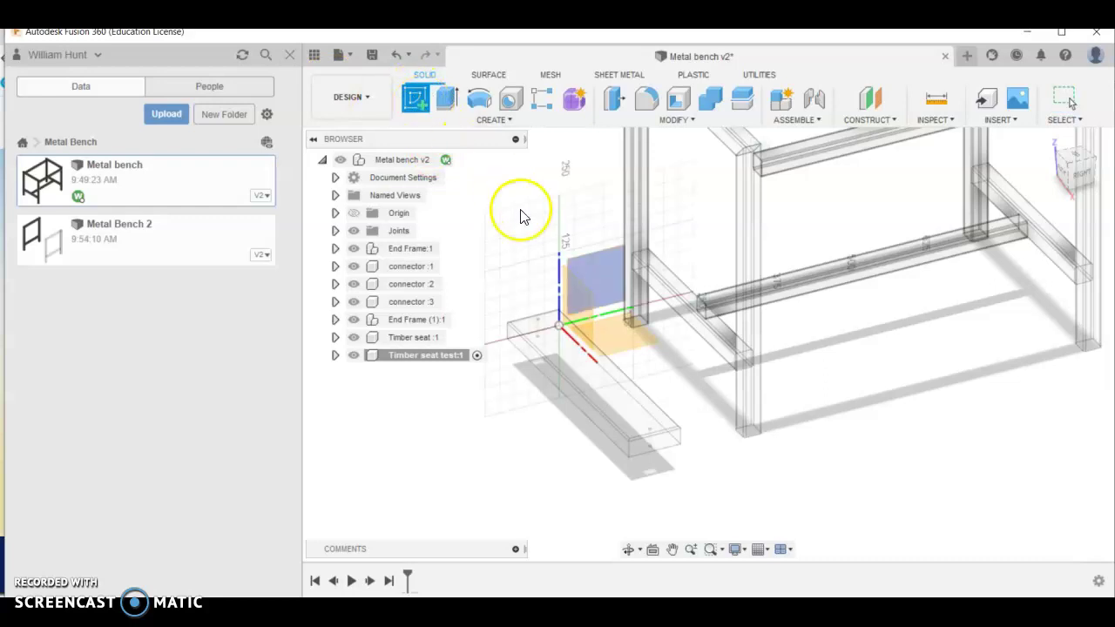
left_click(587, 277)
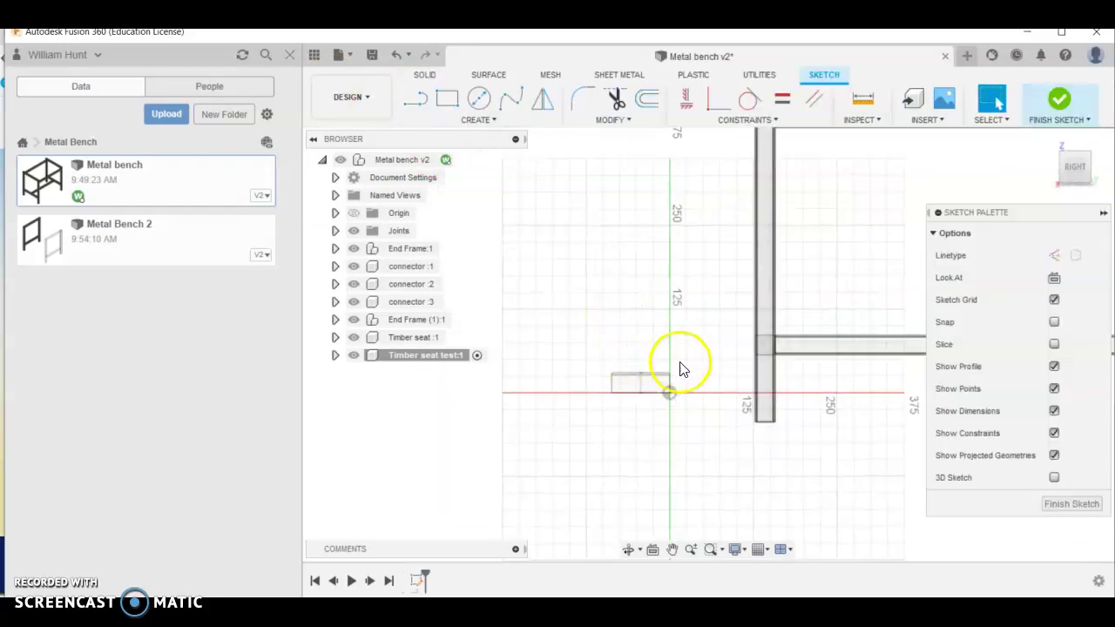
scroll(710, 393, "up", 5)
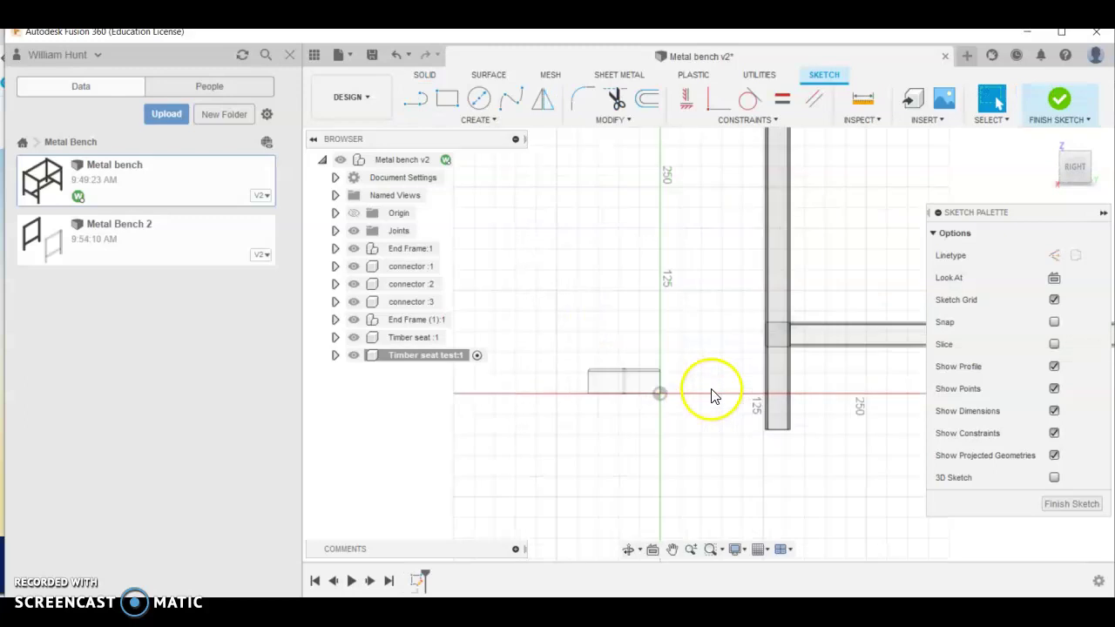
left_click(353, 337)
Step: Draw an 87 × 30 mm rectangle from the sketch origin
left_click(450, 99)
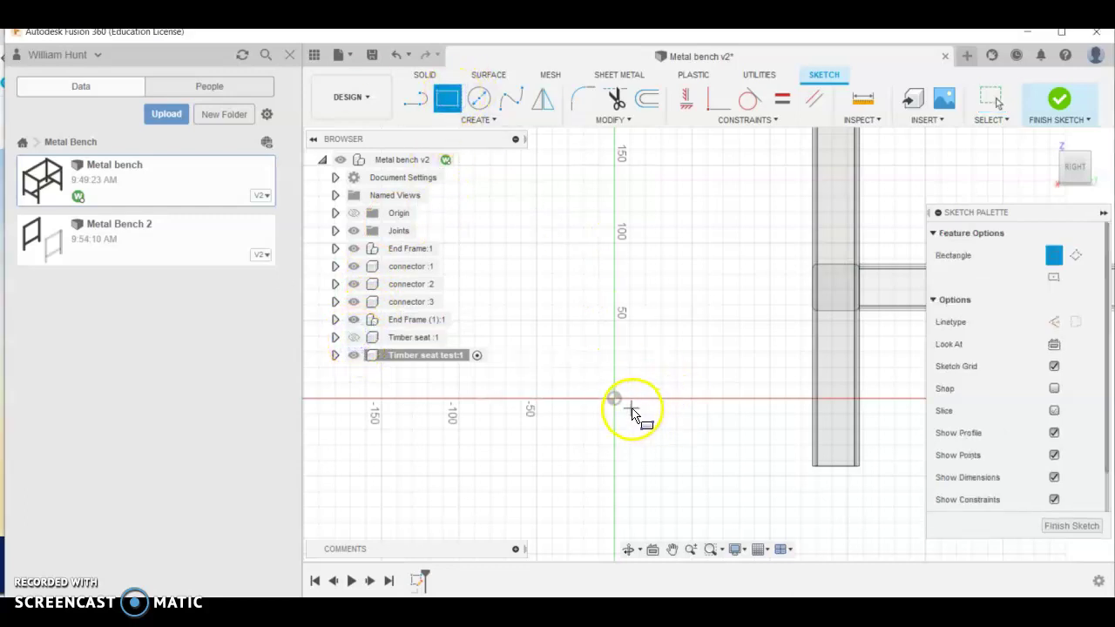
left_click_drag(615, 401, 558, 357)
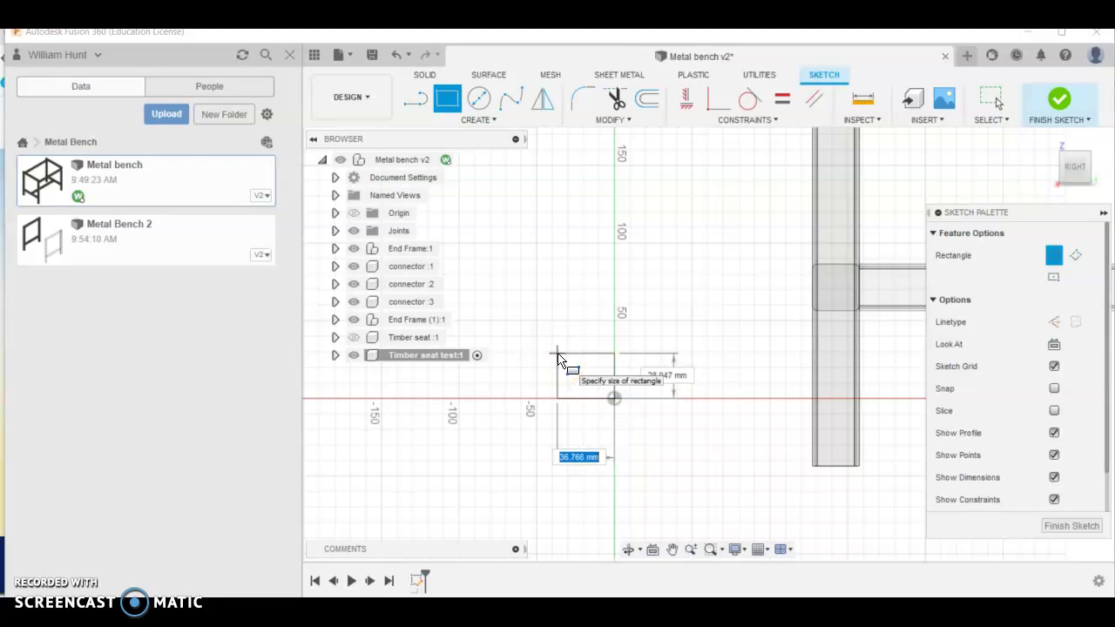
key("Tab")
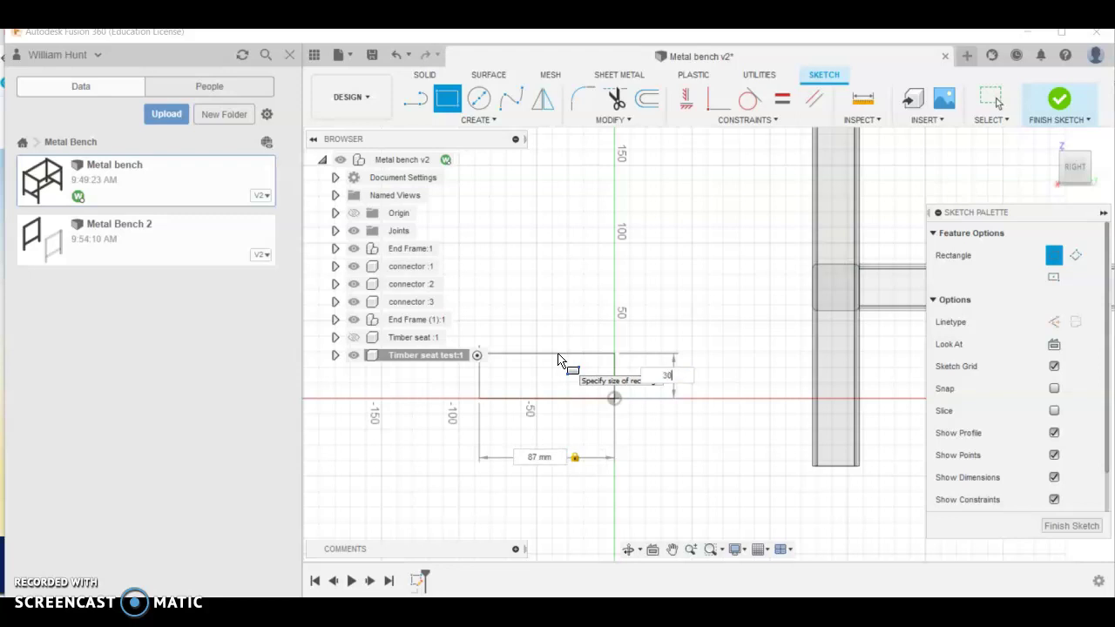
key("Return")
scroll(677, 357, "down", 4)
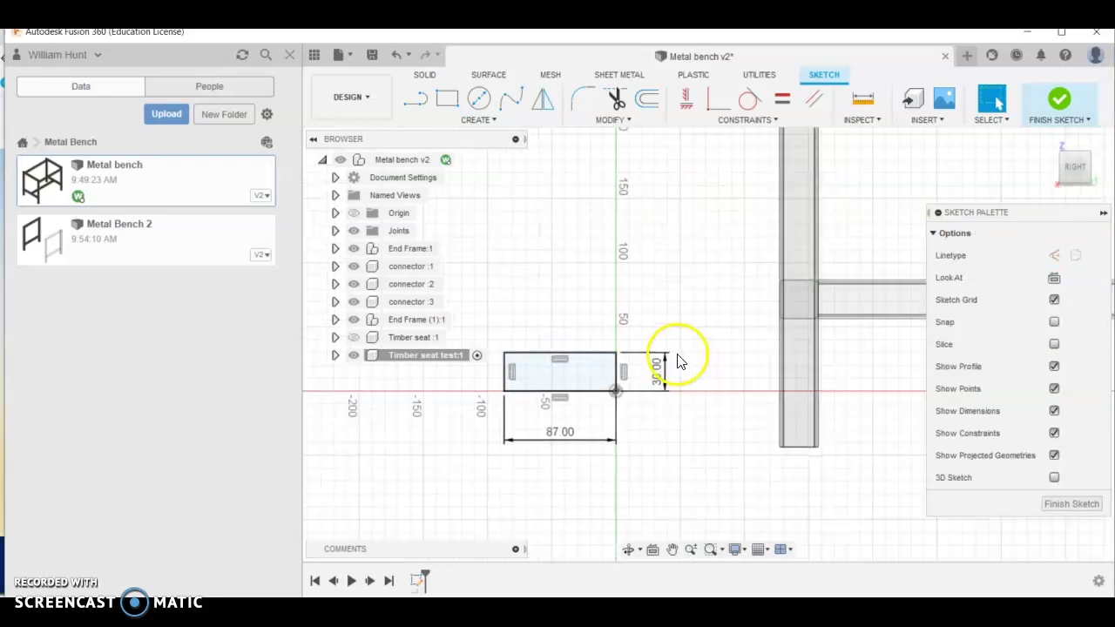
middle_click_drag(677, 391, 698, 410, "shift")
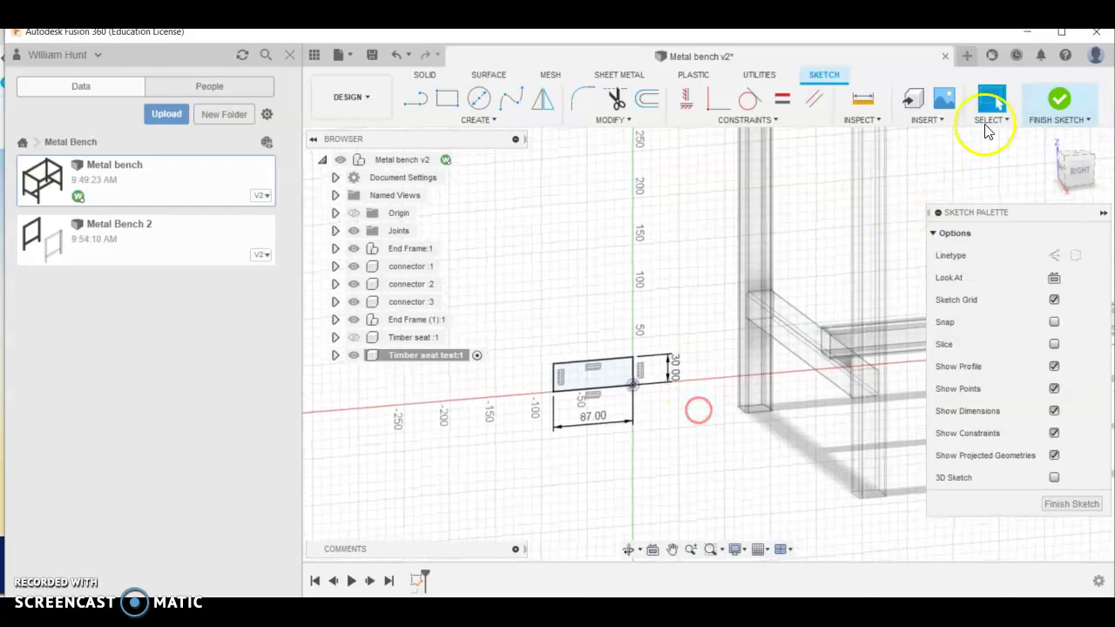
Step: Finish the sketch and extrude the rectangle profile 400 mm into a board
left_click(1061, 100)
left_click(447, 99)
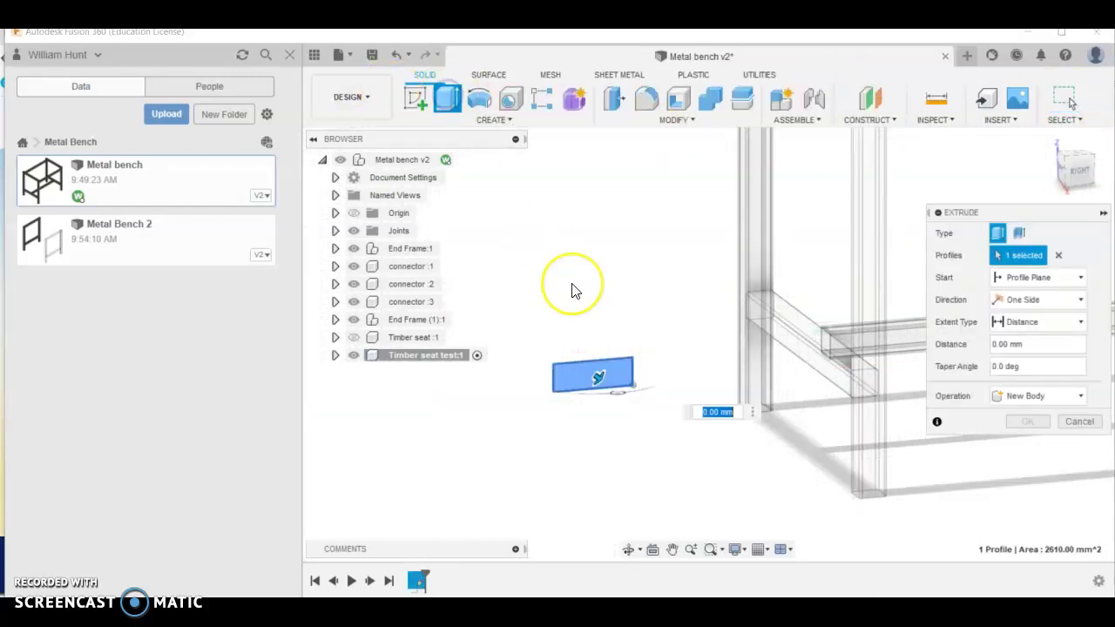
type("400")
key("Return")
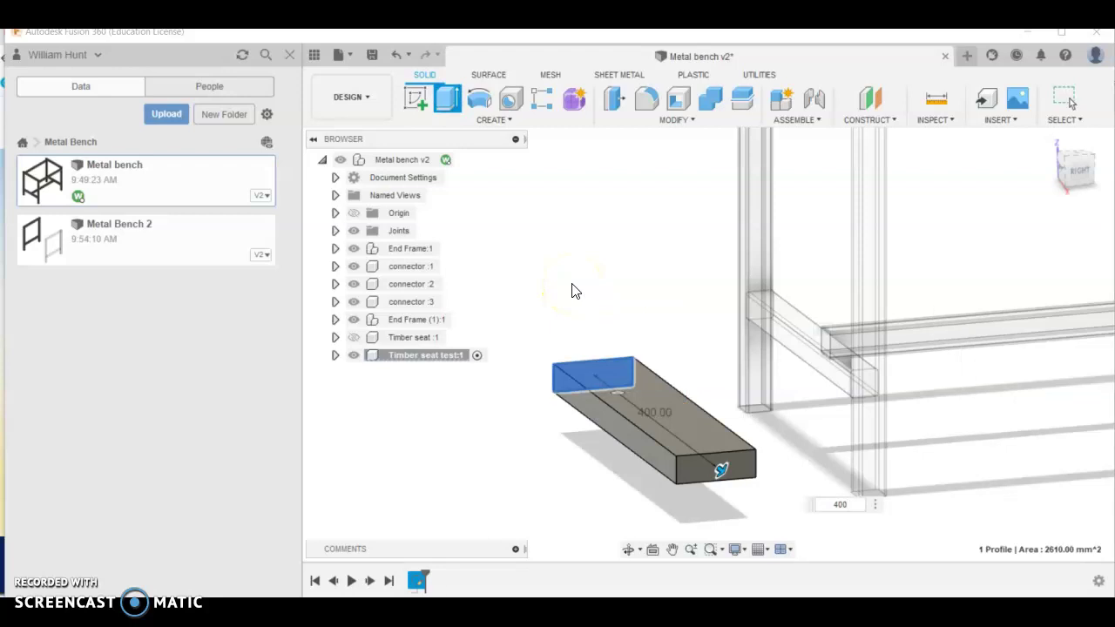
Step: Round the board's four top edges with a 3 mm fillet
left_click(647, 99)
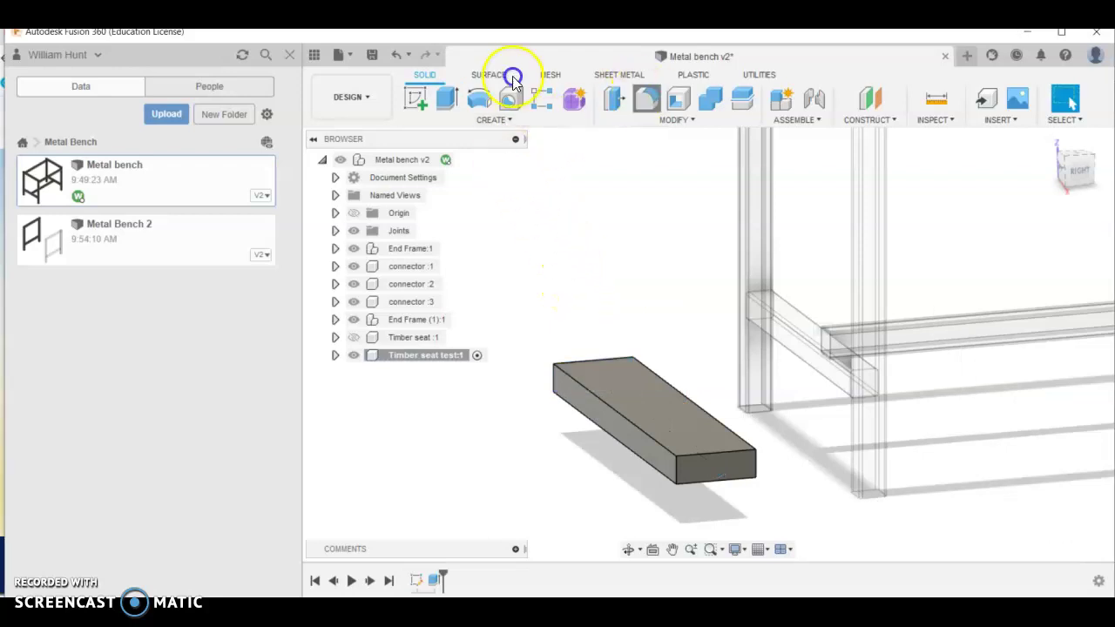
left_click(646, 438)
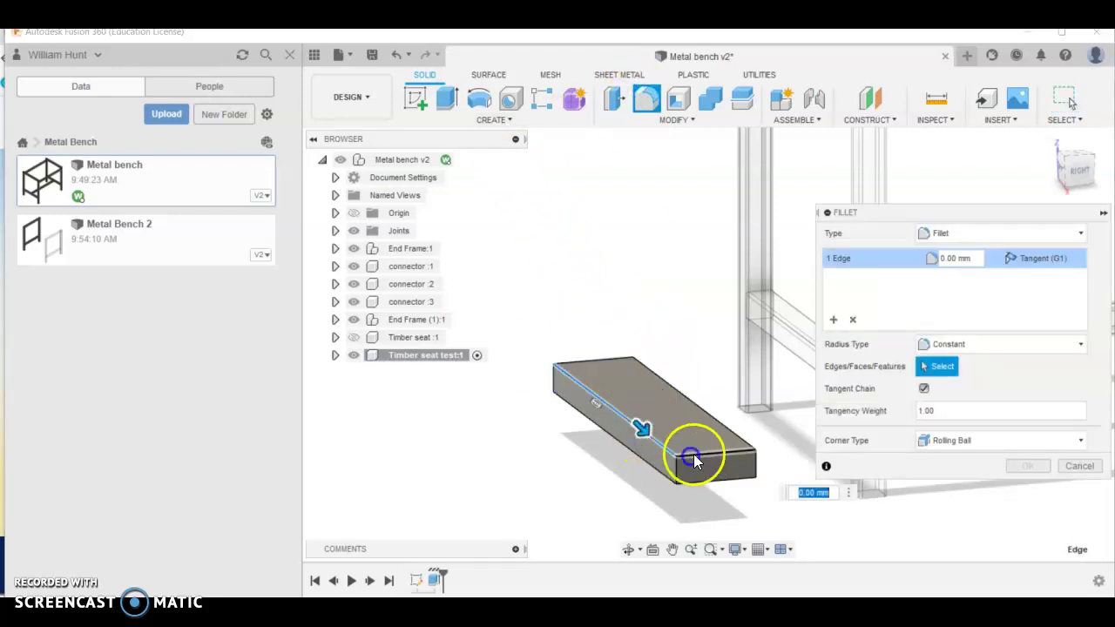
left_click(694, 454)
left_click(620, 362)
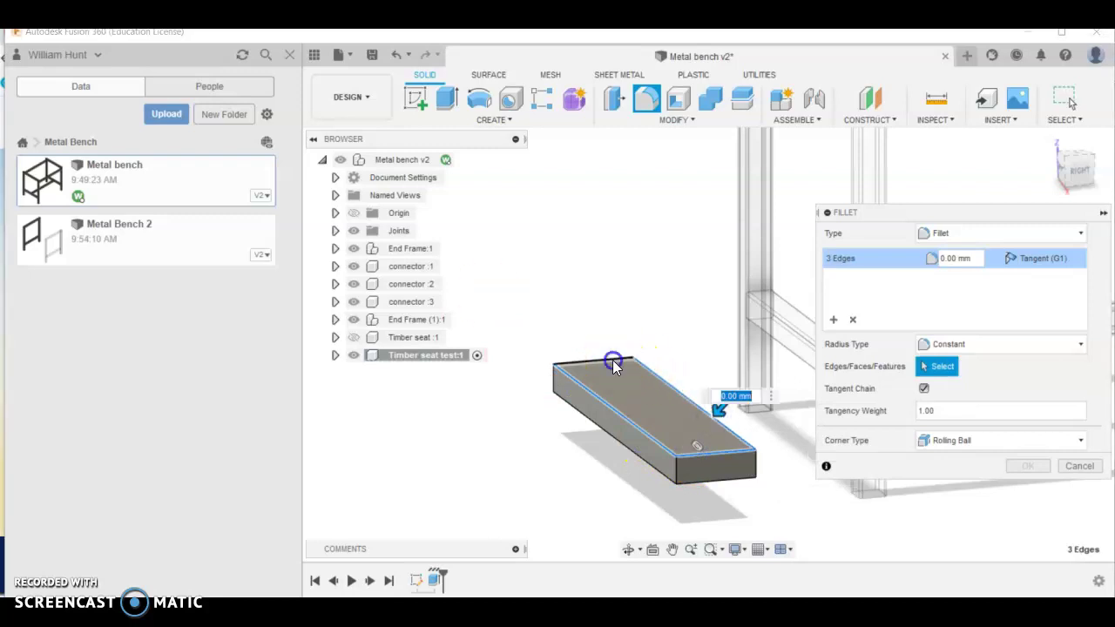
left_click(647, 444)
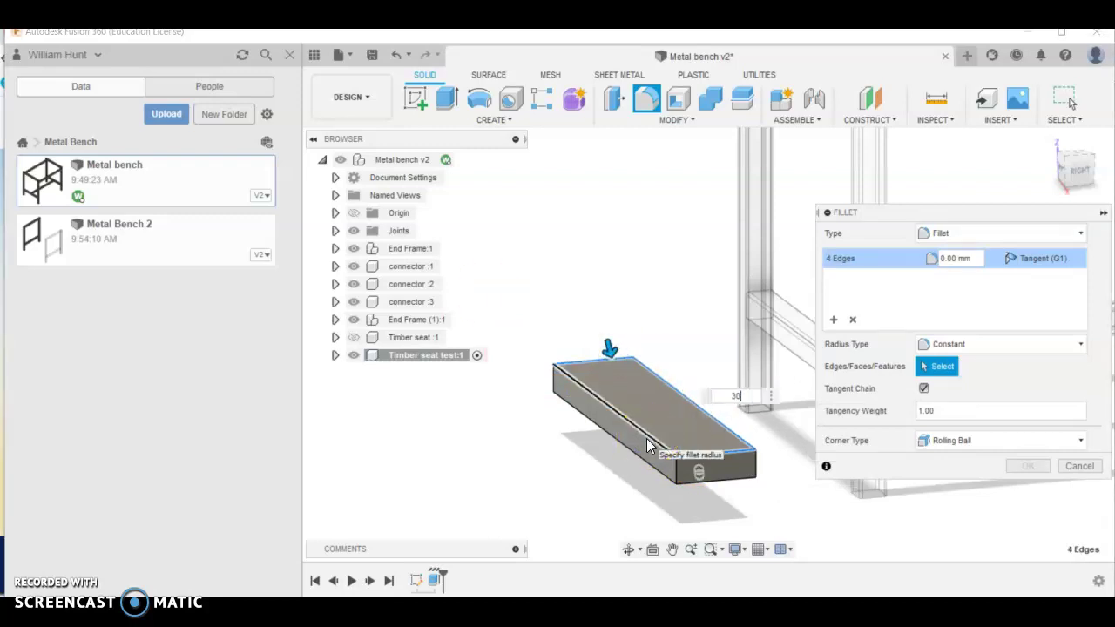
key("BackSpace")
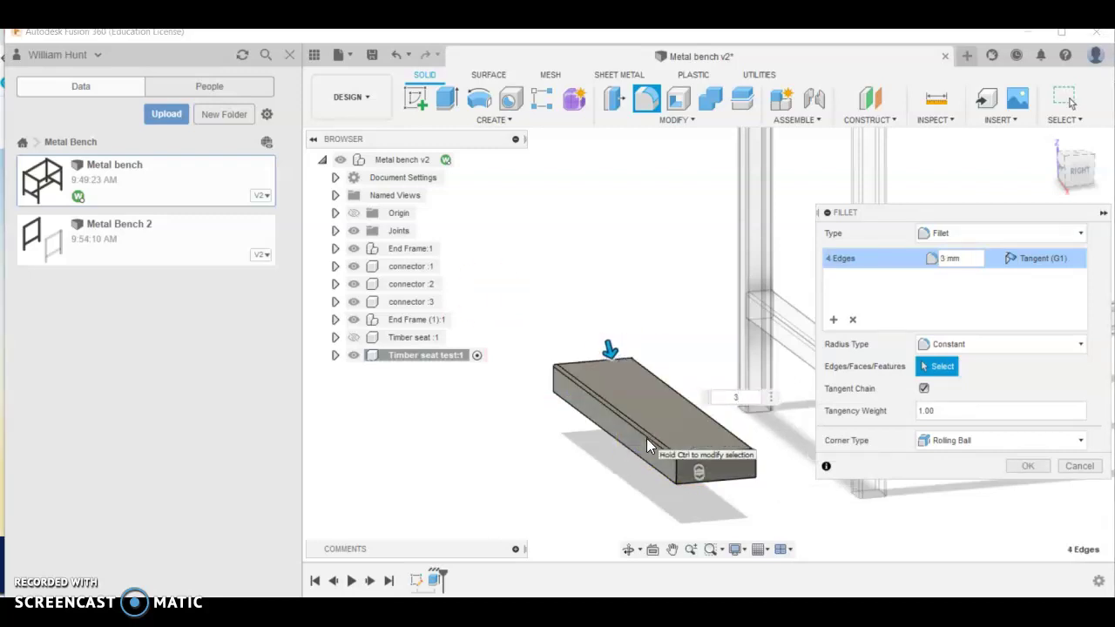
key("Return")
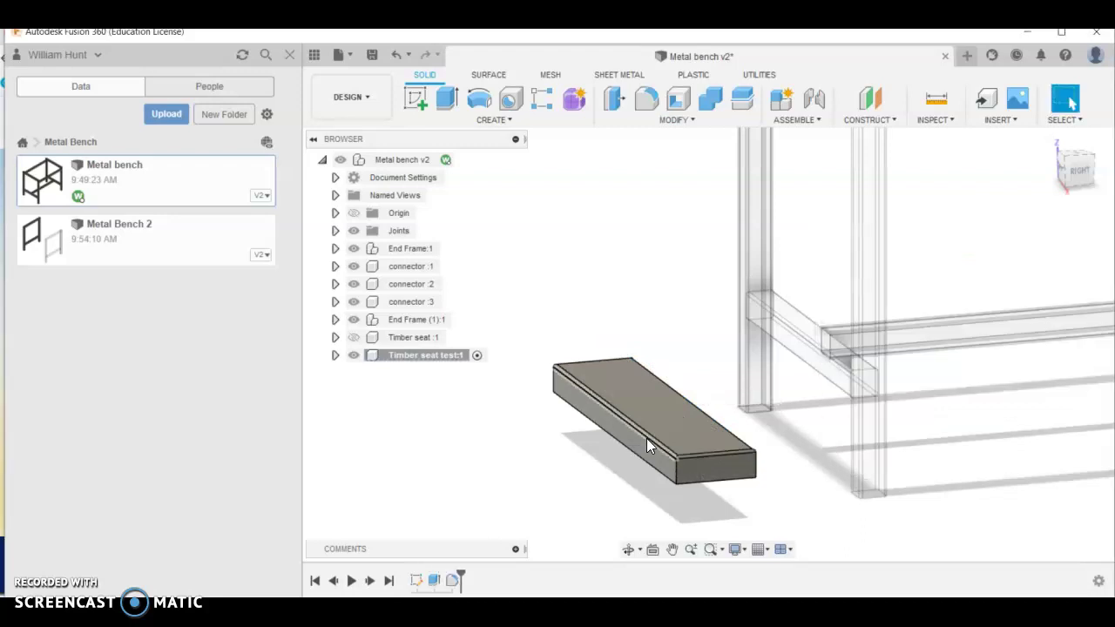
middle_click_drag(647, 438, 713, 506, "shift")
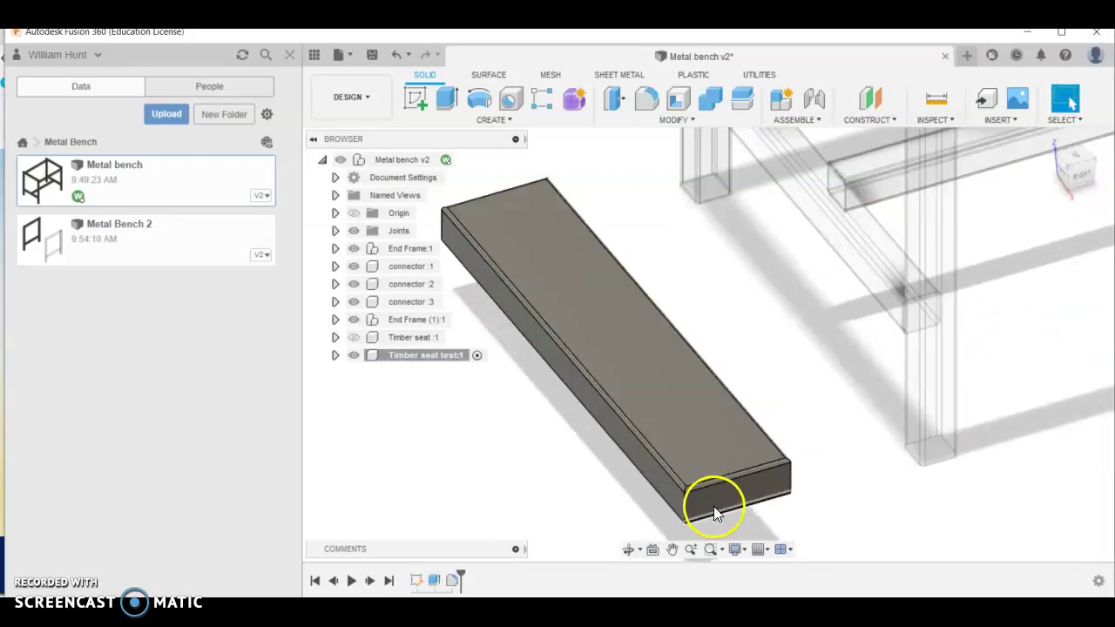
Step: Start a new sketch on the seat board's top face
left_click(530, 232)
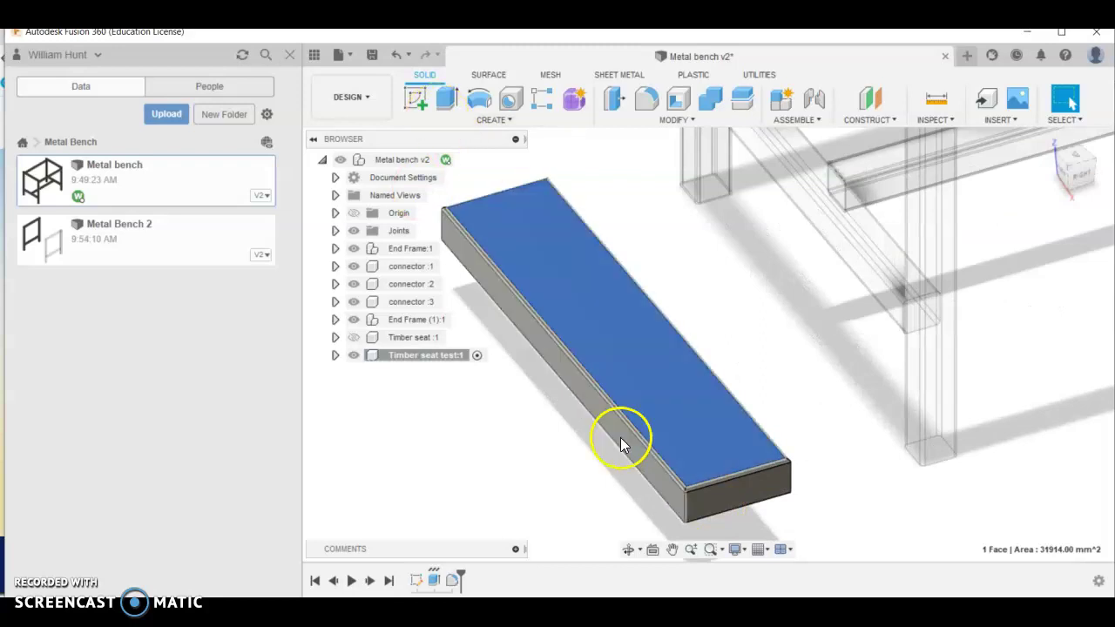
left_click(540, 424)
left_click(449, 216)
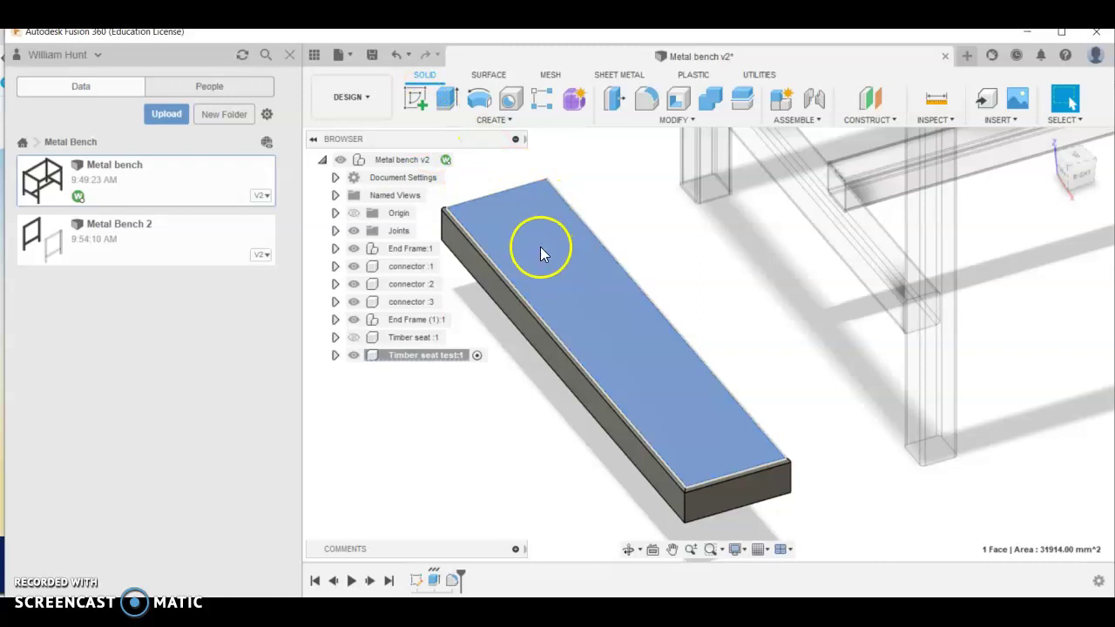
left_click(417, 99)
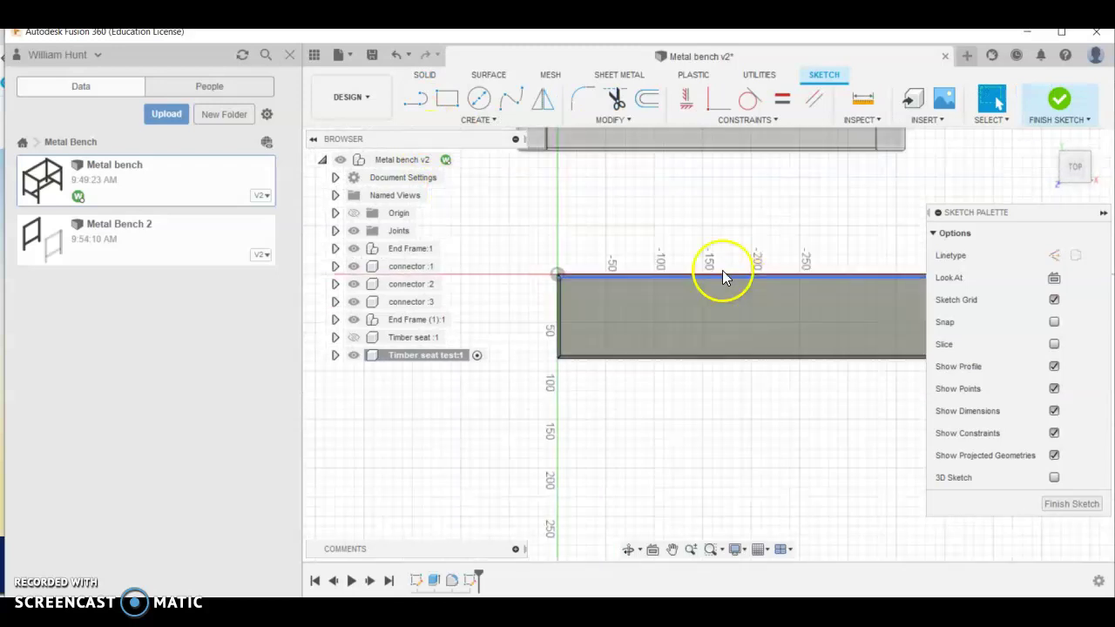
Step: Draw a construction centre line between the midpoints of the board's short edges
left_click(418, 101)
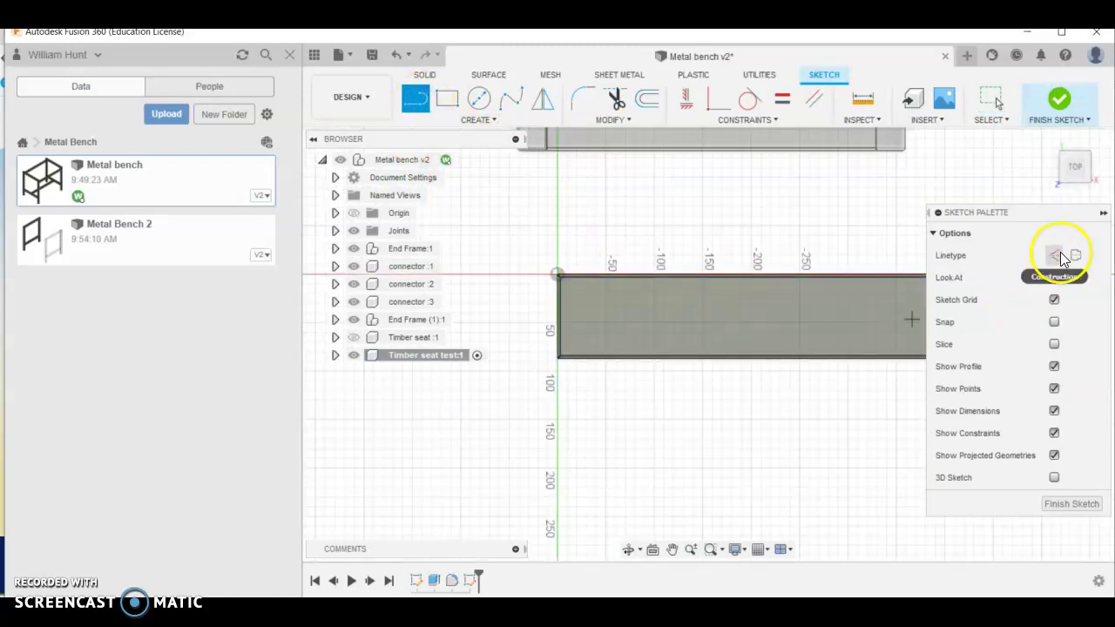
left_click(1103, 213)
left_click(1103, 213)
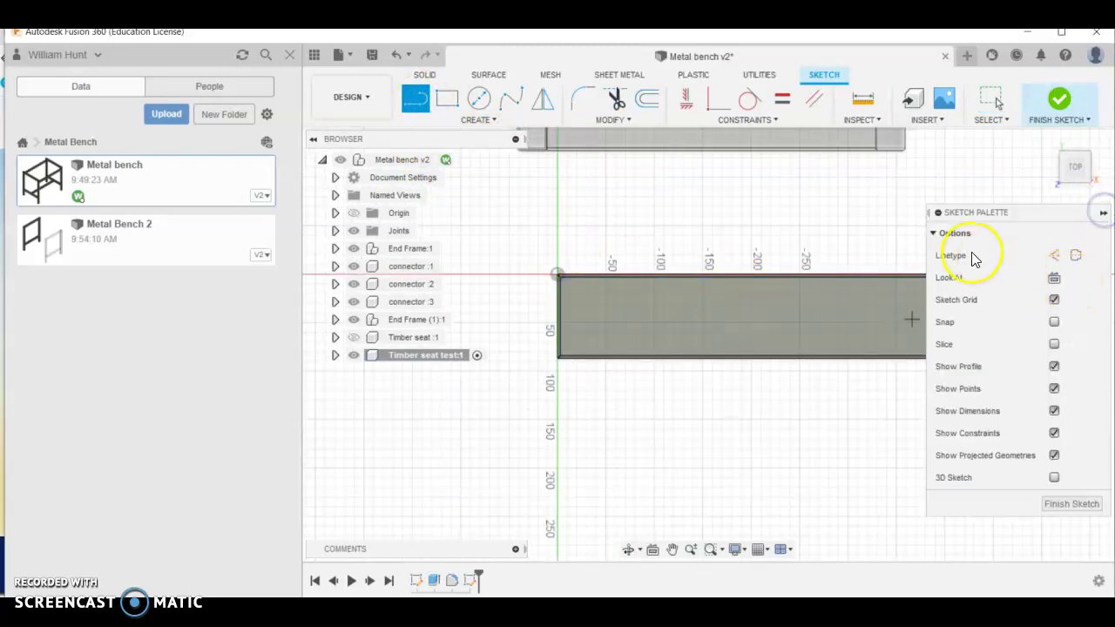
left_click(1054, 255)
scroll(760, 342, "down", 3)
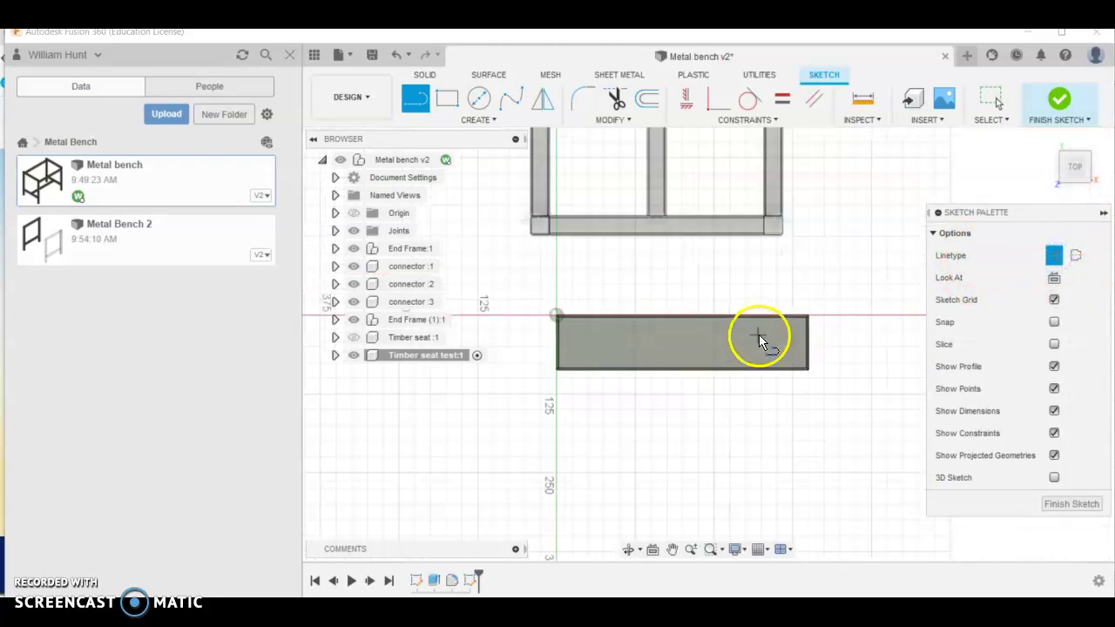
scroll(760, 341, "up", 2)
left_click(510, 344)
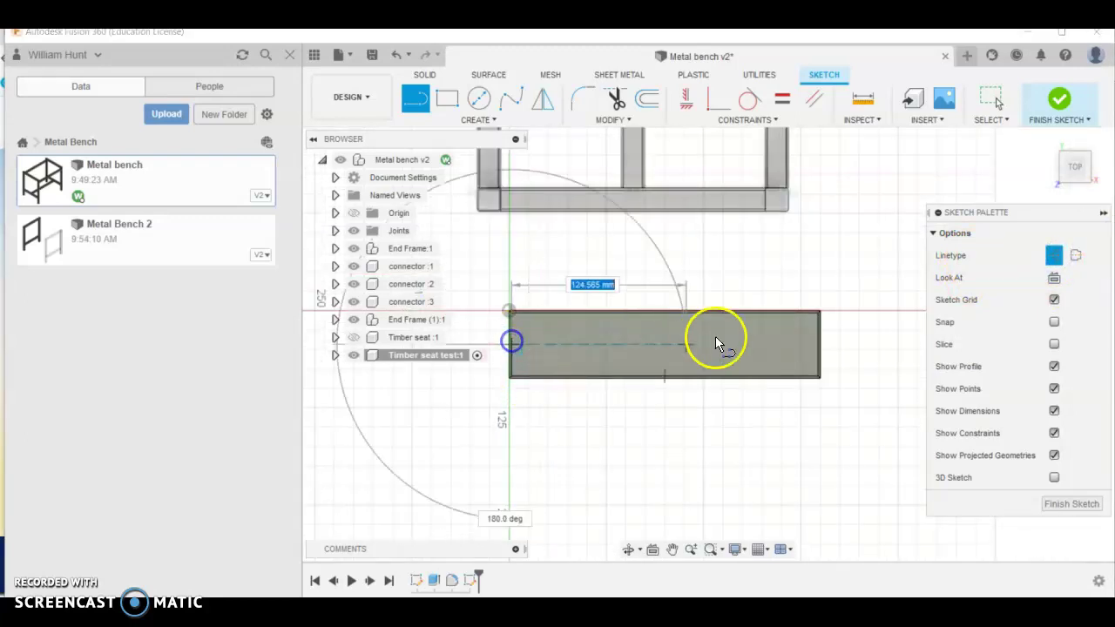
double_click(819, 345)
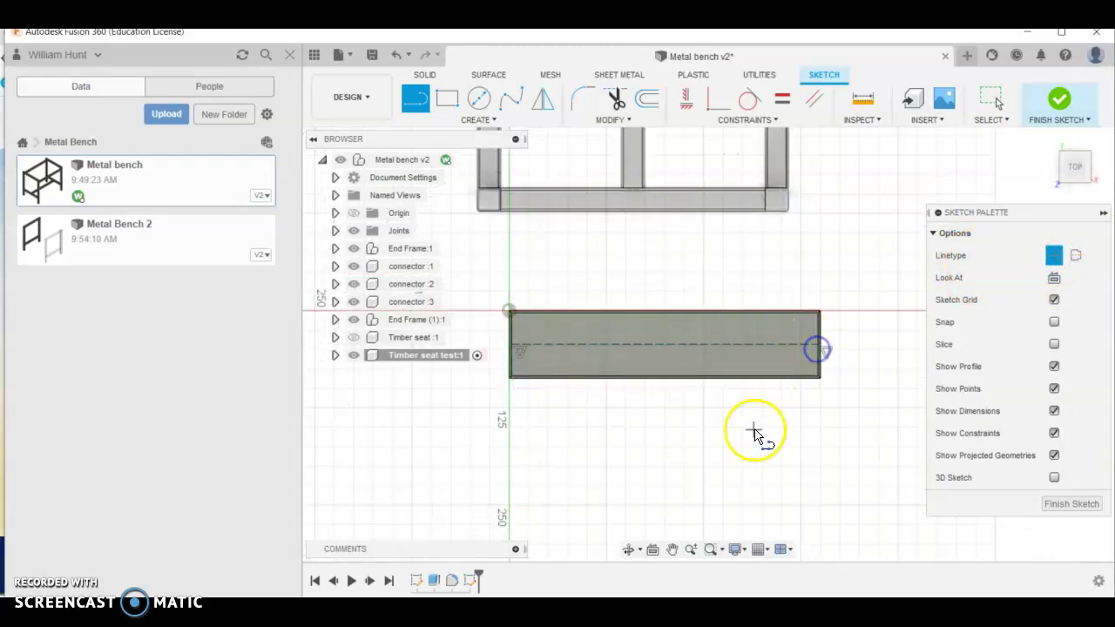
left_click(1055, 256)
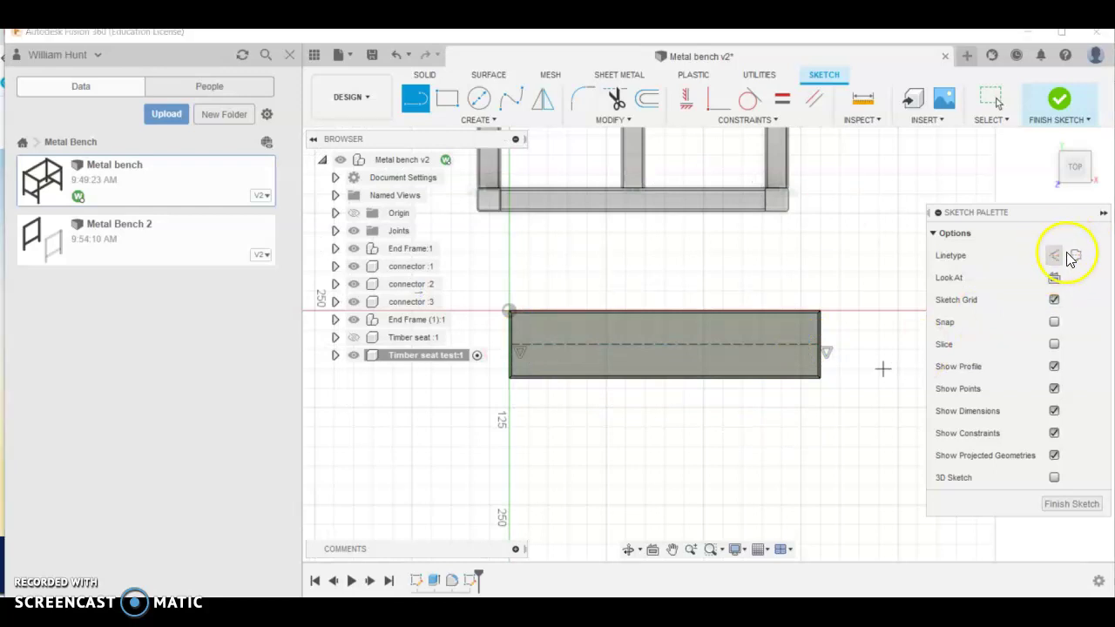
Step: Draw two 4.5 mm diameter circles on the centre line near each end
left_click(478, 98)
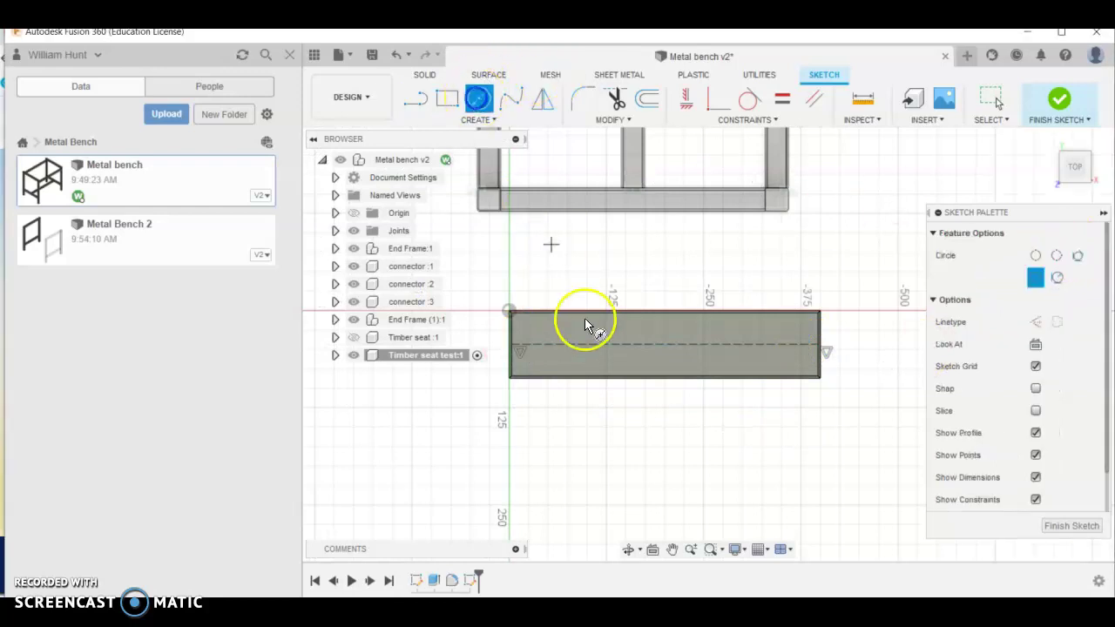
left_click(540, 343)
type("4.5")
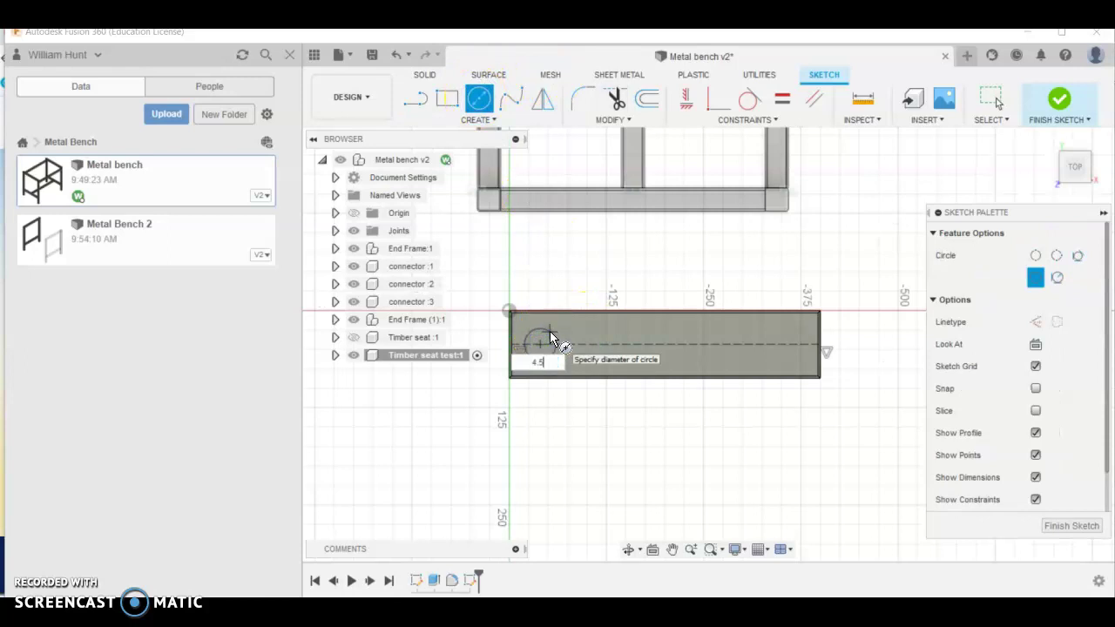
key("Return")
key("Escape")
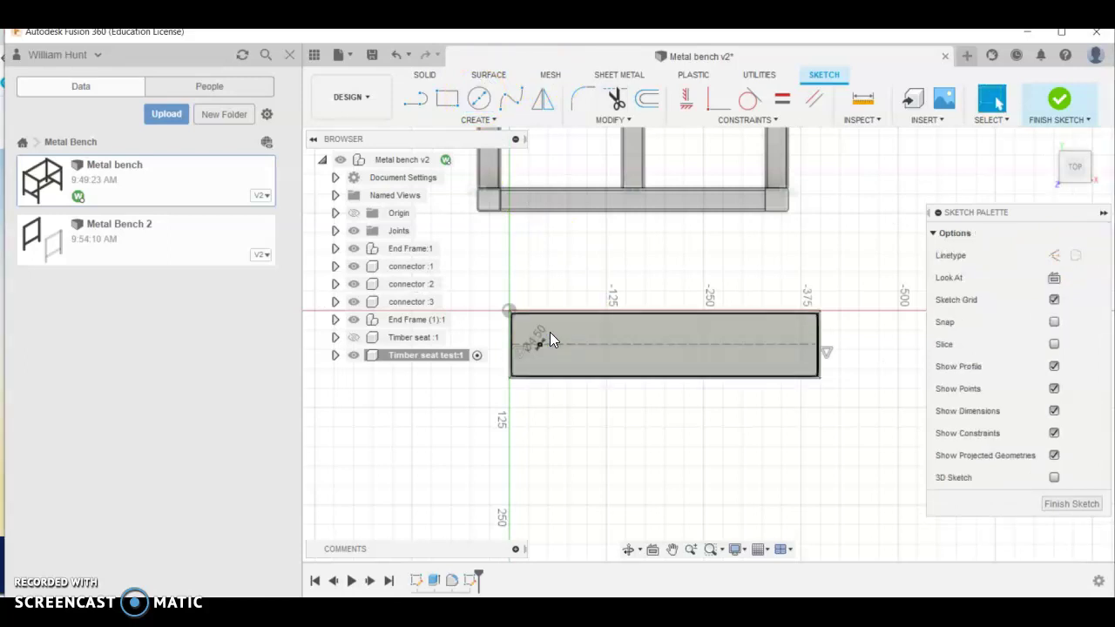
left_click(478, 97)
left_click(789, 343)
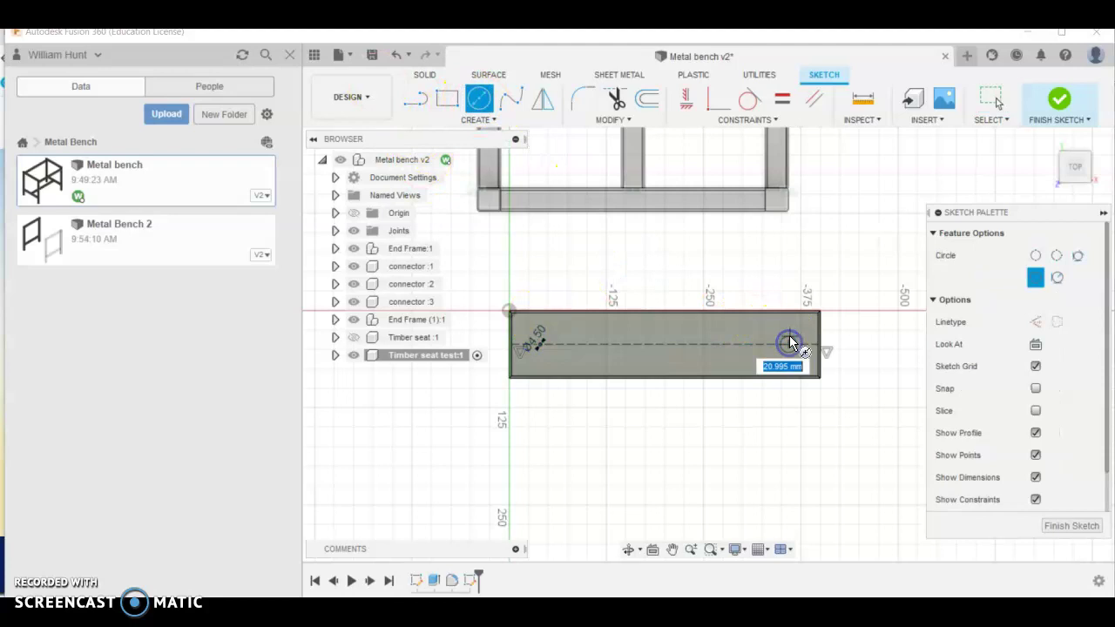
type("4.5")
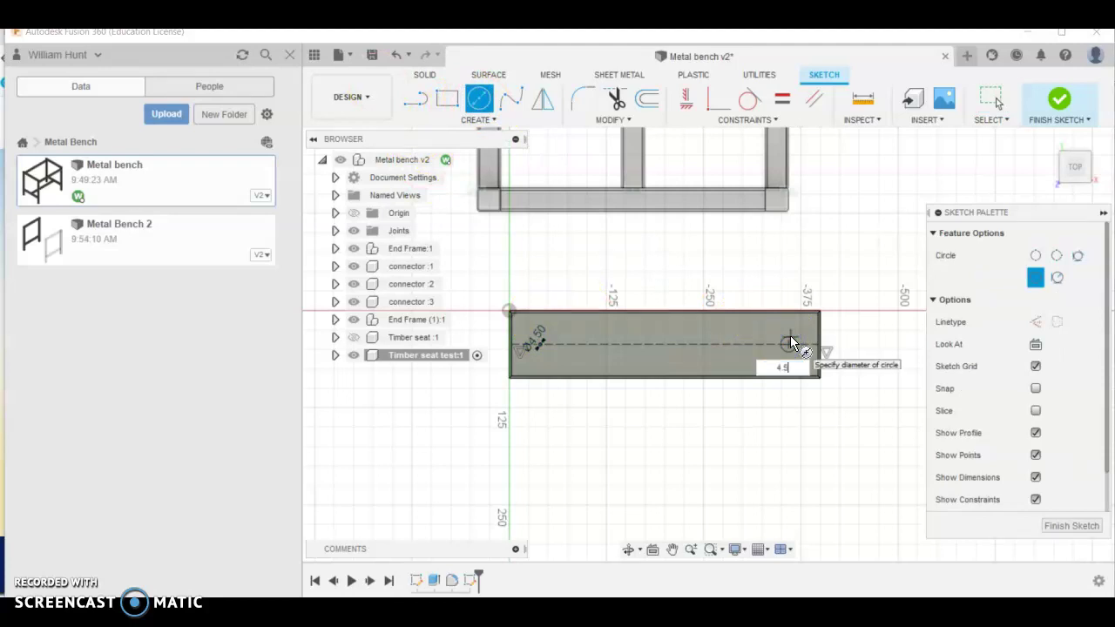
key("Return")
key("Escape")
scroll(694, 342, "up", 3)
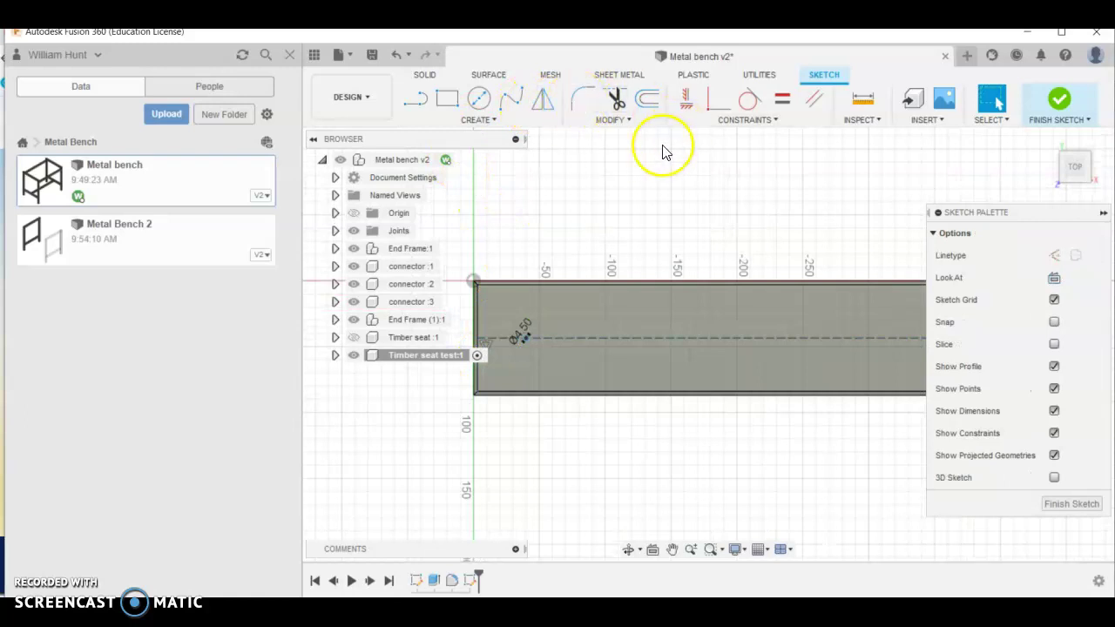
scroll(648, 319, "down", 3)
scroll(597, 336, "up", 2)
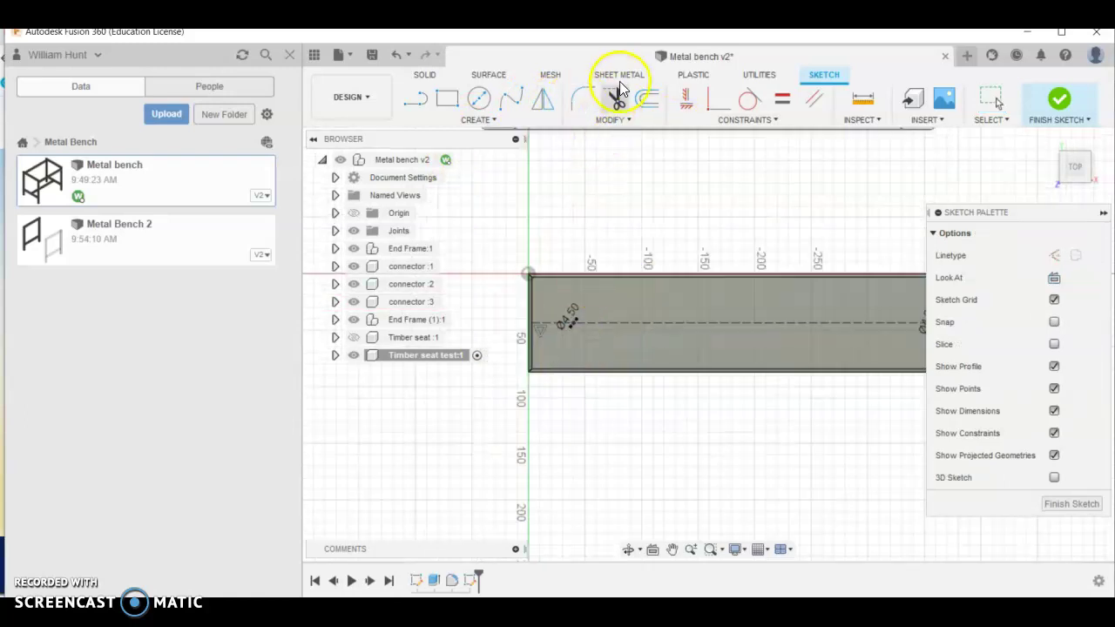
Step: Dimension each circle centre 15 mm from its nearest board end
left_click(462, 119)
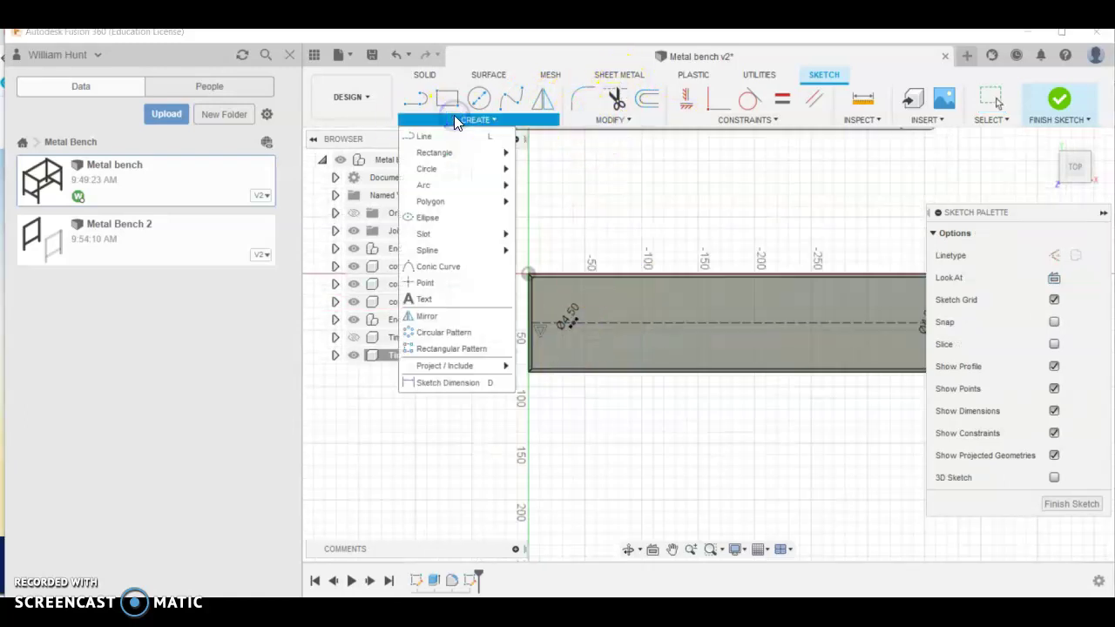
left_click(468, 384)
scroll(575, 325, "up", 5)
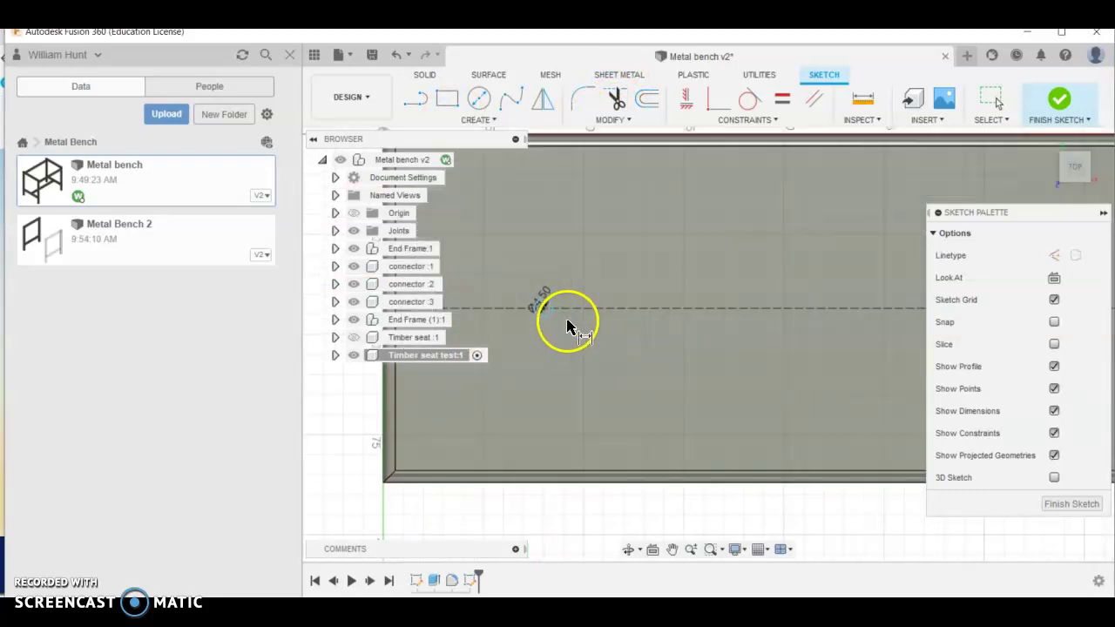
scroll(566, 311, "down", 3)
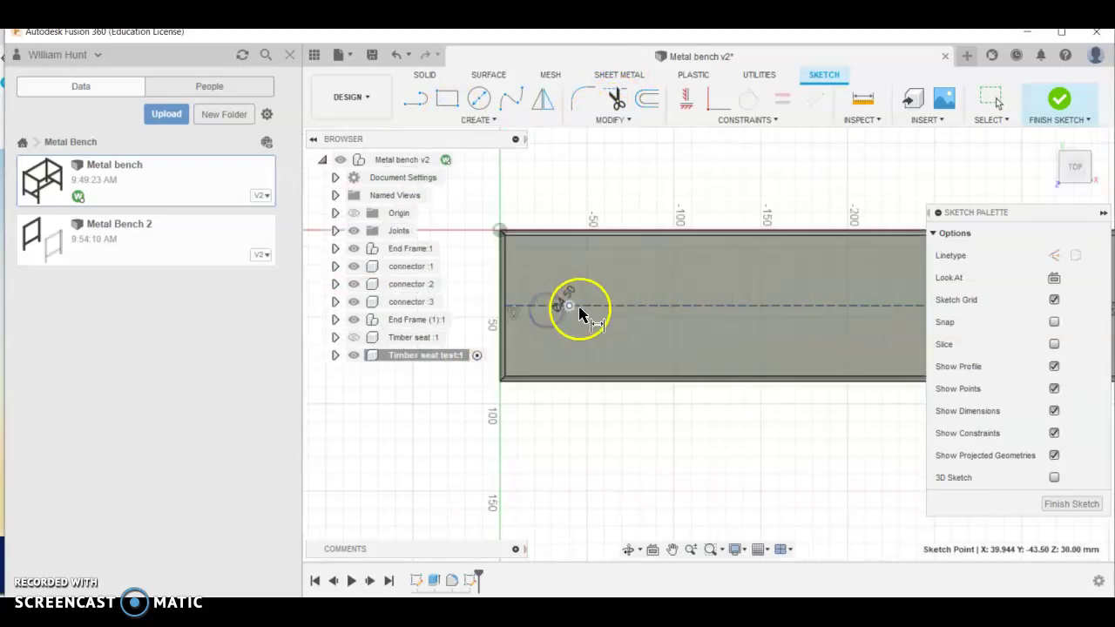
left_click(505, 305)
left_click(582, 304)
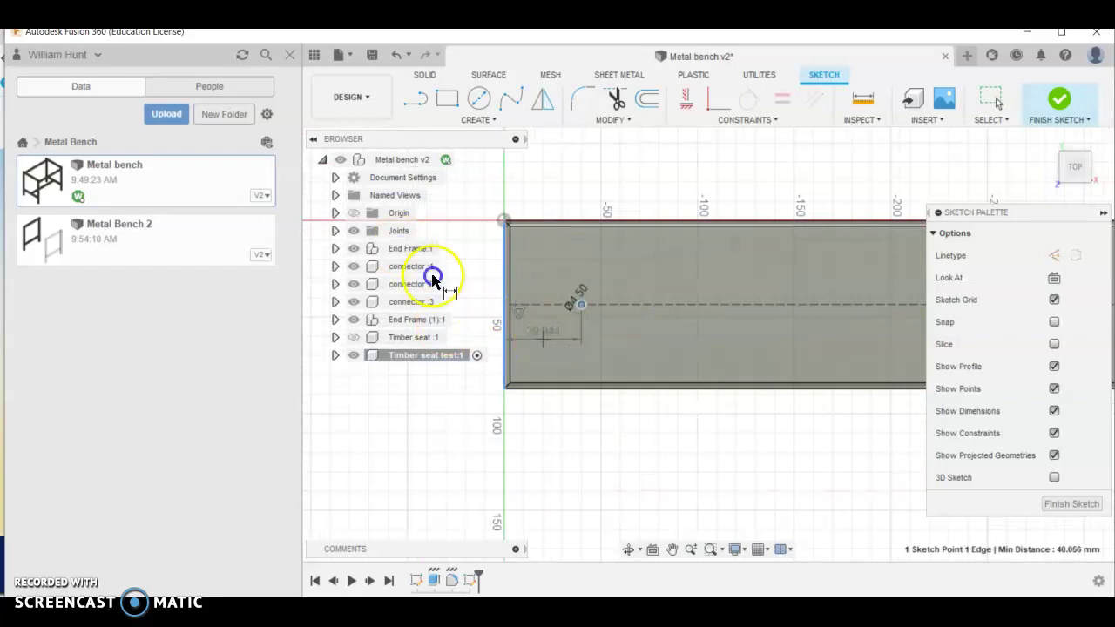
left_click(544, 339)
type("15")
key("Return")
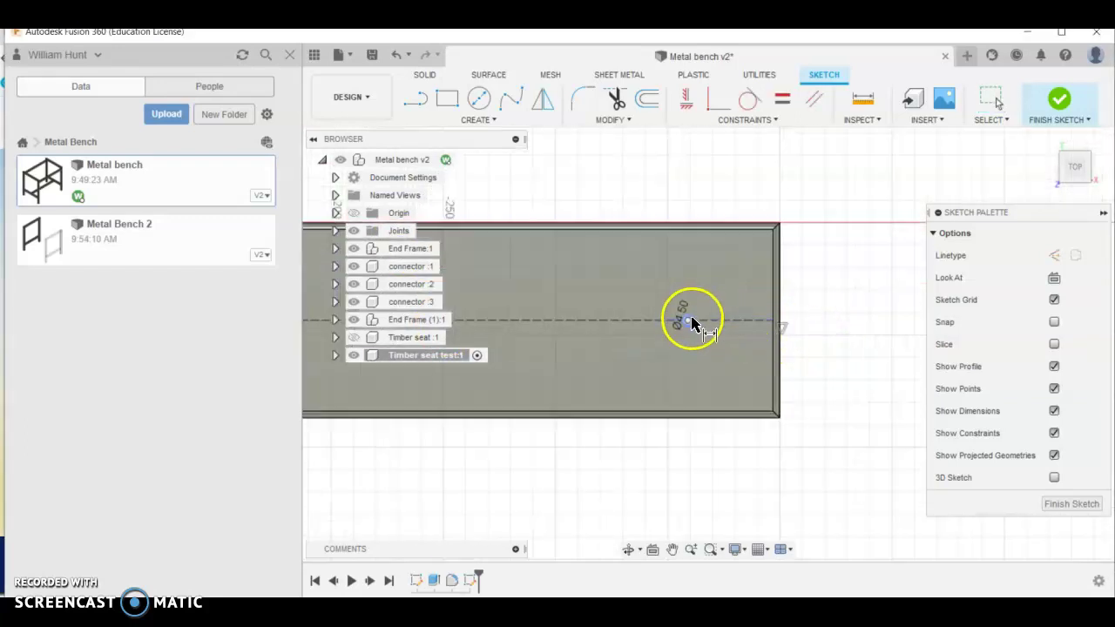
left_click(687, 324)
left_click(775, 327)
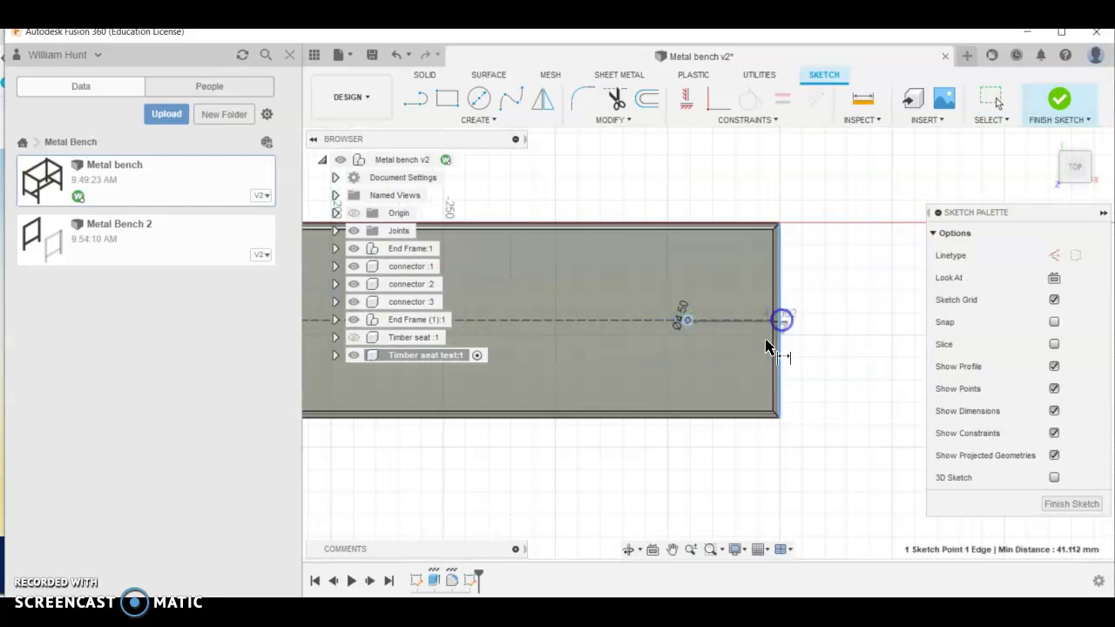
left_click(748, 345)
type("15")
key("Return")
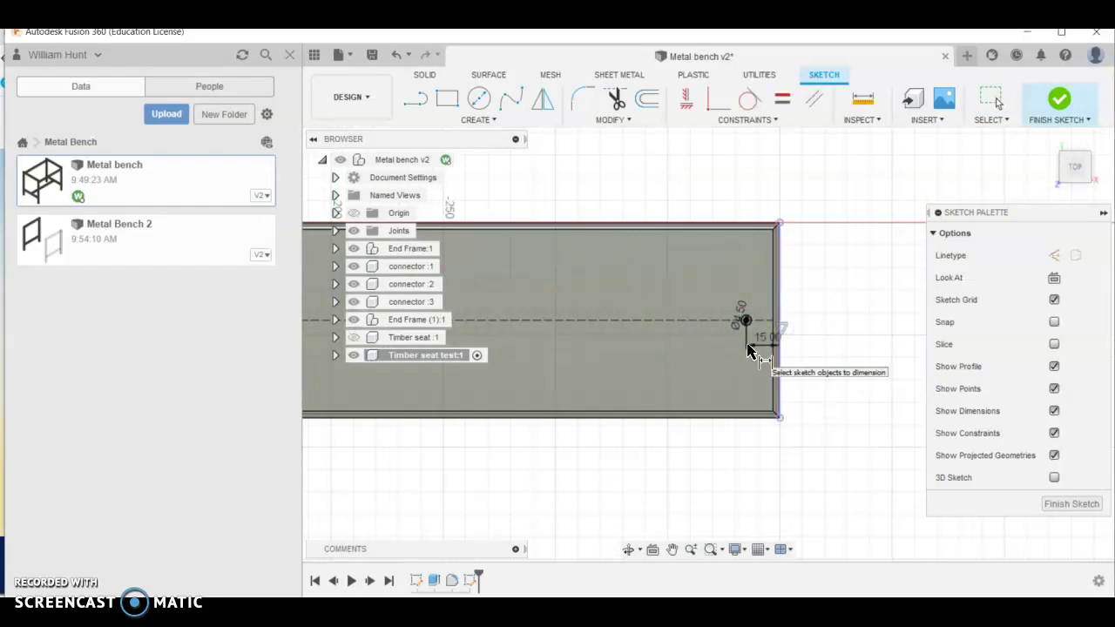
Step: Finish the sketch and cut the left-end circle through the whole seat with extent All
left_click(1060, 102)
left_click(447, 98)
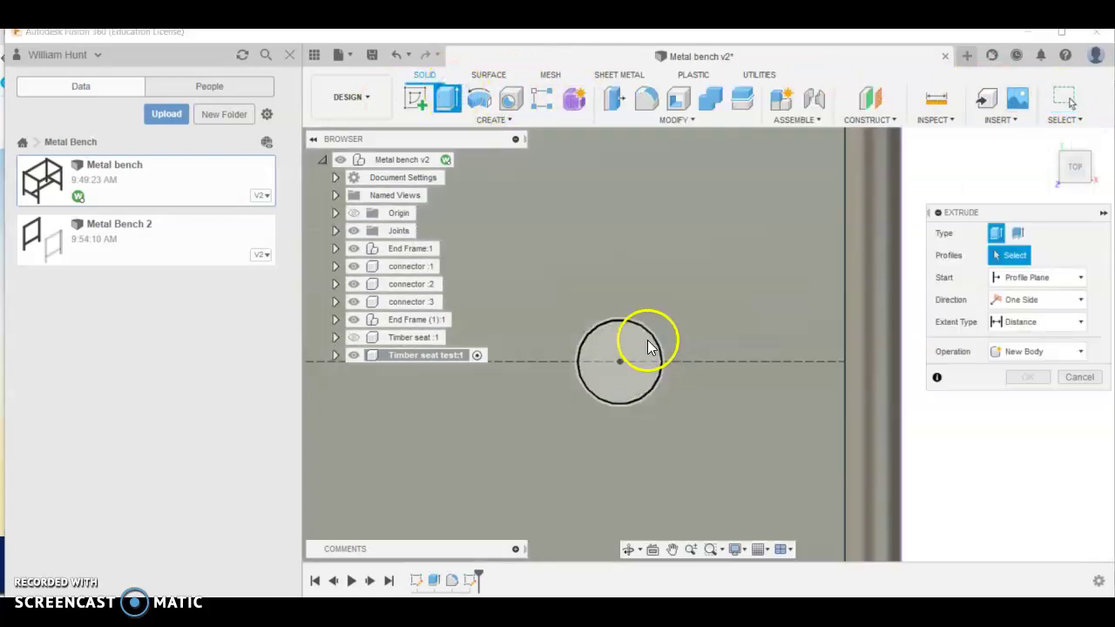
left_click(643, 339)
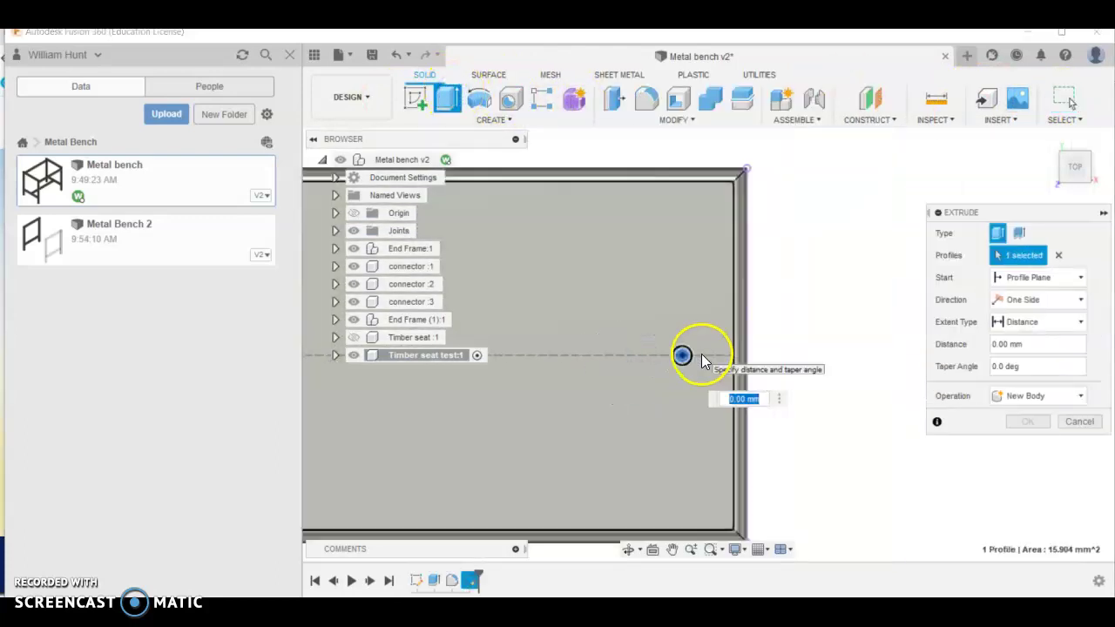
scroll(701, 357, "down", 6)
scroll(511, 343, "up", 8)
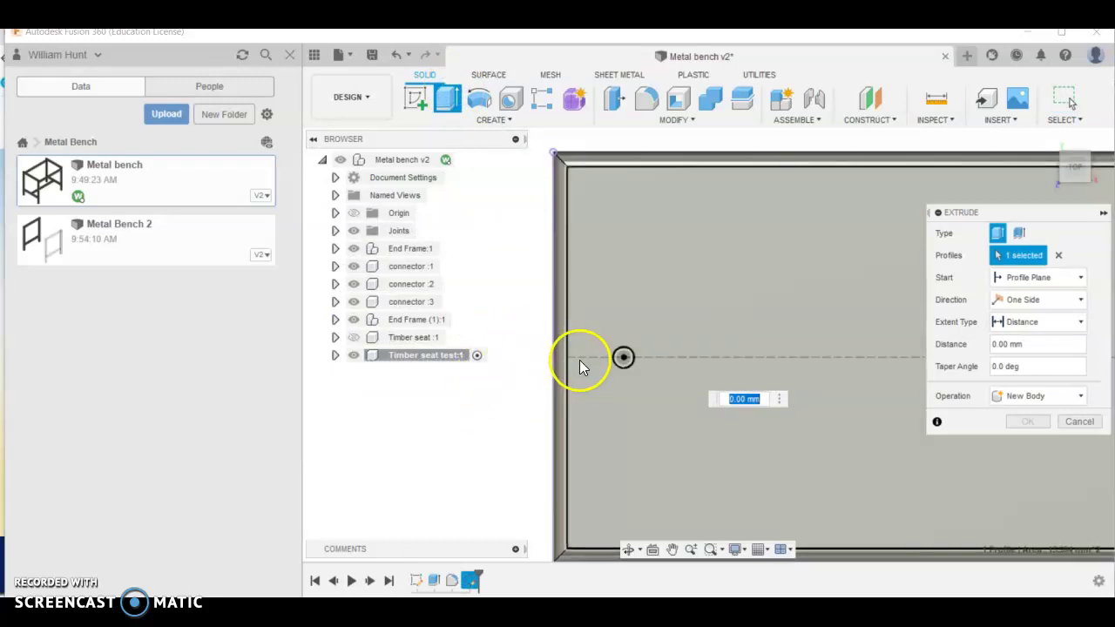
left_click(623, 357)
middle_click_drag(766, 295, 622, 347, "shift")
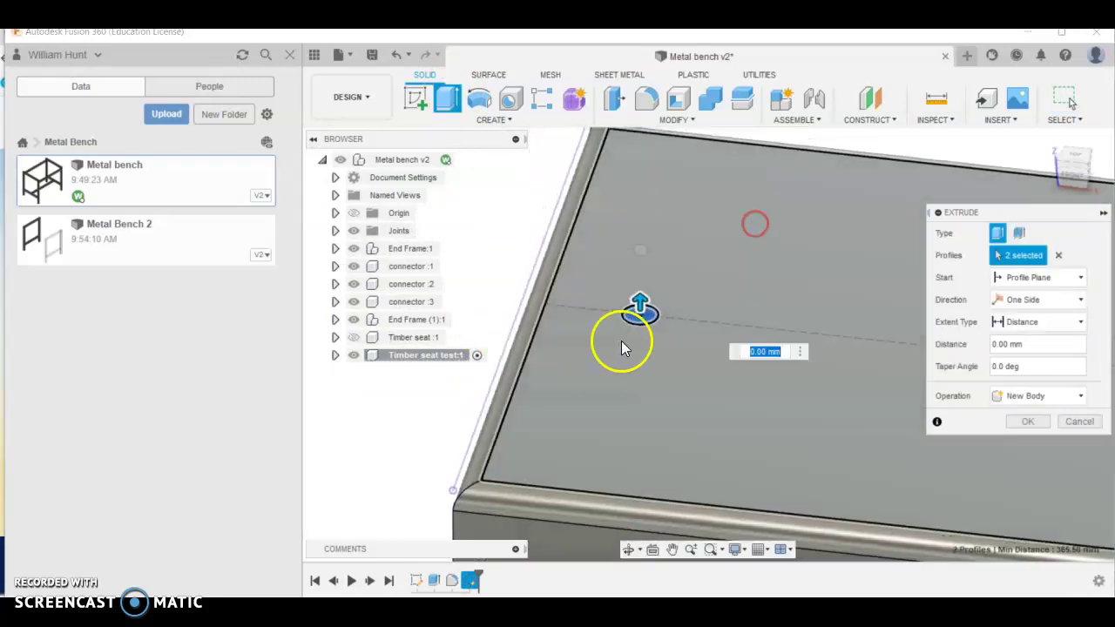
left_click_drag(640, 303, 643, 509)
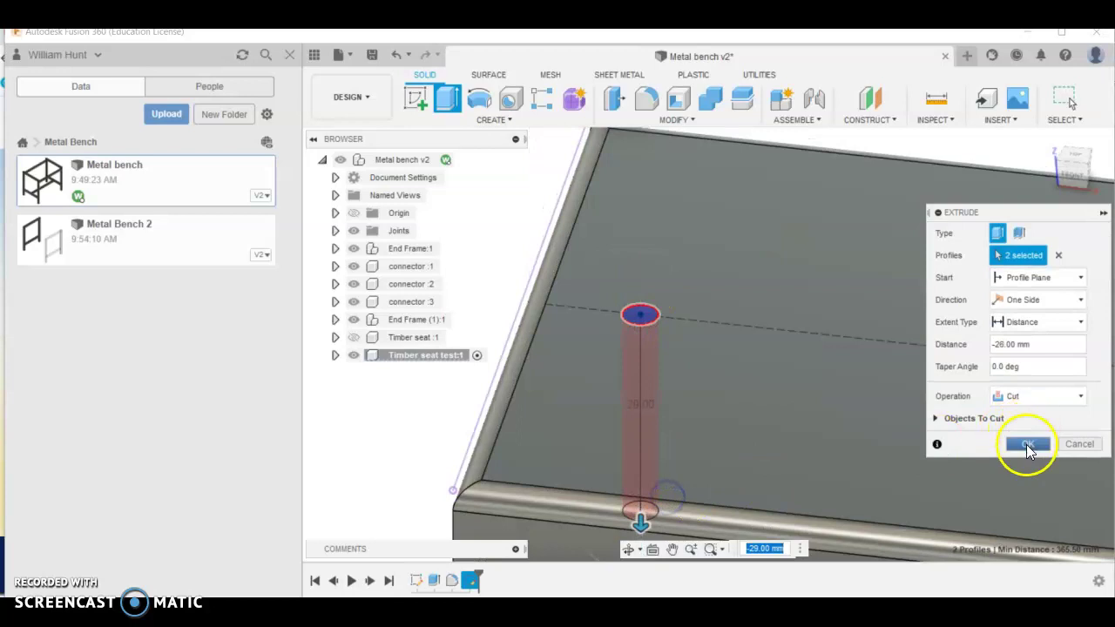
left_click(1032, 323)
left_click(1028, 344)
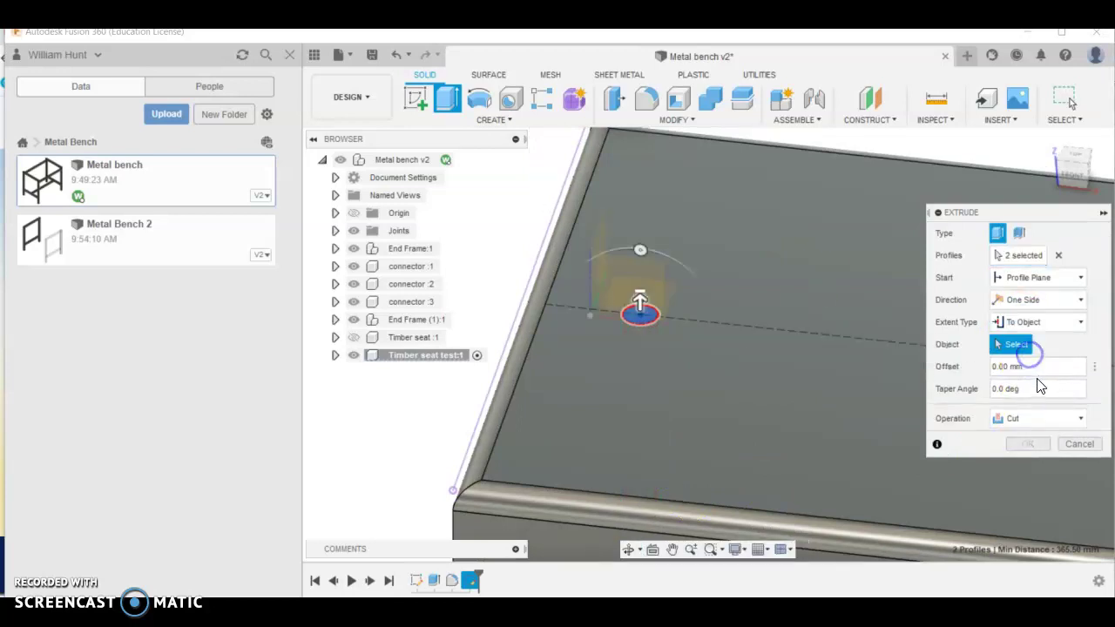
left_click(1031, 327)
left_click(1034, 373)
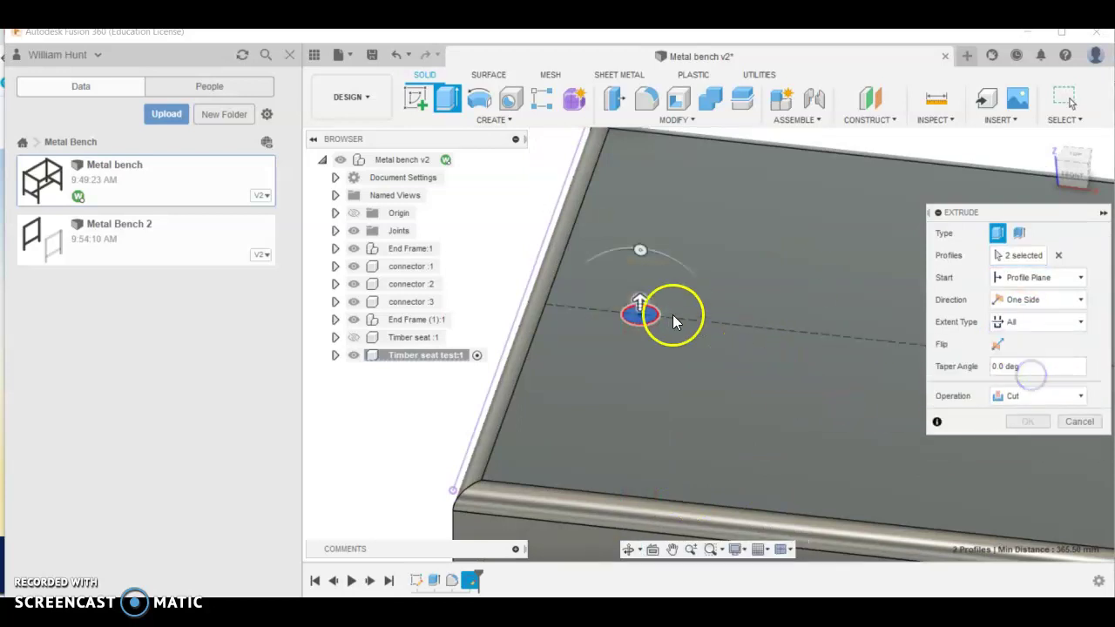
left_click_drag(640, 299, 672, 361)
left_click(1017, 322)
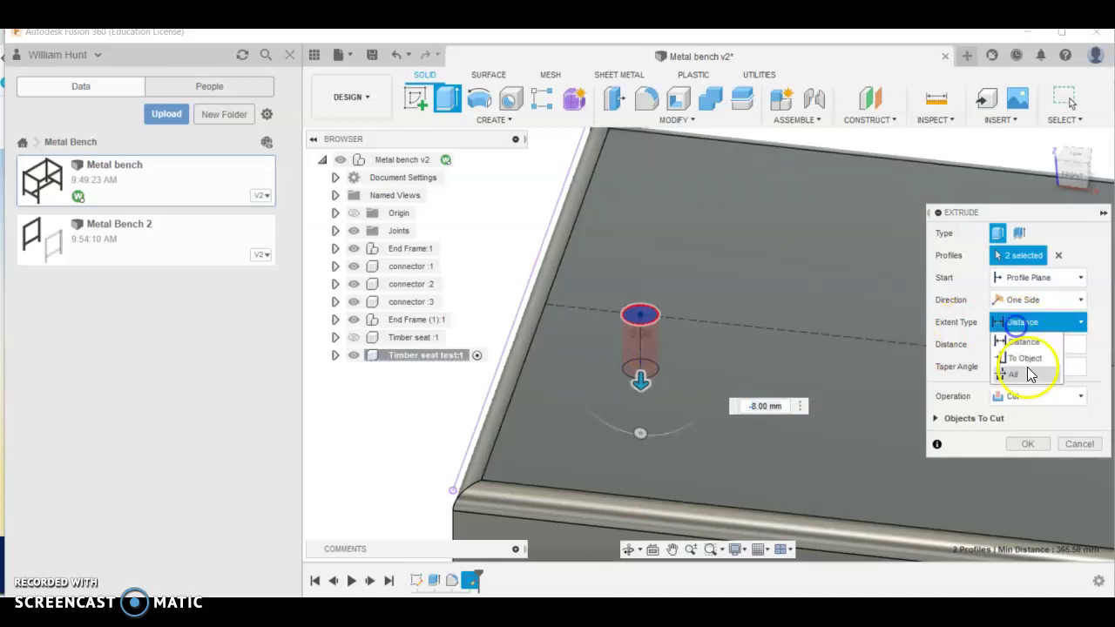
left_click(1032, 357)
left_click(1028, 446)
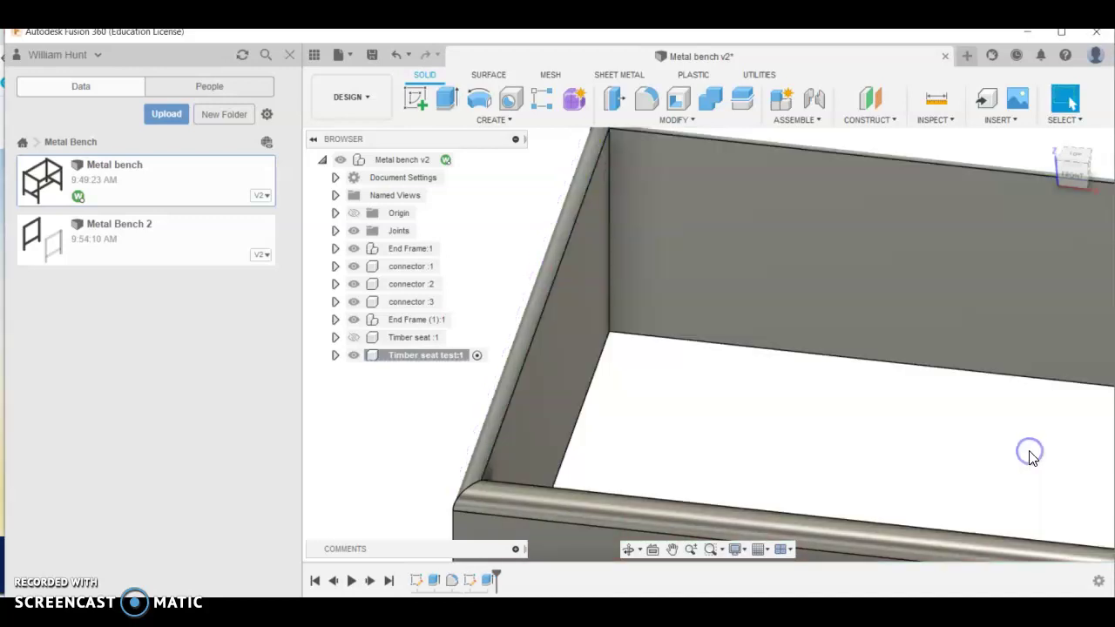
Step: Cut the right-end circle through the whole seat as a second hole
left_click(646, 343)
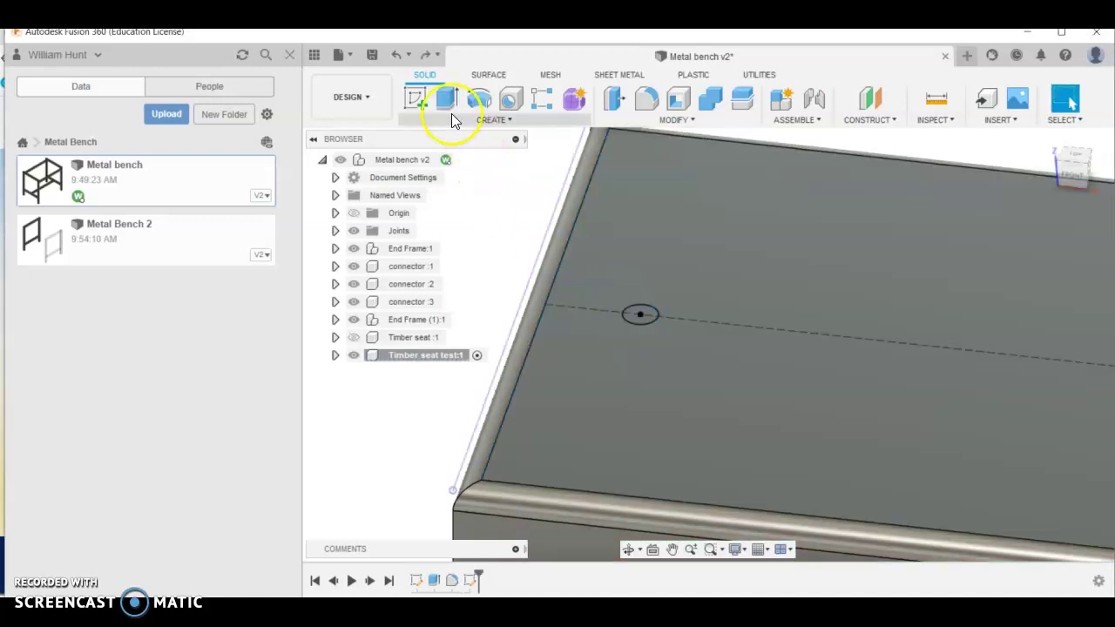
left_click(446, 98)
left_click(646, 317)
scroll(722, 345, "down", 6)
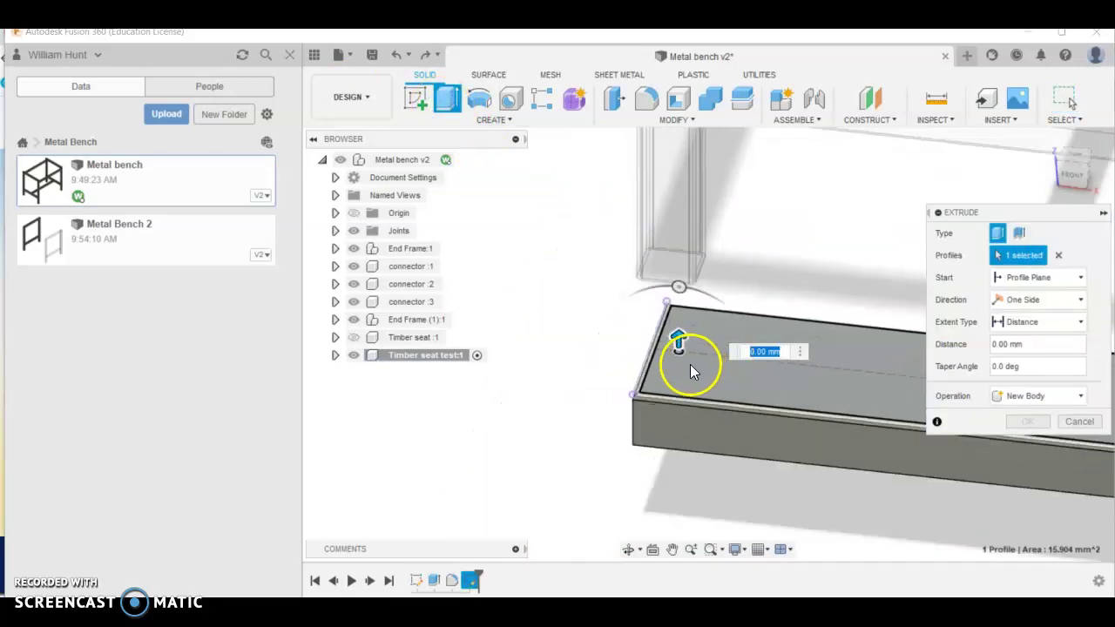
scroll(880, 388, "up", 5)
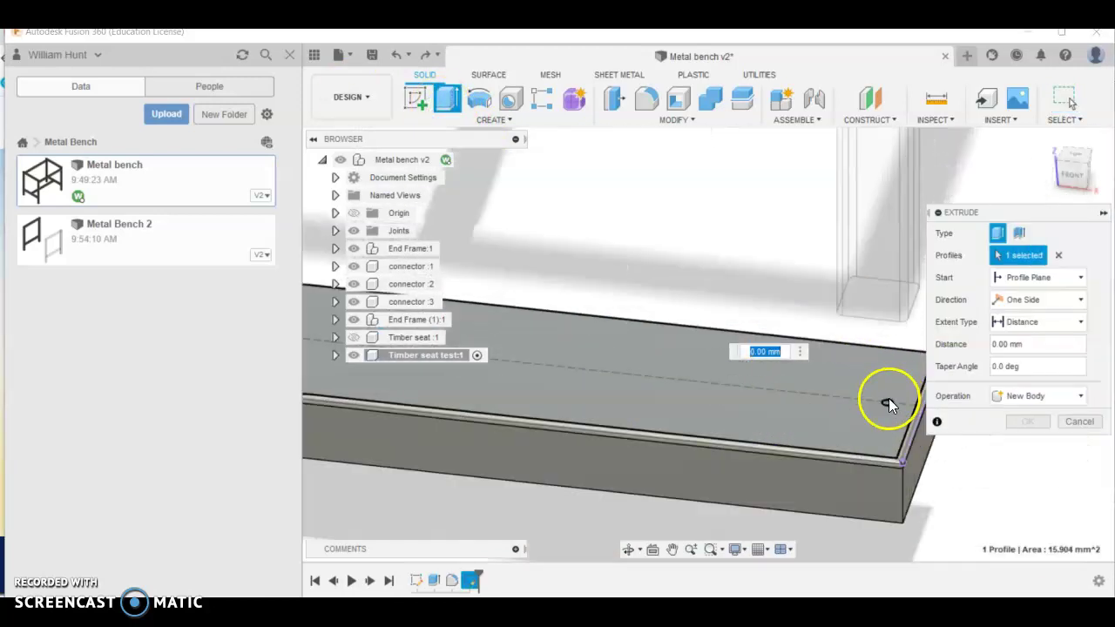
left_click(889, 404)
scroll(888, 396, "up", 3)
left_click_drag(889, 394, 878, 539)
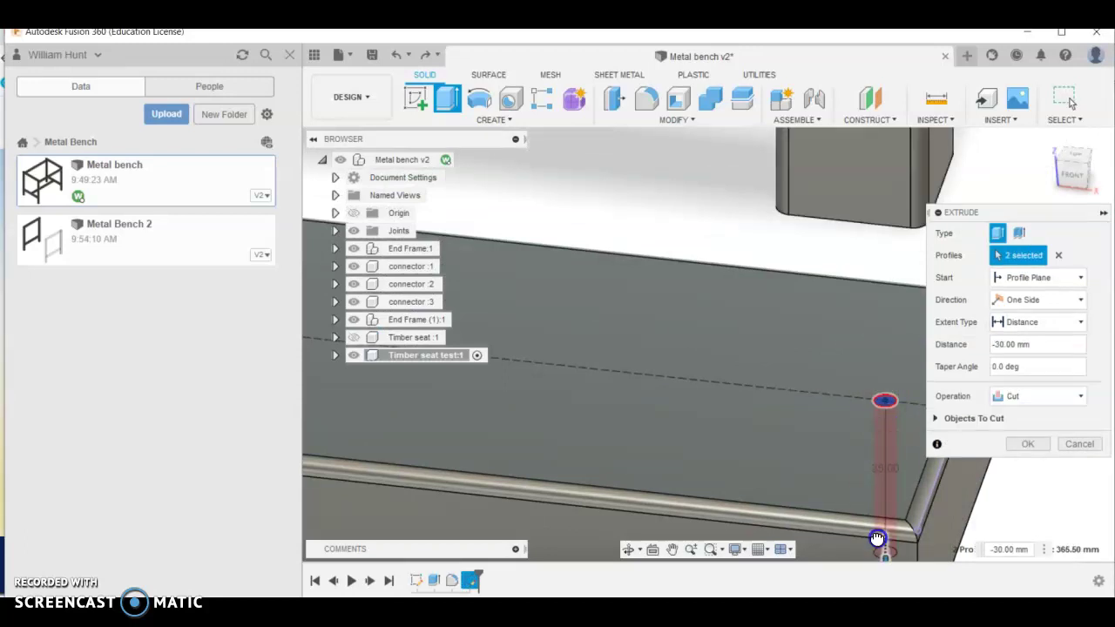
left_click(1037, 321)
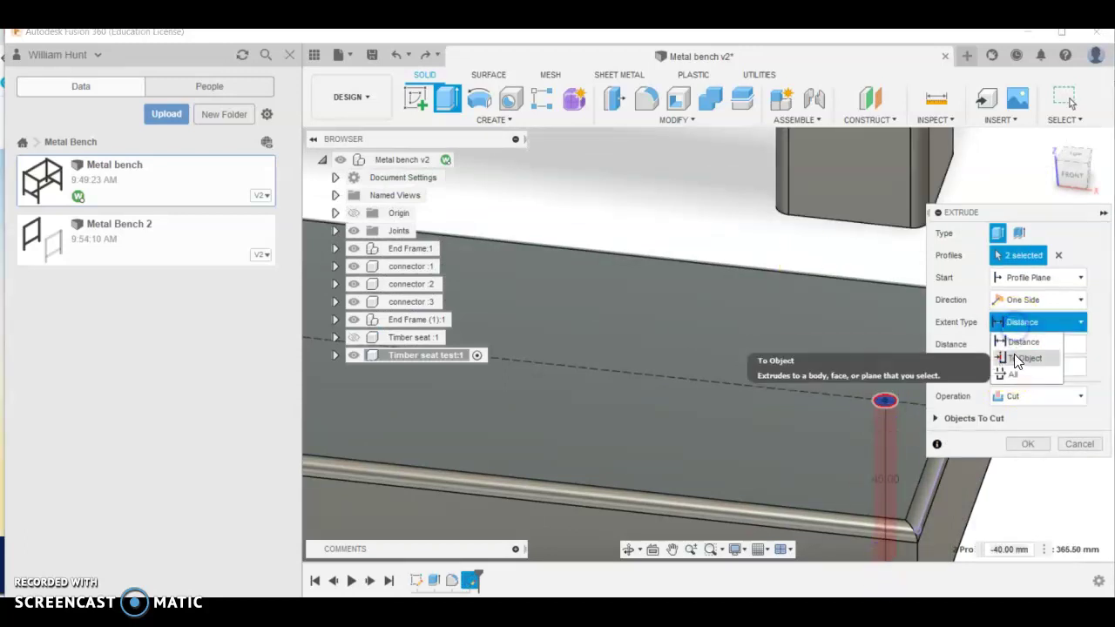
left_click(1014, 373)
left_click(1028, 444)
scroll(1016, 363, "down", 8)
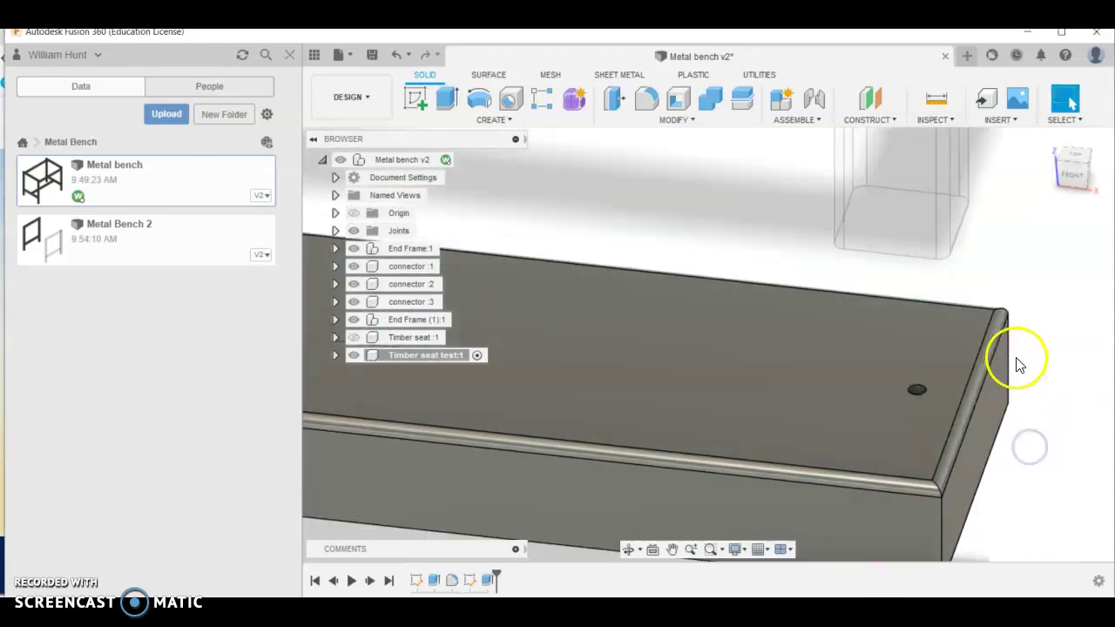
scroll(835, 363, "up", 3)
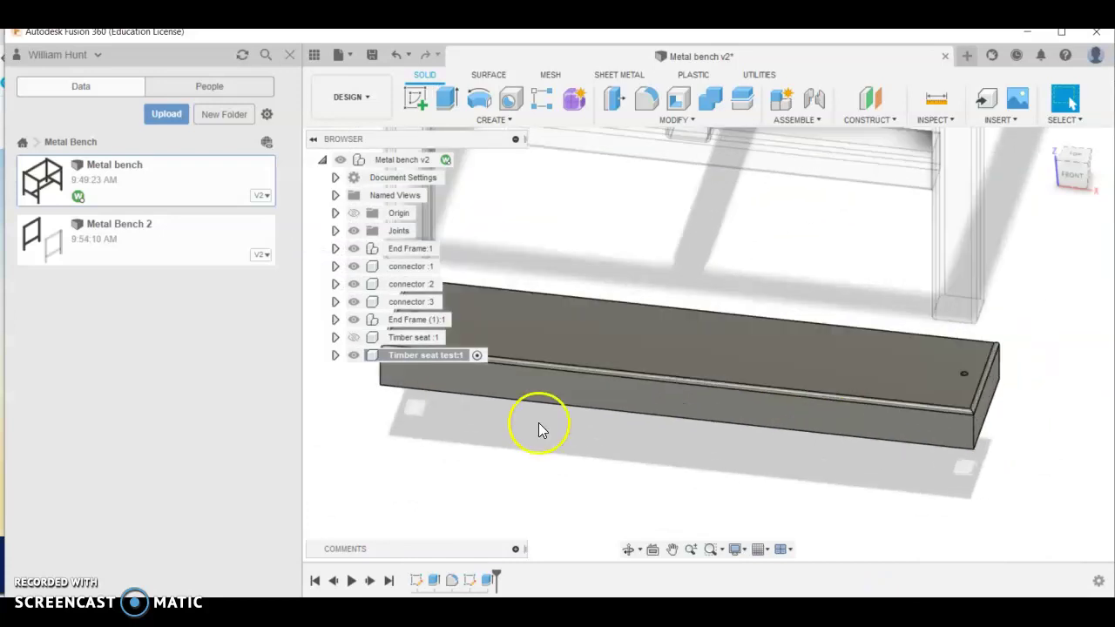
Step: Lift the timber seat onto the frame and slide it across the top rails' left end
left_click(1050, 149)
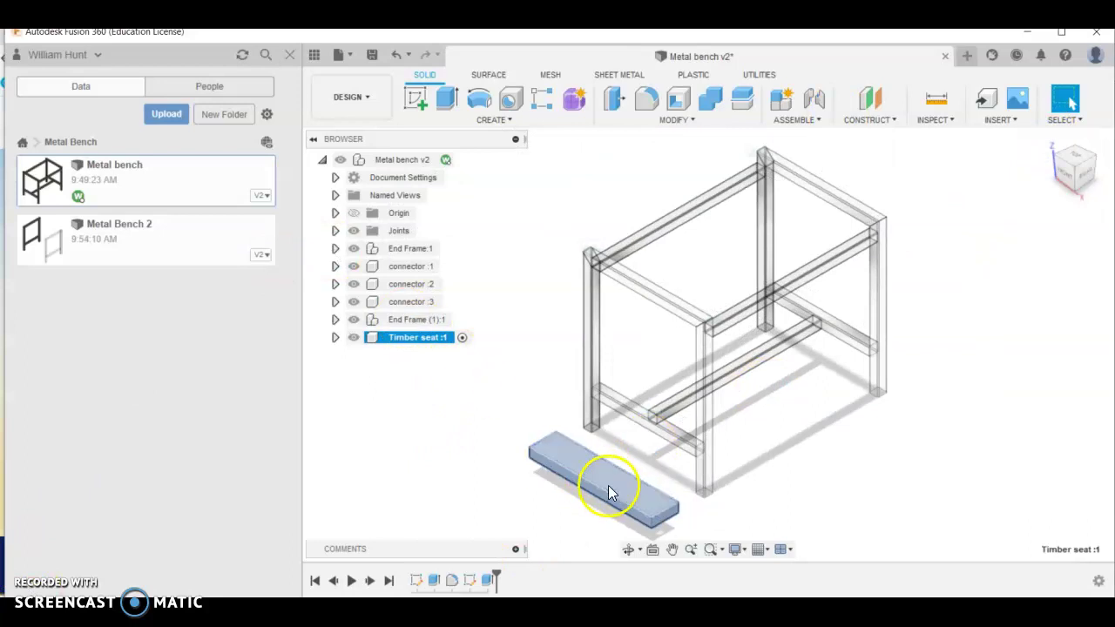
left_click_drag(620, 475, 562, 427)
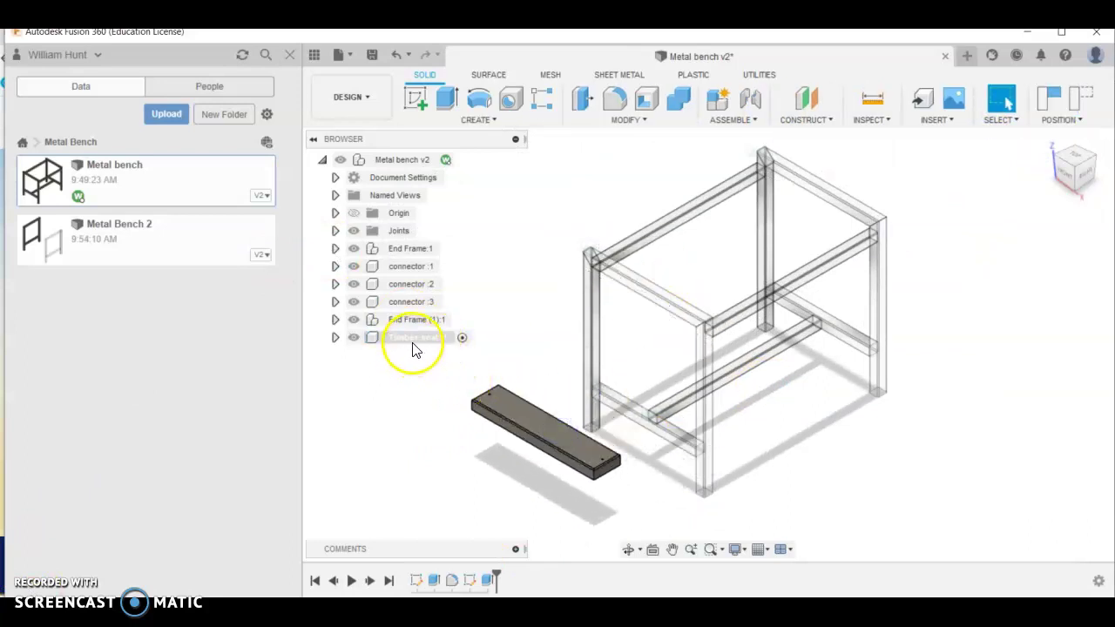
left_click_drag(531, 444, 799, 205)
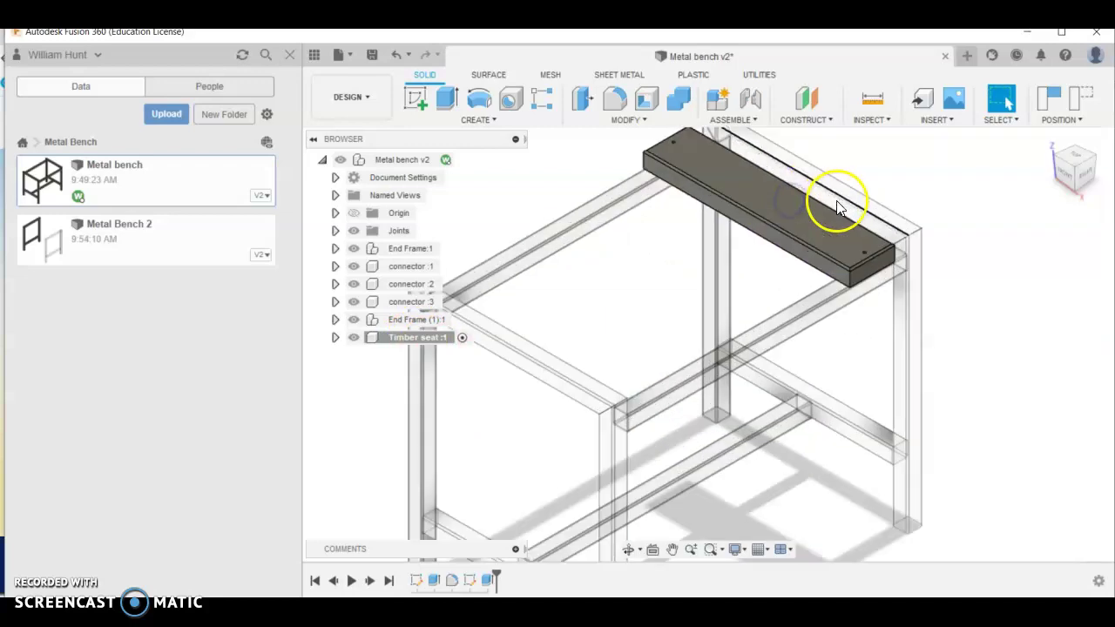
middle_click_drag(837, 206, 868, 254, "shift")
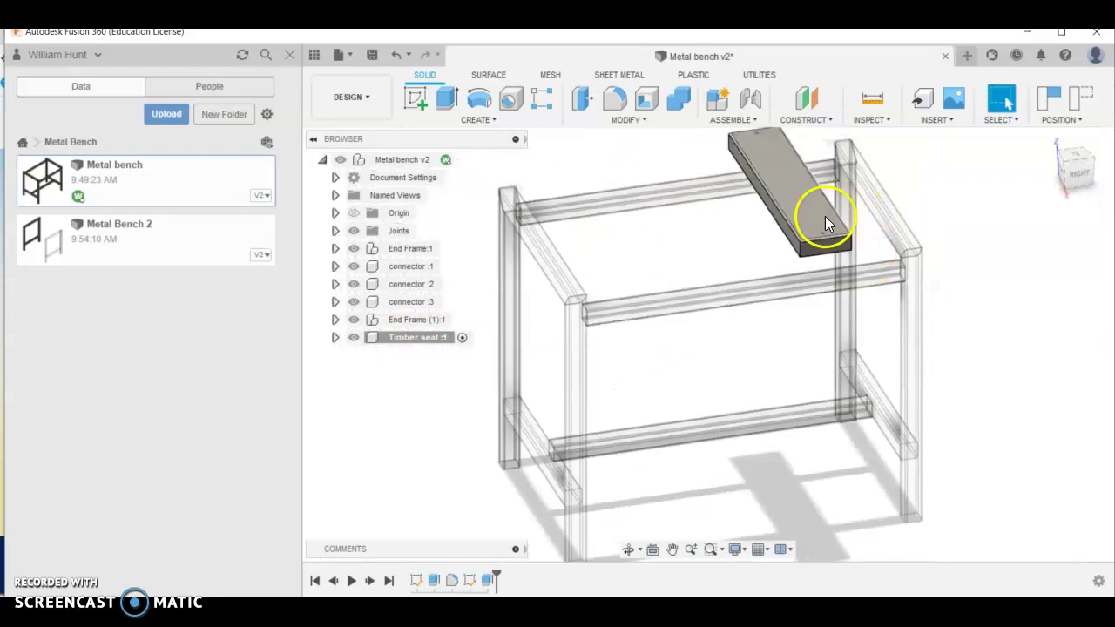
left_click_drag(825, 218, 631, 278)
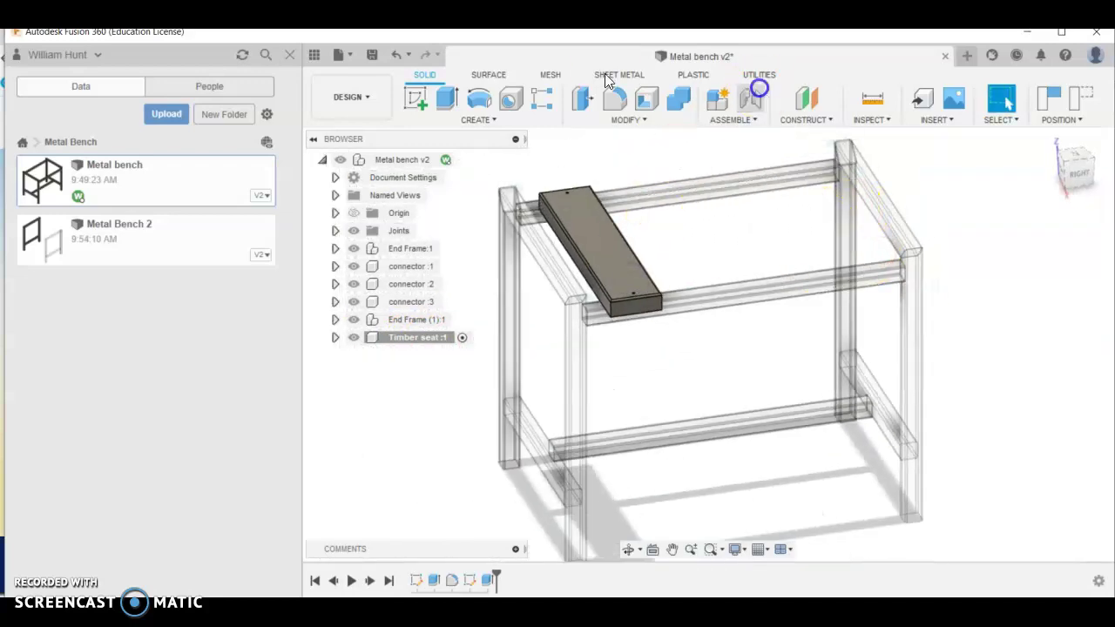
Step: Start a joint and set Component 1's origin on the frame's Top Rail face
left_click(754, 96)
middle_click_drag(642, 398, 633, 344, "shift")
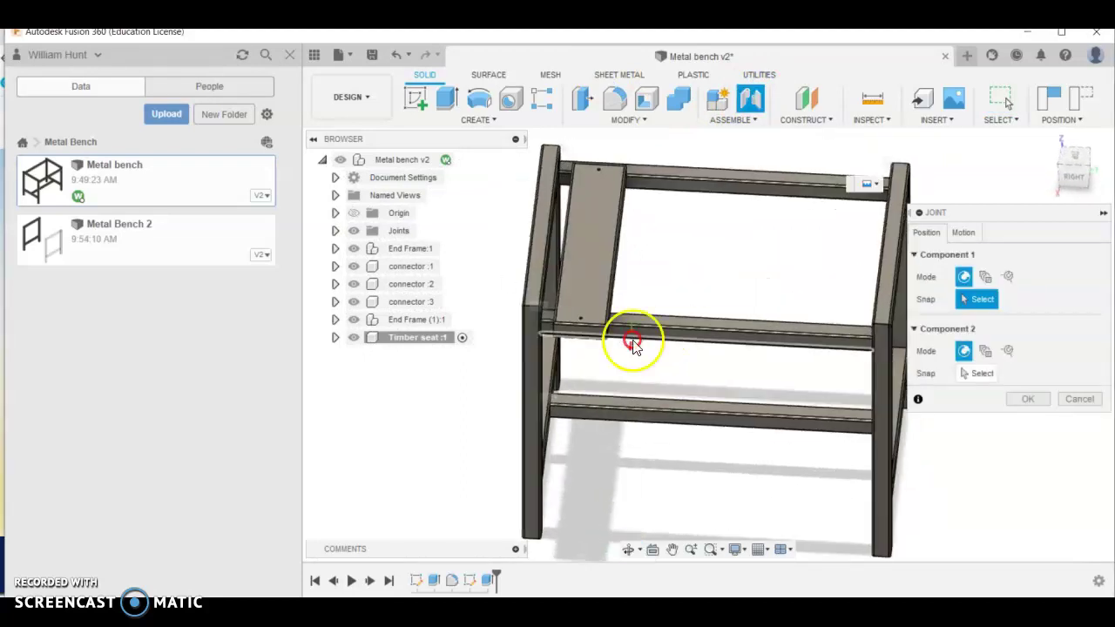
scroll(550, 222, "up", 3)
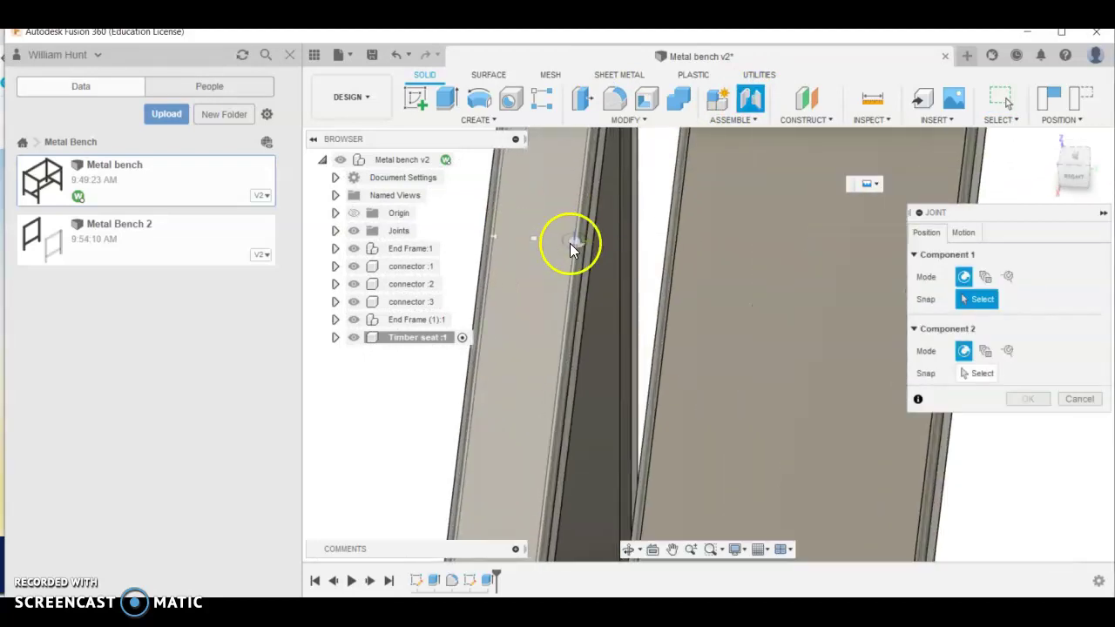
middle_click_drag(573, 240, 561, 271, "shift")
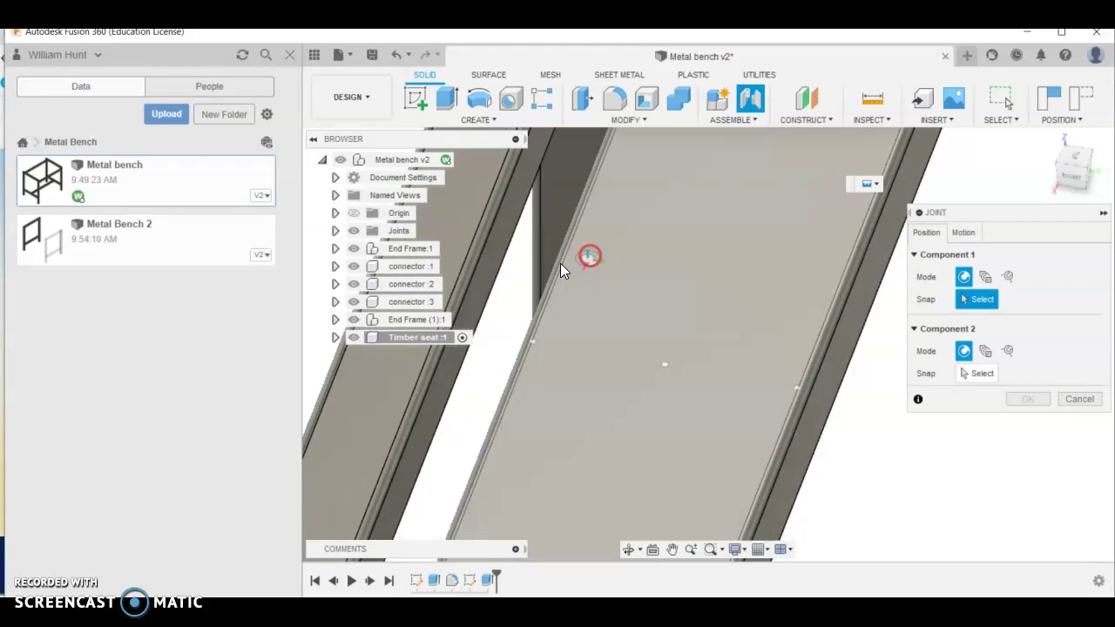
left_click(480, 214)
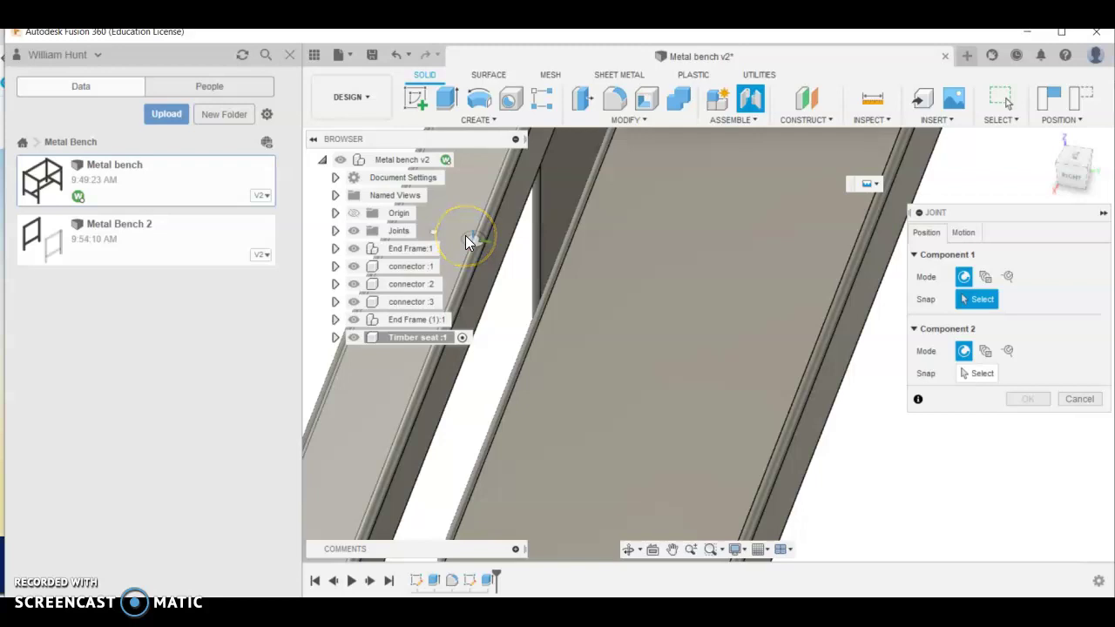
middle_click_drag(465, 236, 697, 288, "shift")
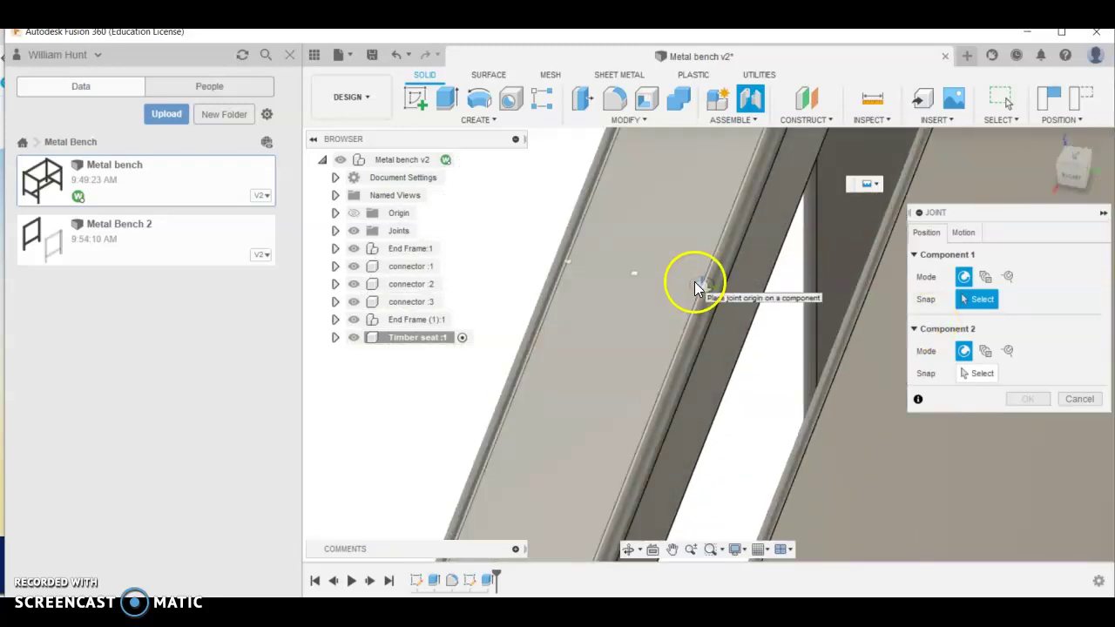
left_click(697, 287)
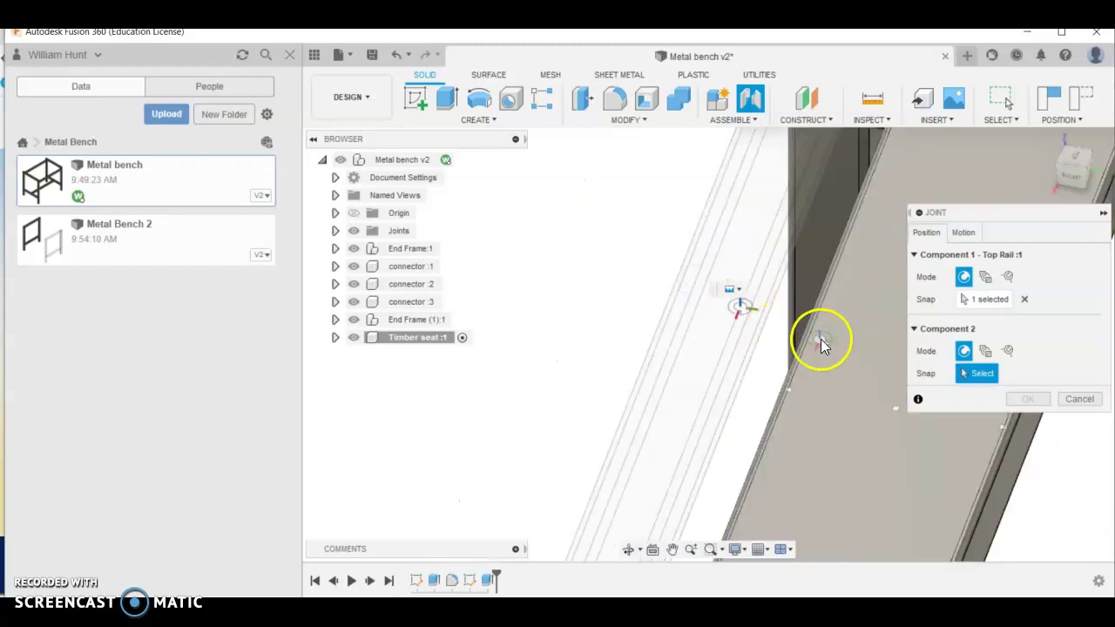
Step: Joint the timber seat to the rail, flipped, with a 10 mm Y offset
left_click(798, 390)
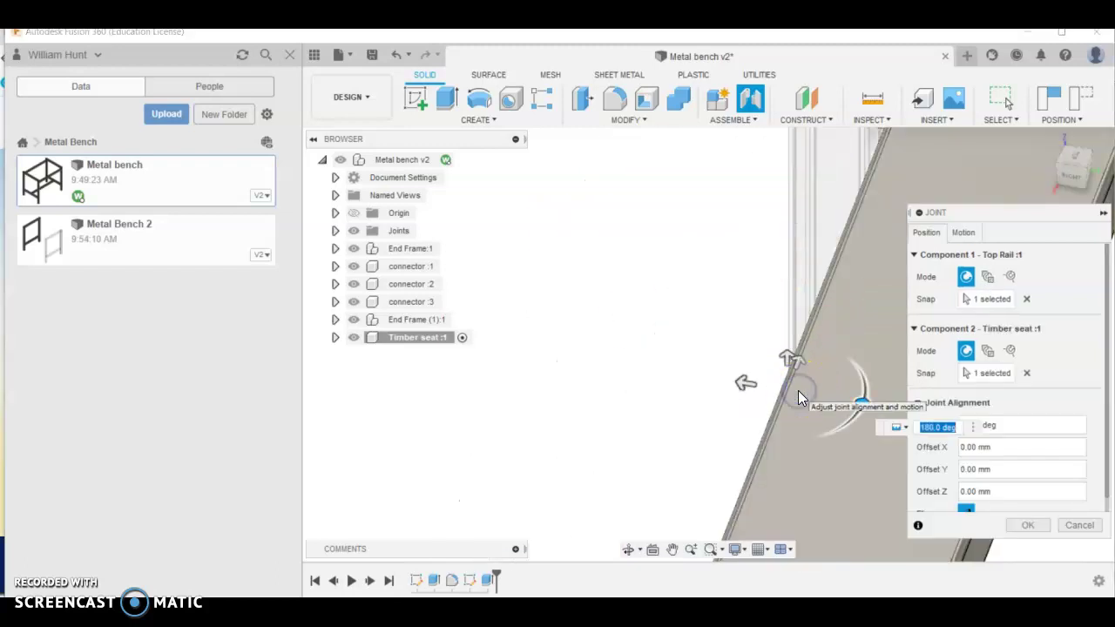
scroll(972, 517, "down", 1)
left_click(971, 505)
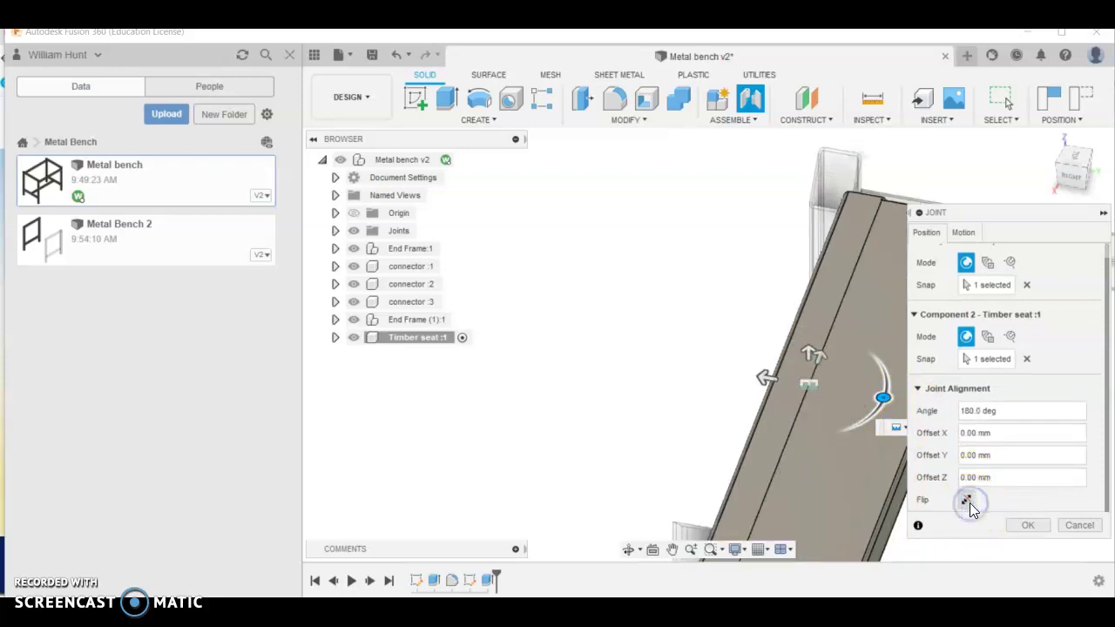
left_click_drag(770, 377, 758, 380)
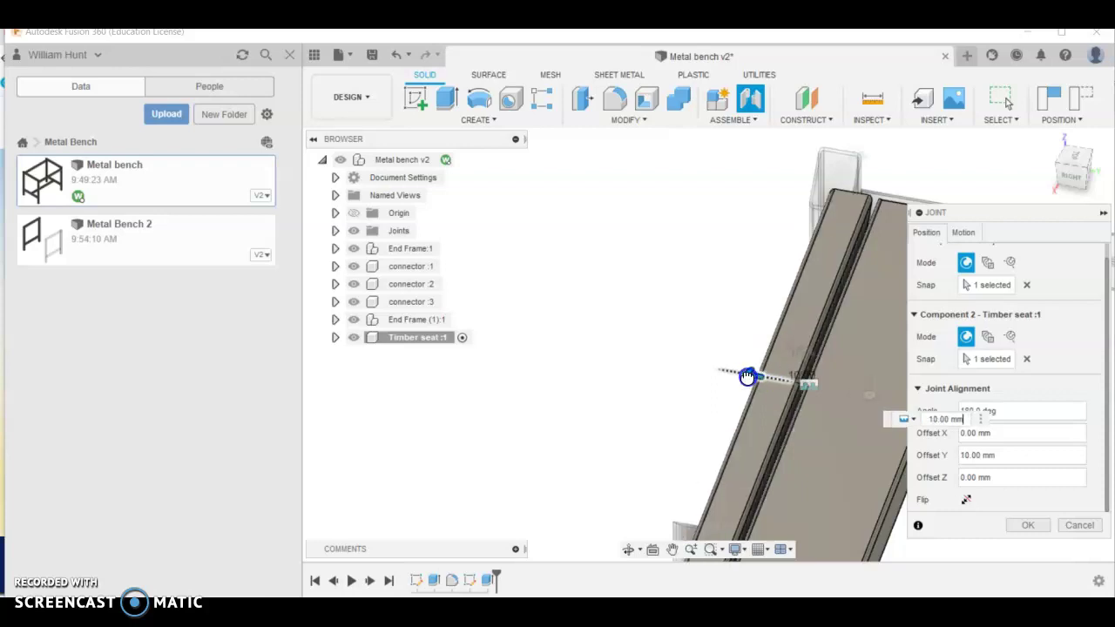
scroll(794, 375, "up", 2)
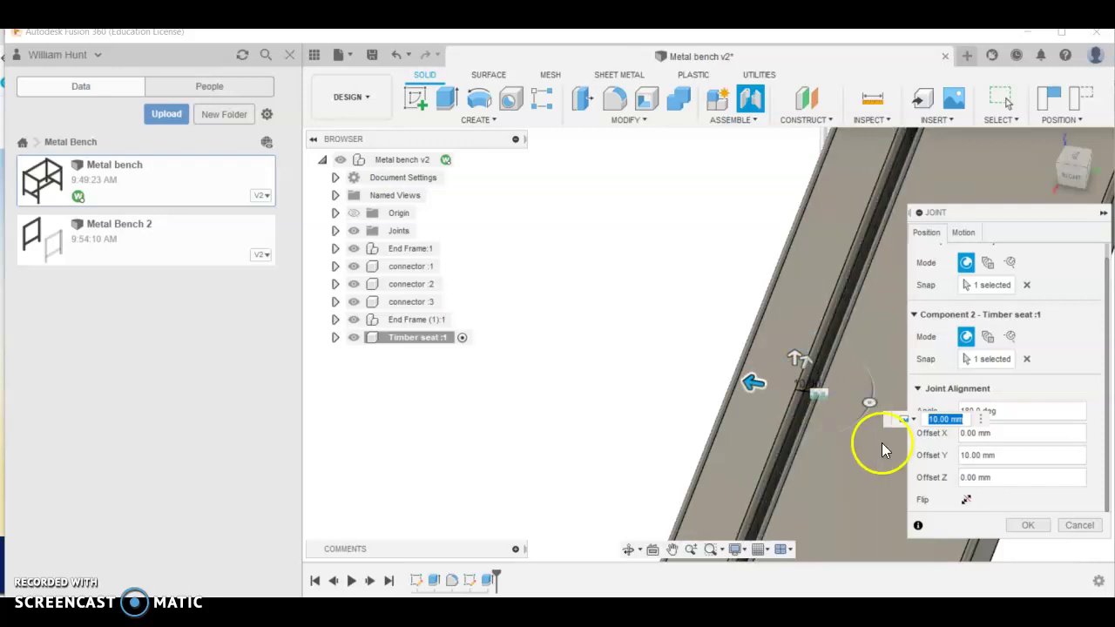
mouse_move(881, 443)
middle_mouse_down("shift")
mouse_move(874, 343)
mouse_move(886, 445)
middle_mouse_up("shift")
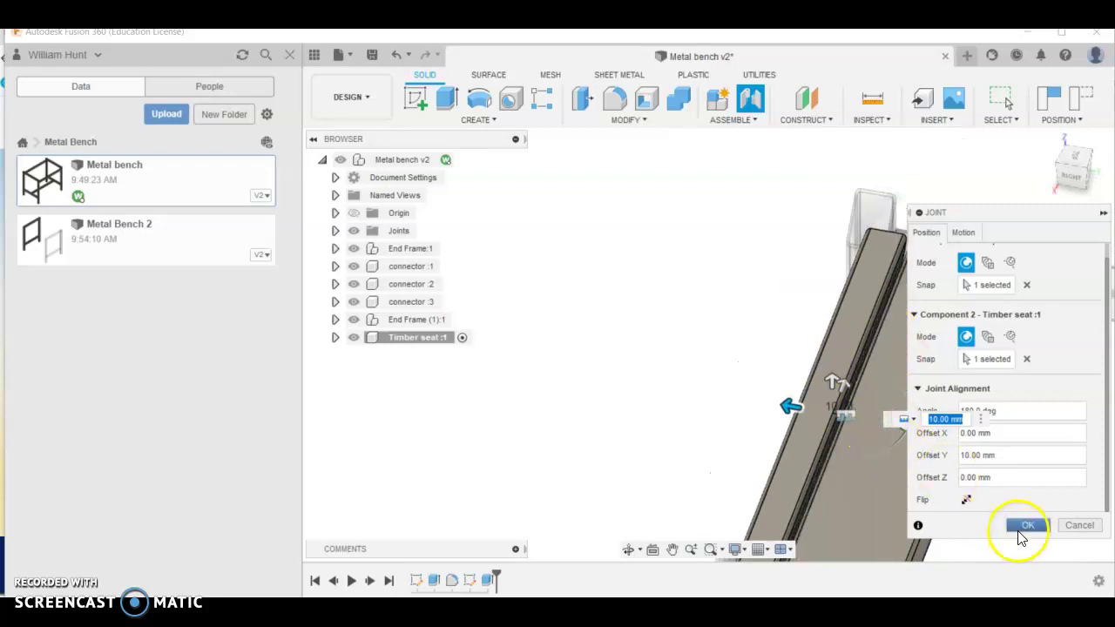
left_click(1029, 525)
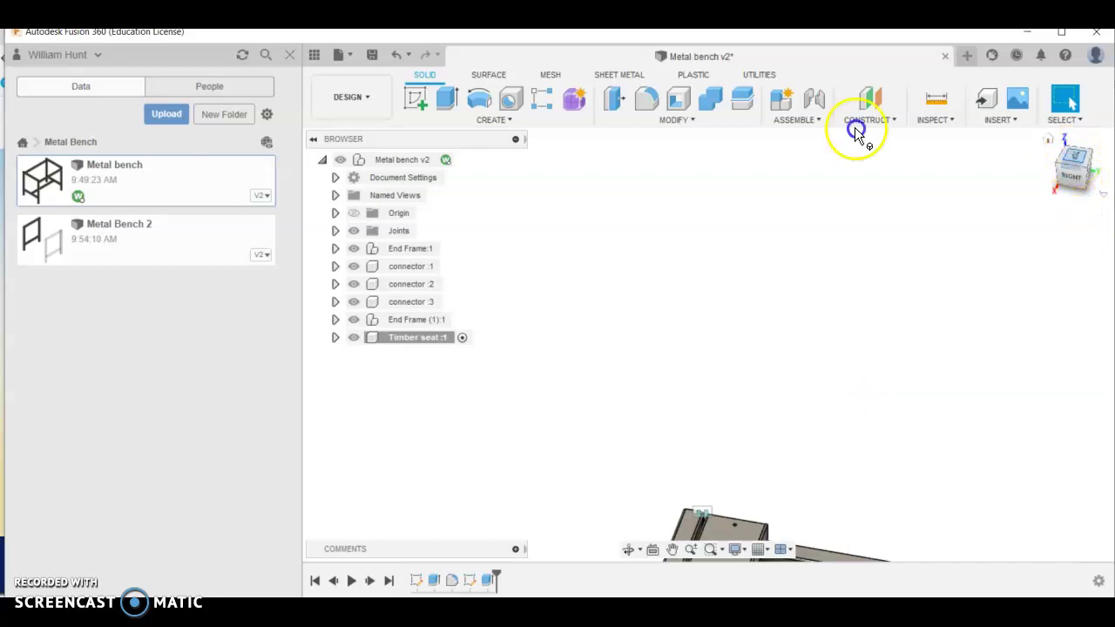
scroll(789, 369, "up", 5)
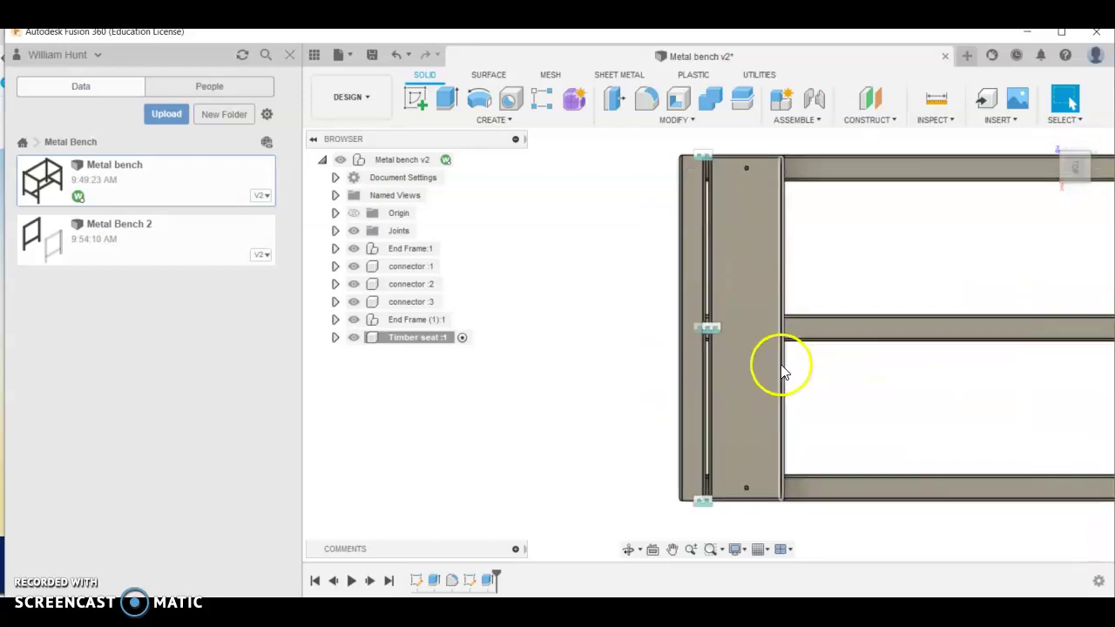
middle_click_drag(775, 411, 653, 503, "shift")
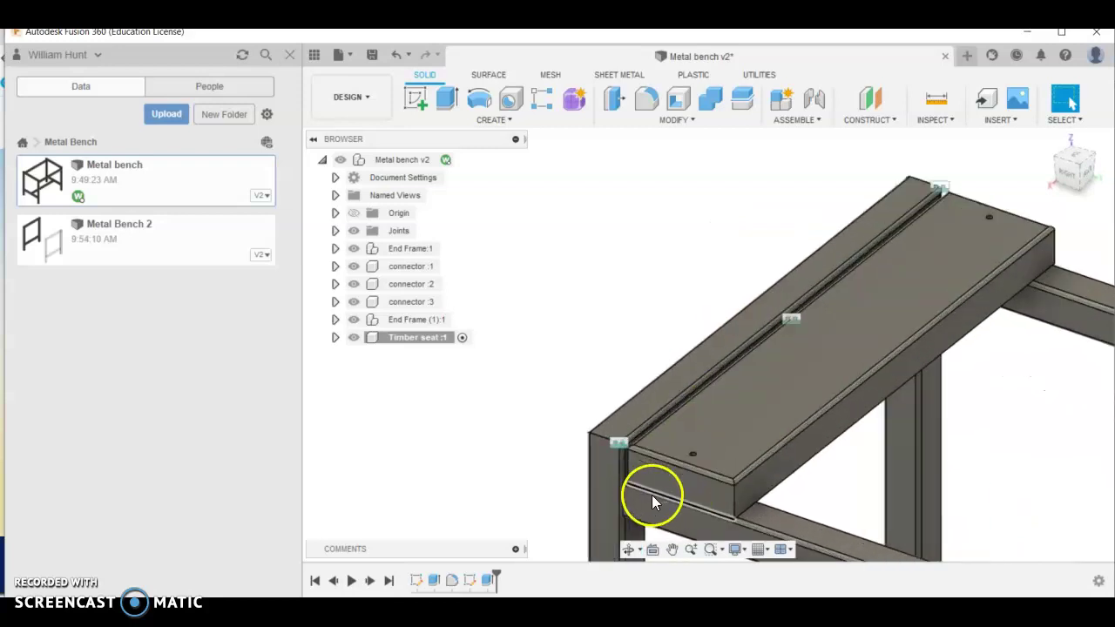
scroll(653, 502, "up", 3)
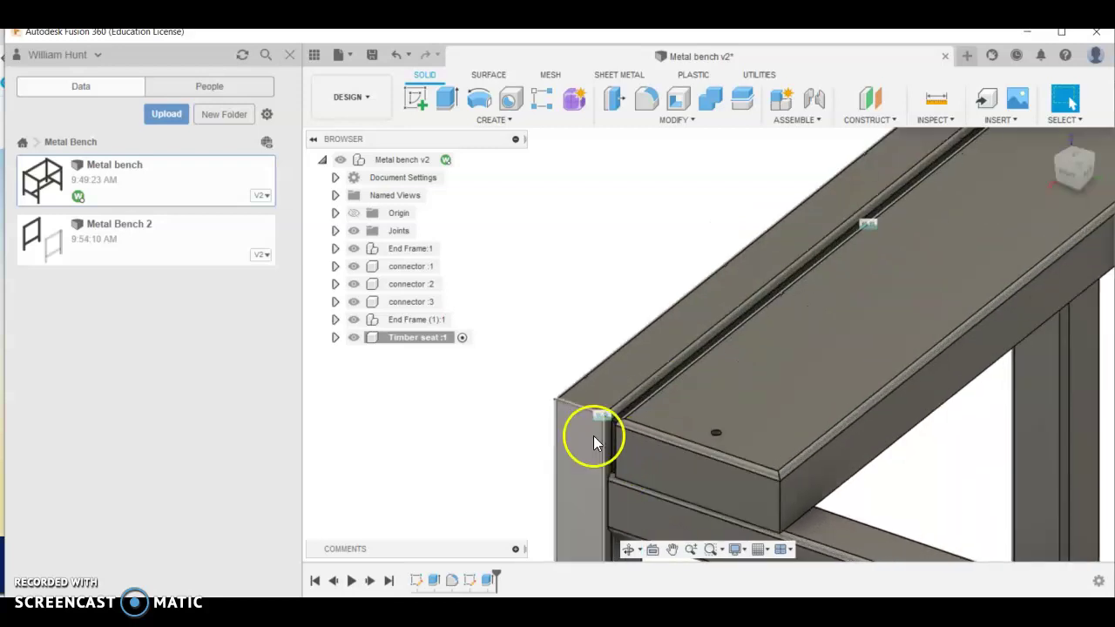
scroll(843, 408, "down", 2)
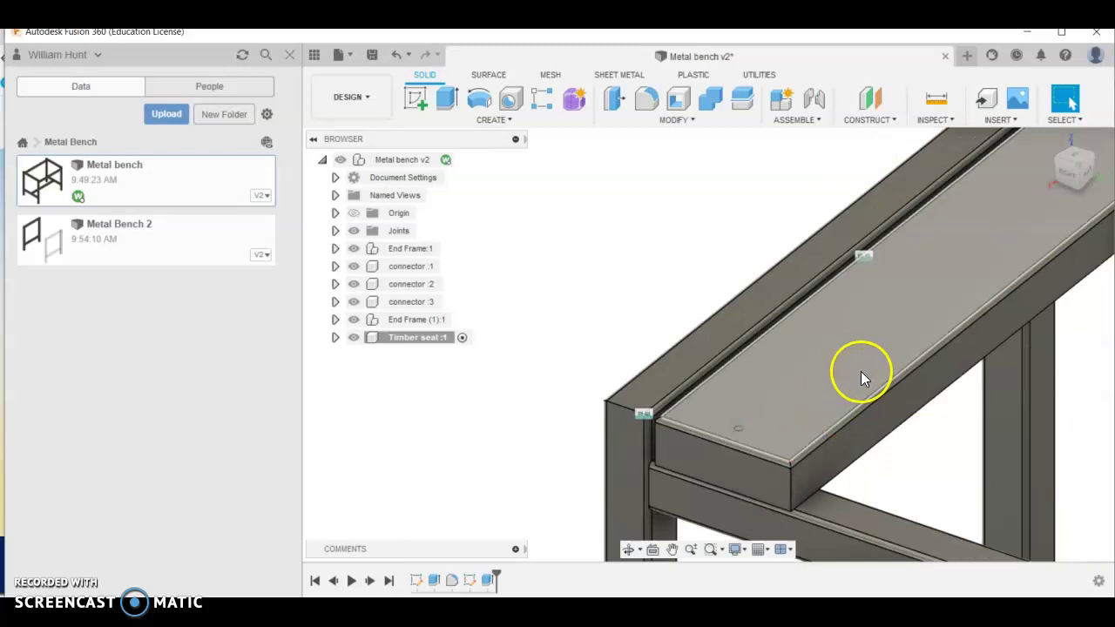
middle_click_drag(861, 371, 810, 408, "shift")
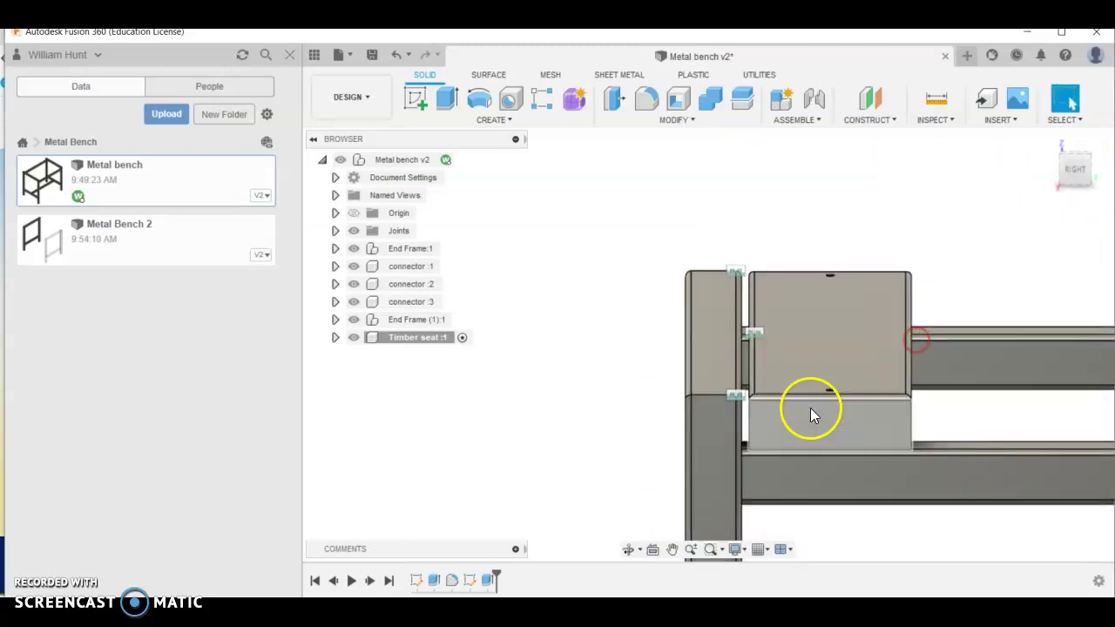
left_click(1074, 172)
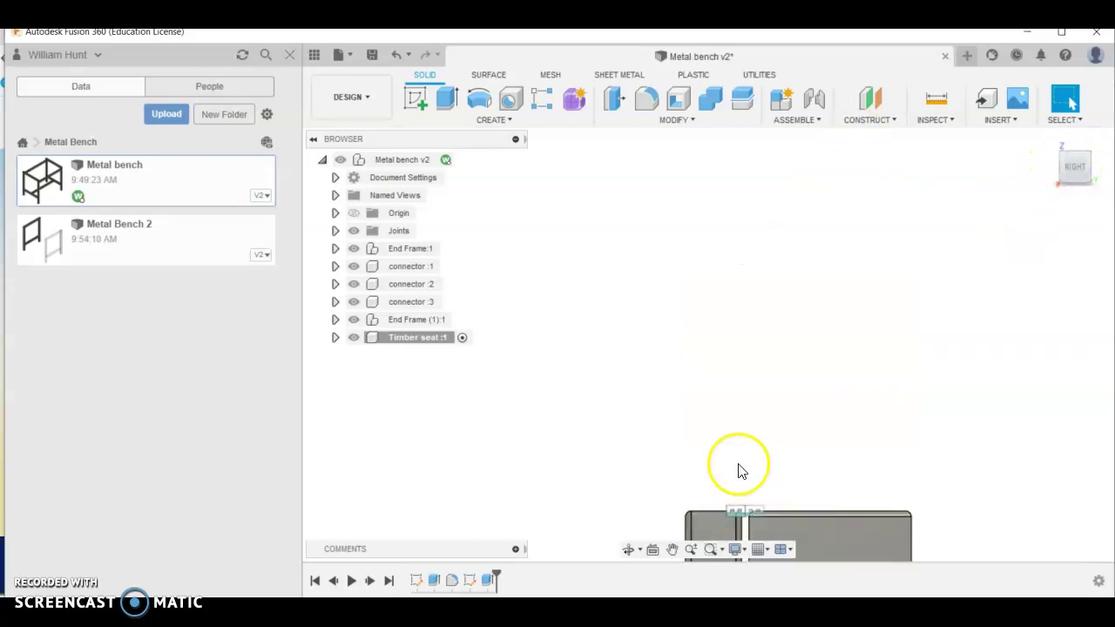
scroll(736, 402, "up", 5)
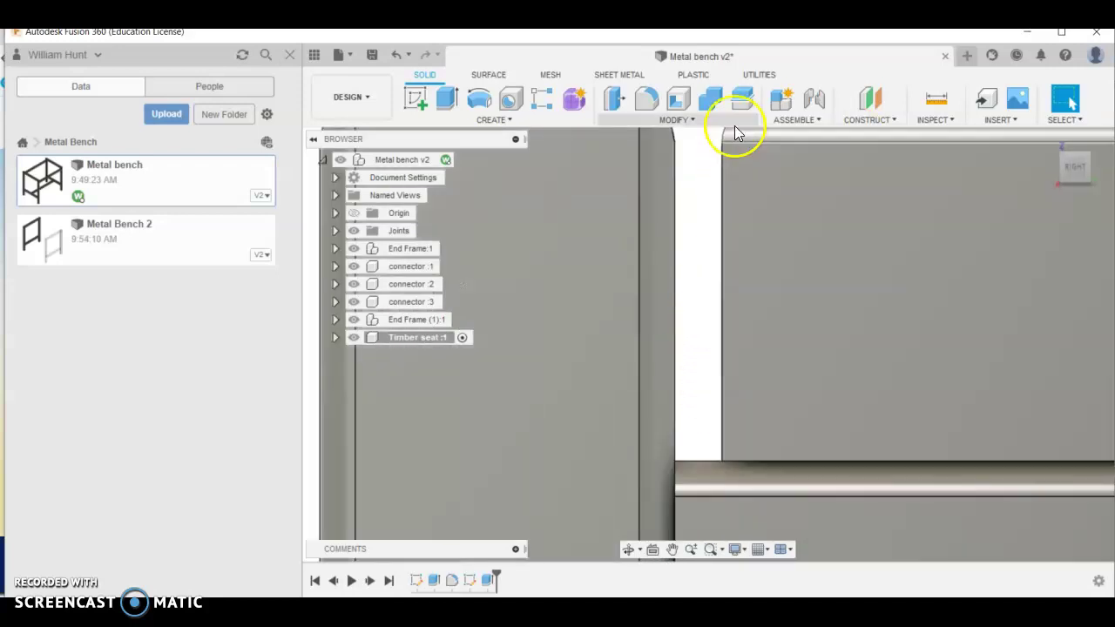
left_click(939, 103)
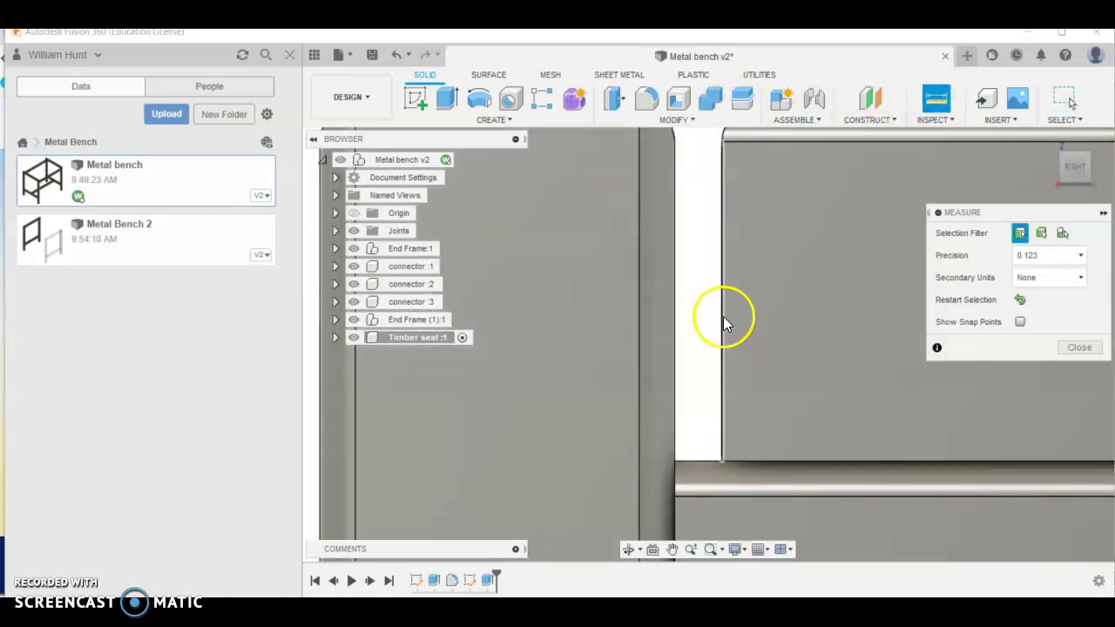
left_click(724, 317)
left_click(640, 335)
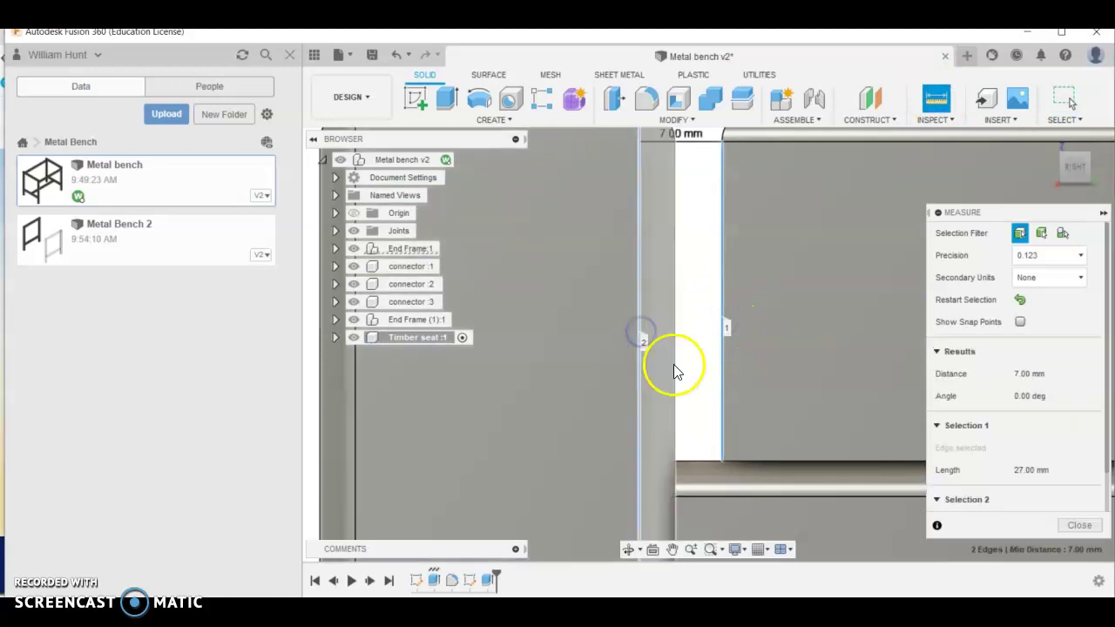
scroll(679, 192, "down", 3)
scroll(667, 222, "up", 5)
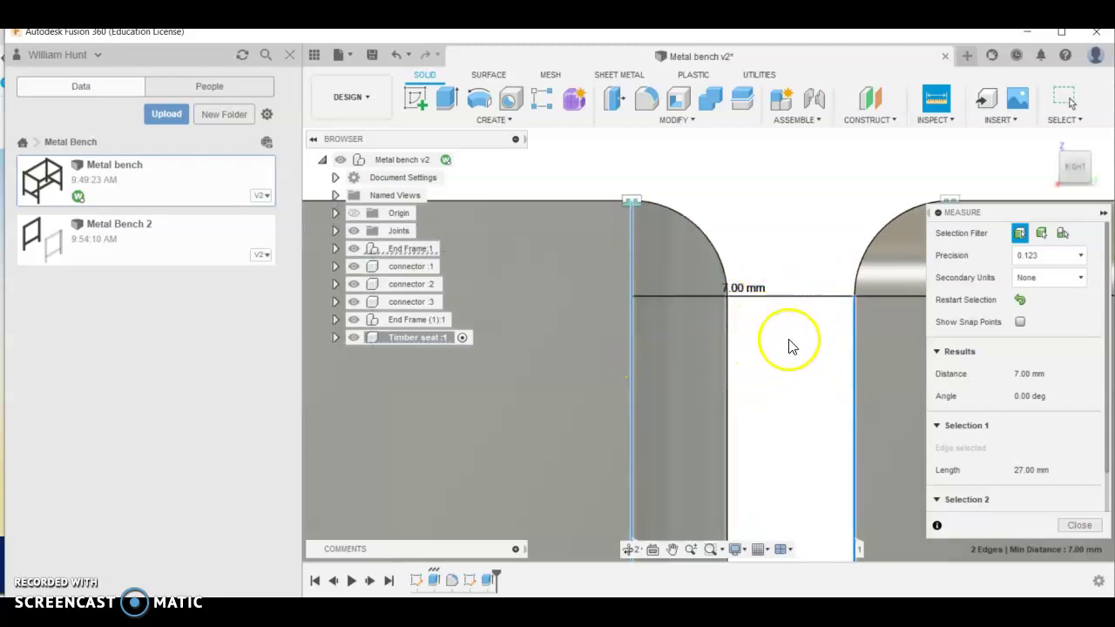
scroll(843, 309, "down", 2)
scroll(863, 292, "down", 1)
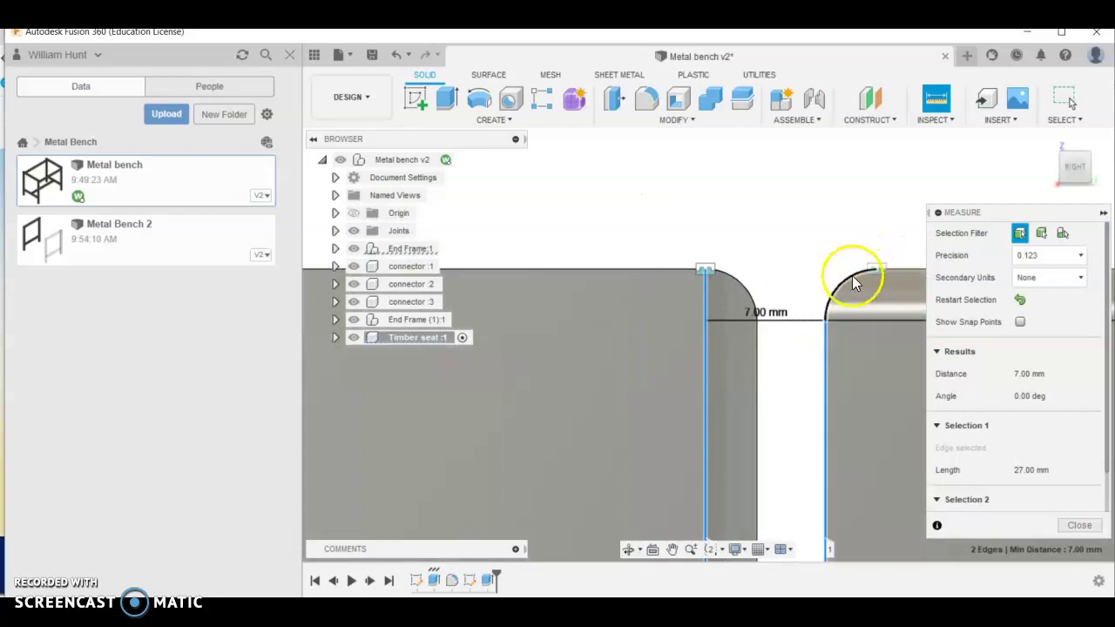
left_click(1065, 526)
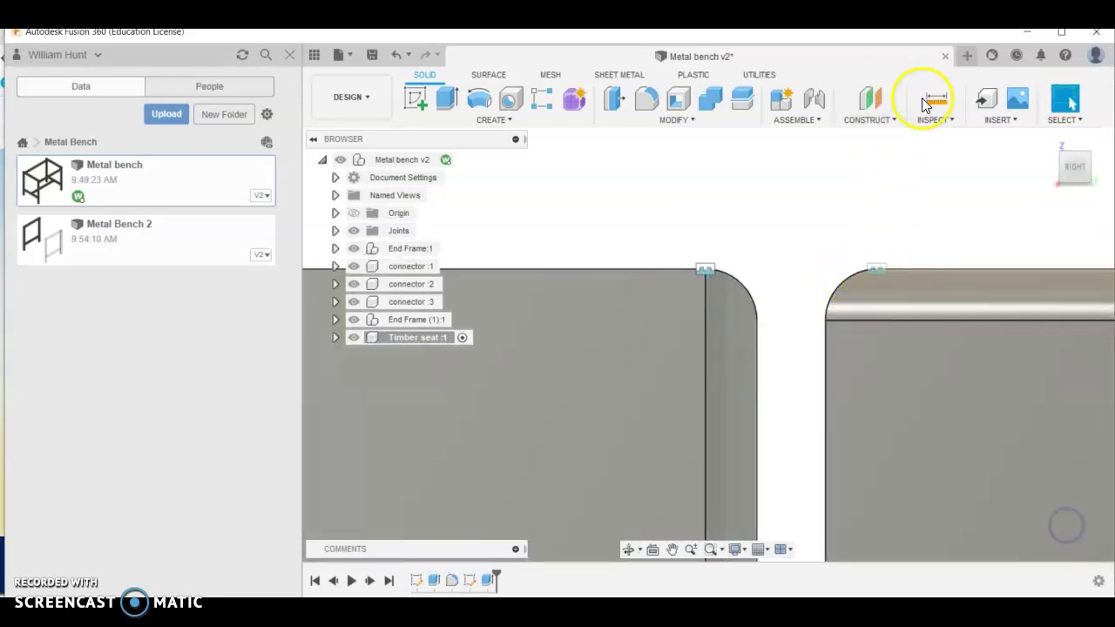
left_click(931, 96)
left_click(826, 322)
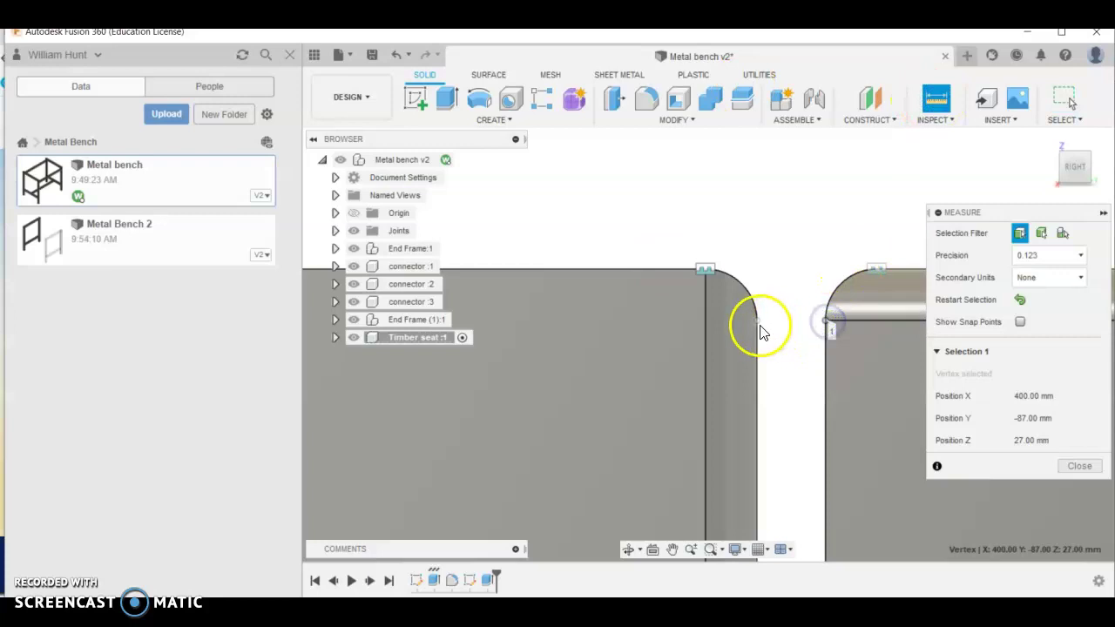
left_click(761, 323)
scroll(793, 346, "up", 3)
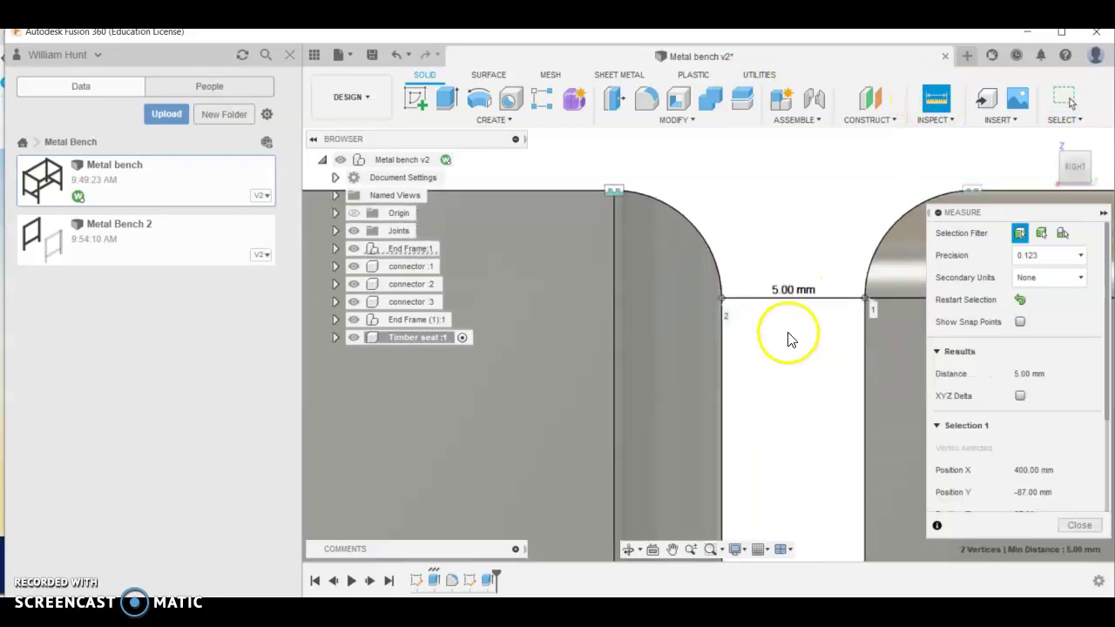
left_click(1081, 526)
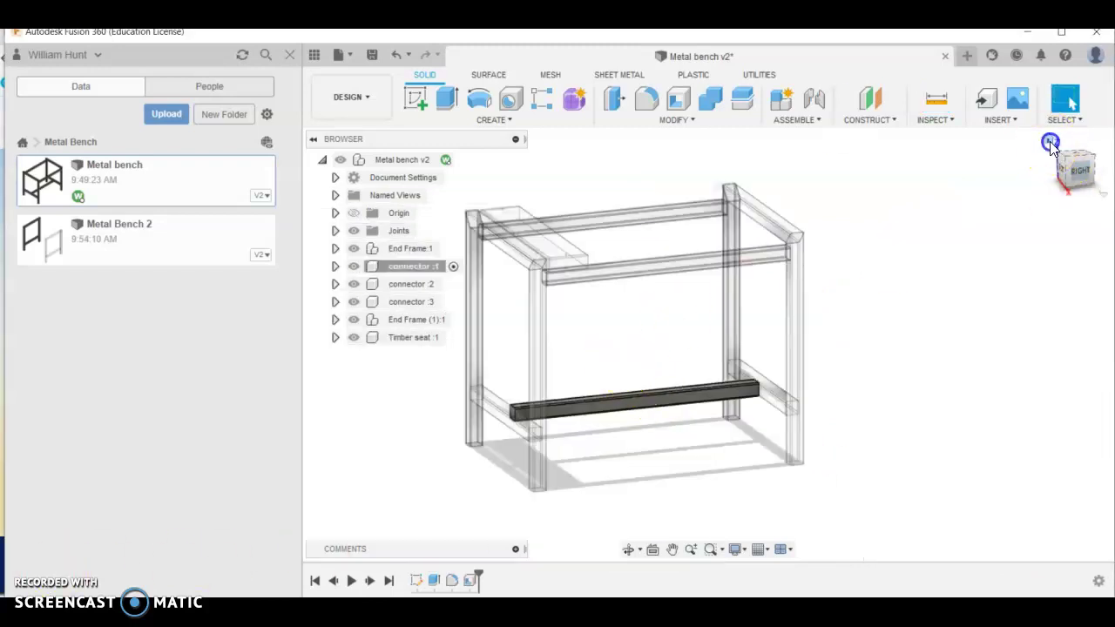
left_click(1018, 180)
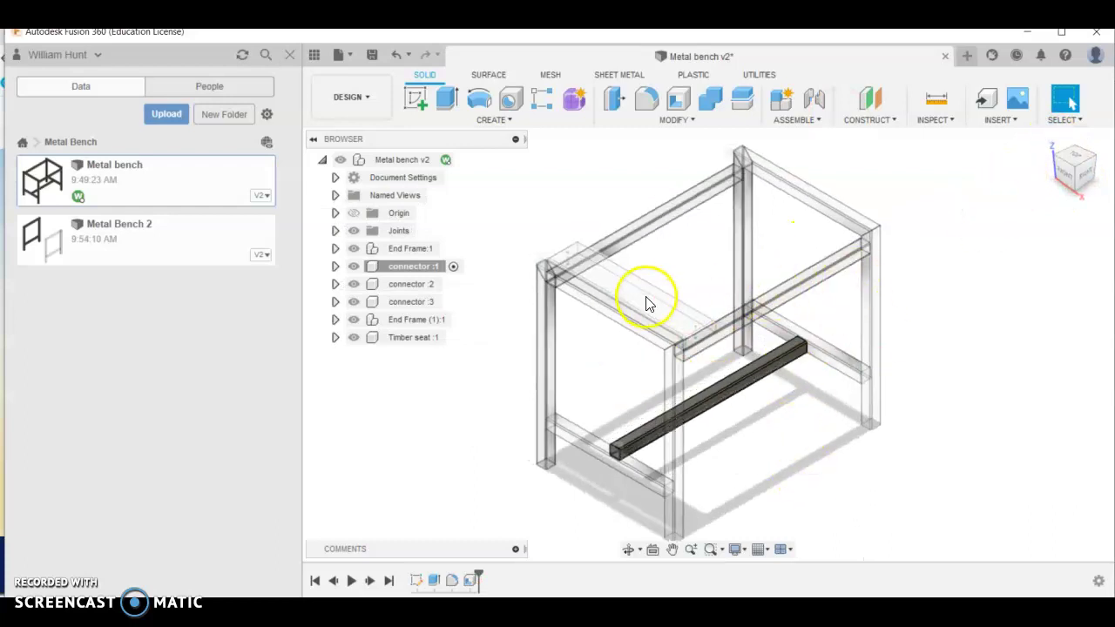
left_click(684, 315)
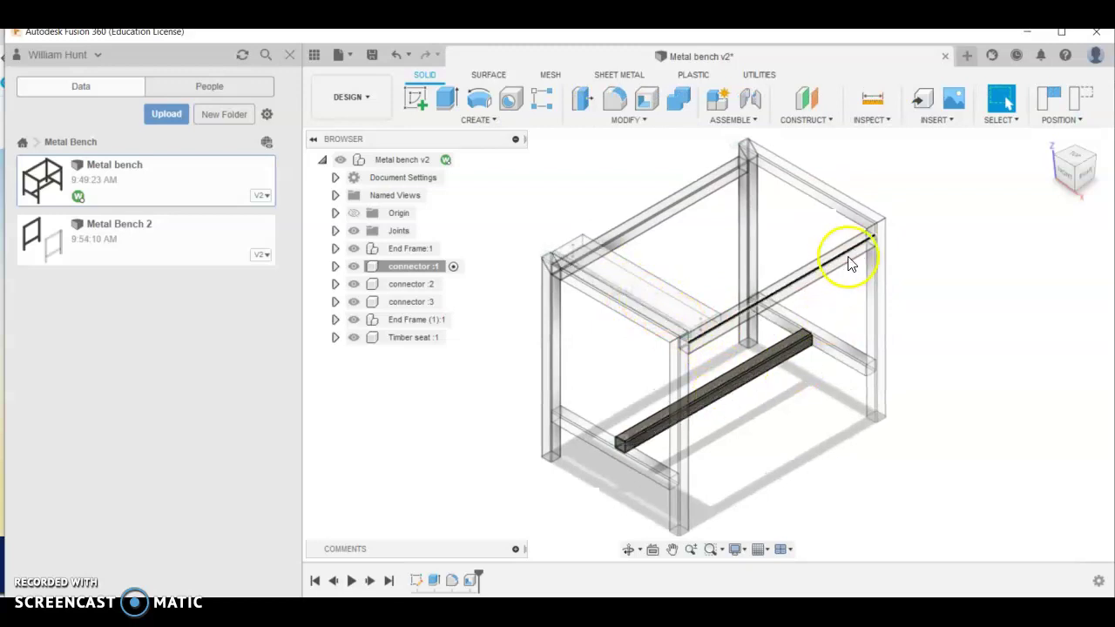
left_click(627, 275)
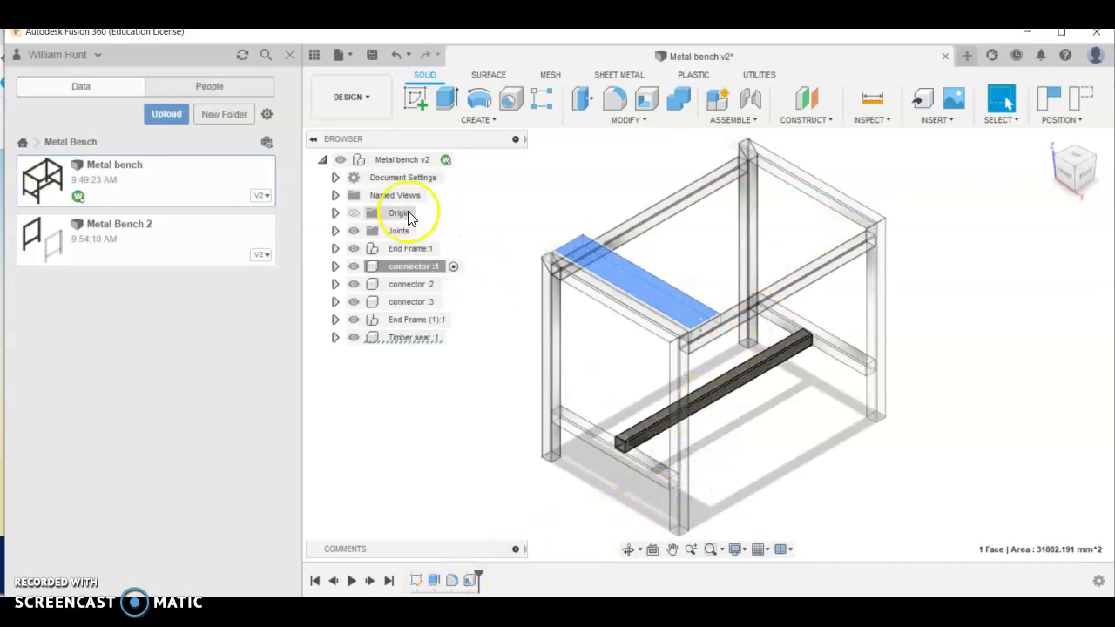
left_click(465, 160)
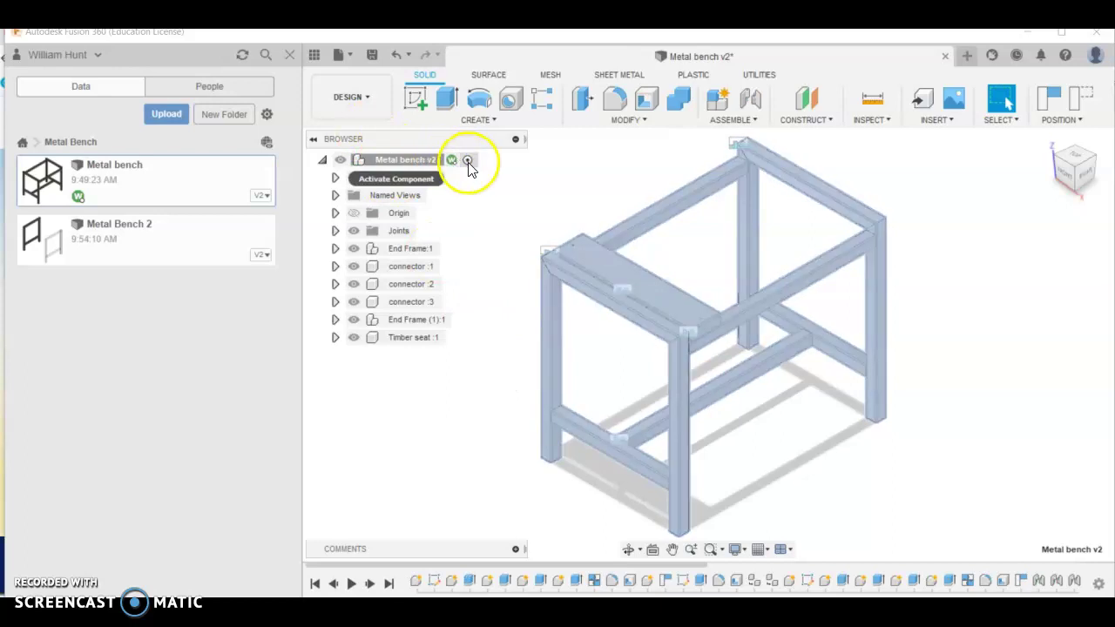
left_click(452, 198)
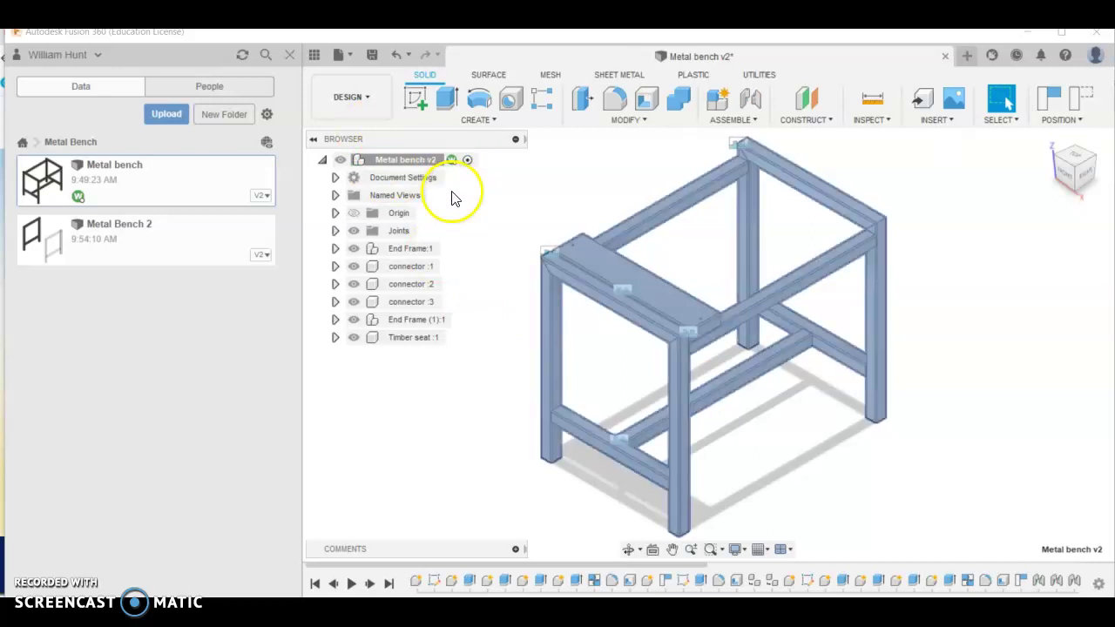
left_click(413, 271)
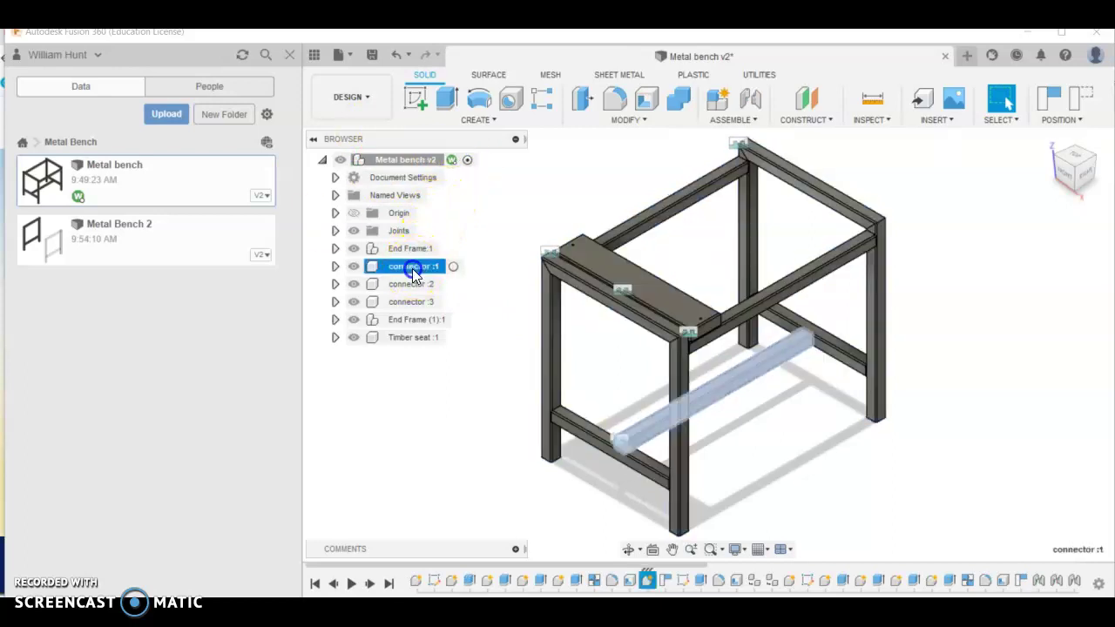
left_click(453, 266)
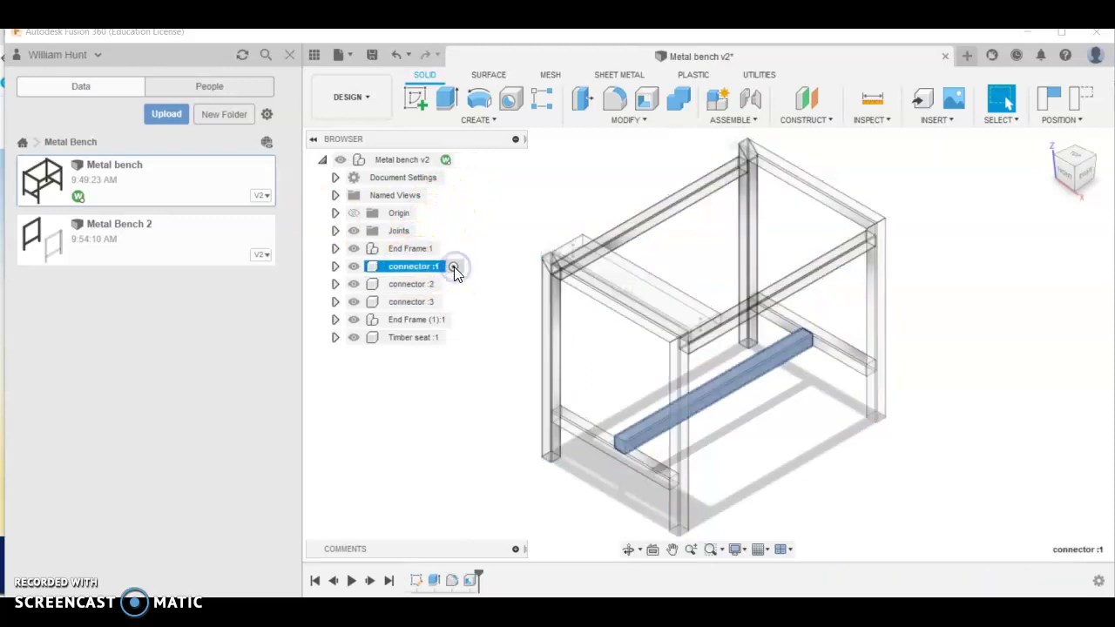
Step: Change the connector's Extrude1 distance from 540 mm to 840 mm
double_click(434, 580)
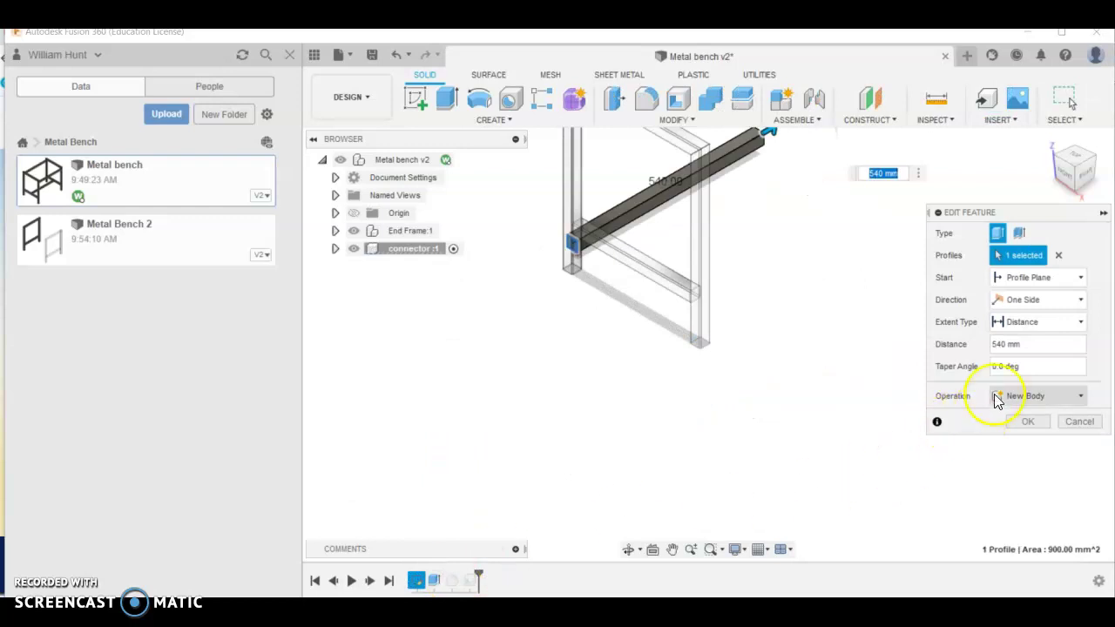
left_click(998, 345)
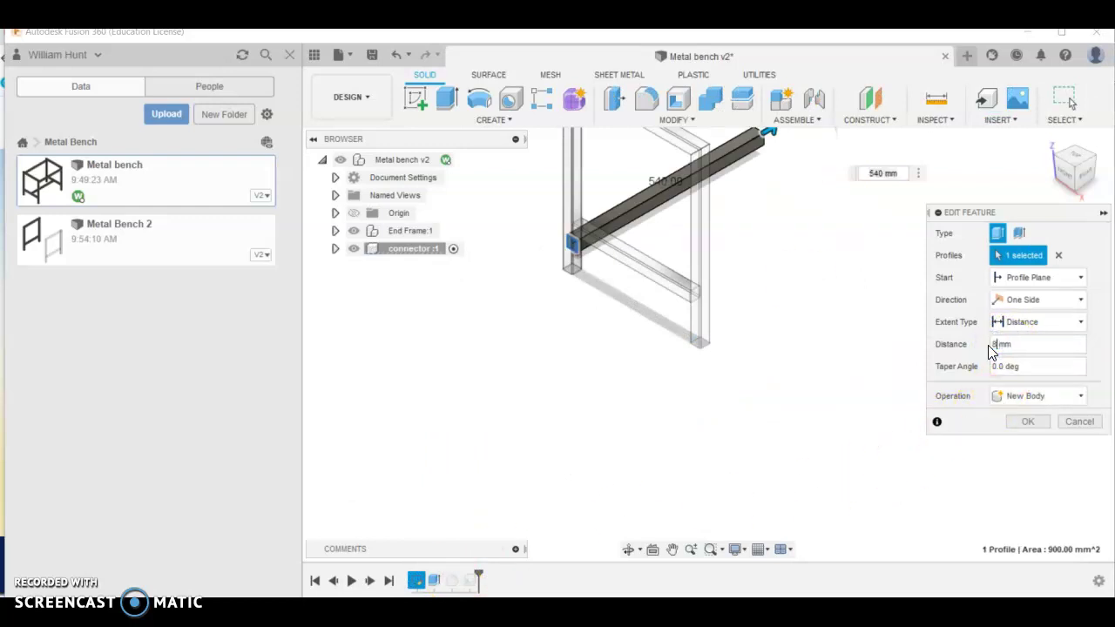
type("840")
key("Return")
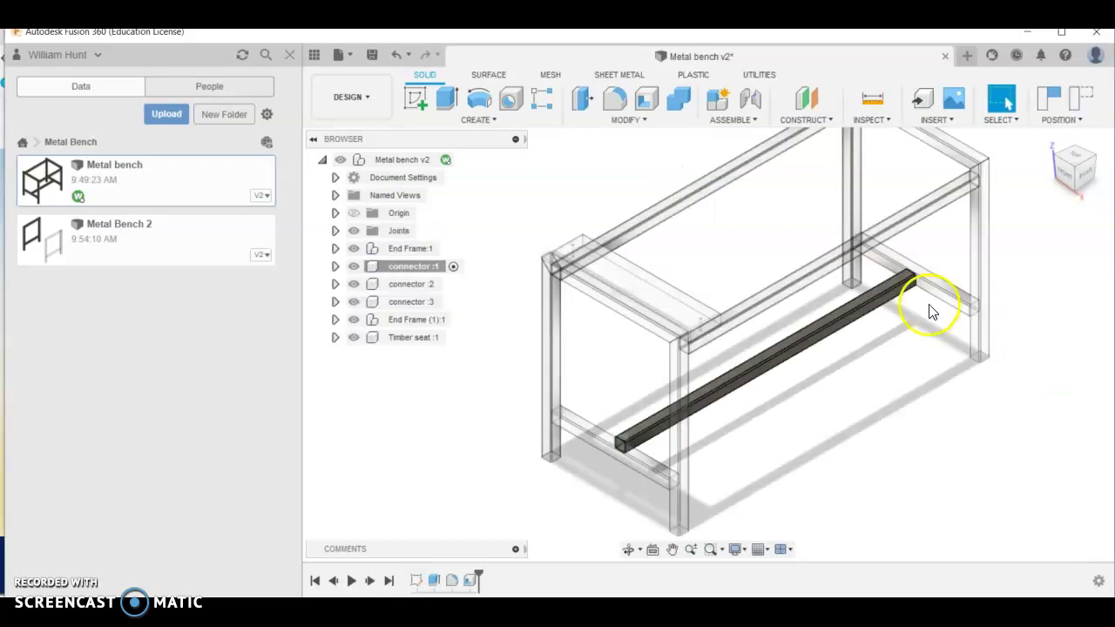
middle_click_drag(932, 333, 1013, 244, "shift")
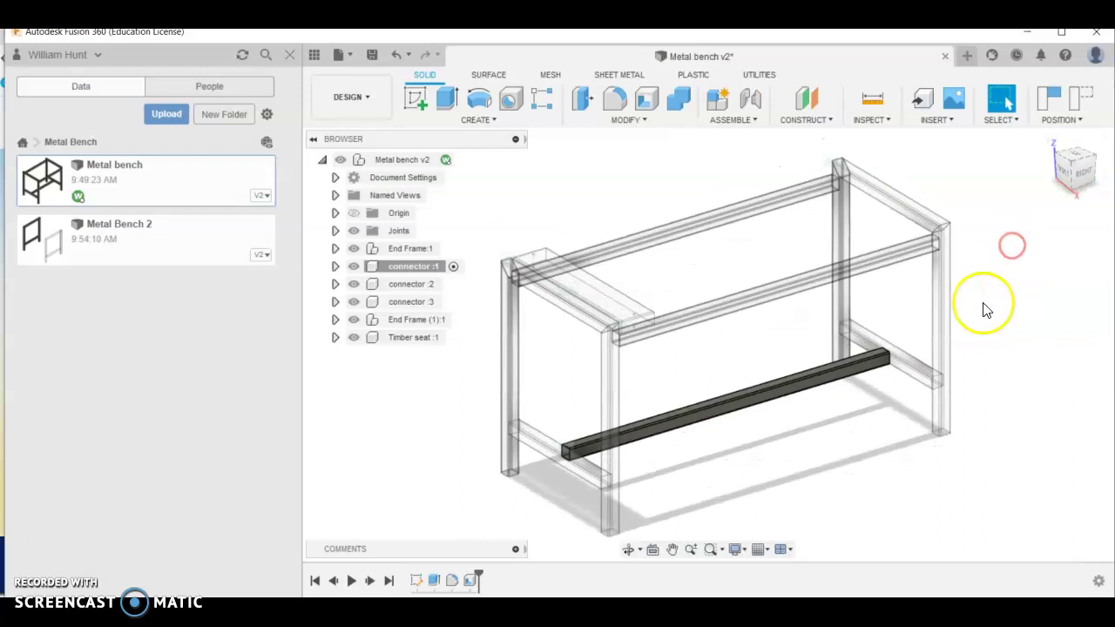
middle_click_drag(881, 453, 737, 281, "shift")
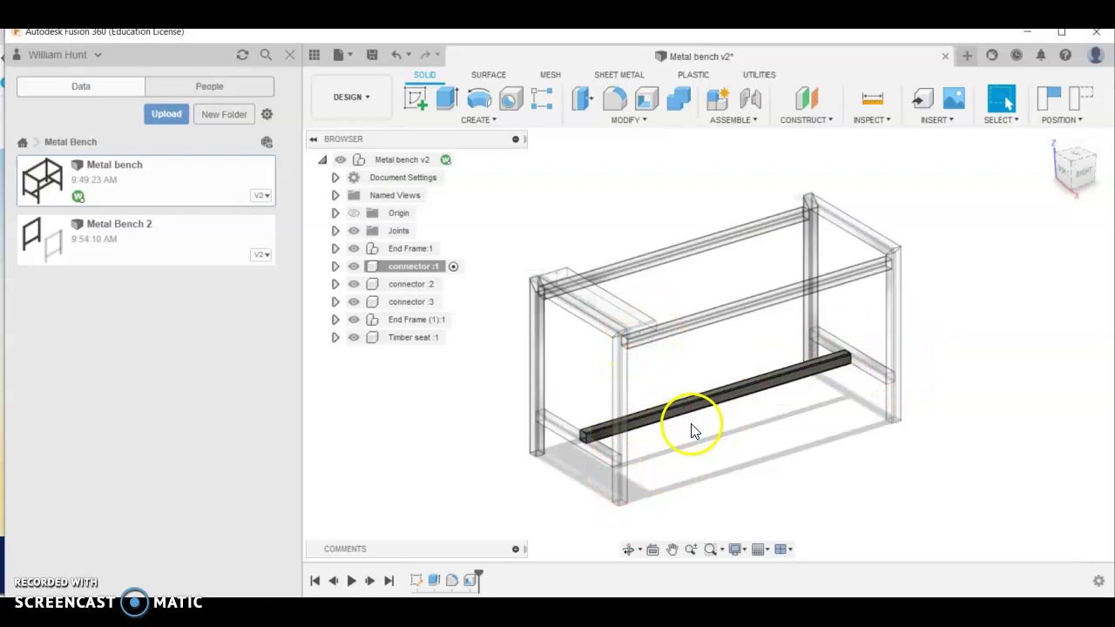
Step: Reactivate the Metal bench v2 assembly and launch Rectangular Pattern from the Create menu
left_click(629, 319)
left_click(462, 160)
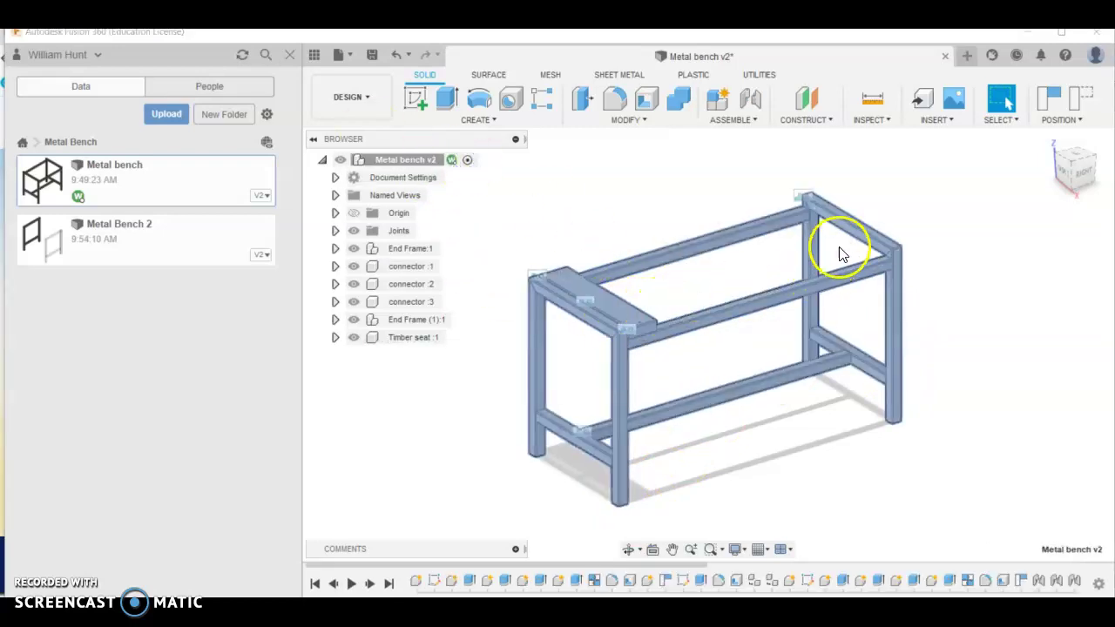
middle_click_drag(796, 316, 779, 334, "shift")
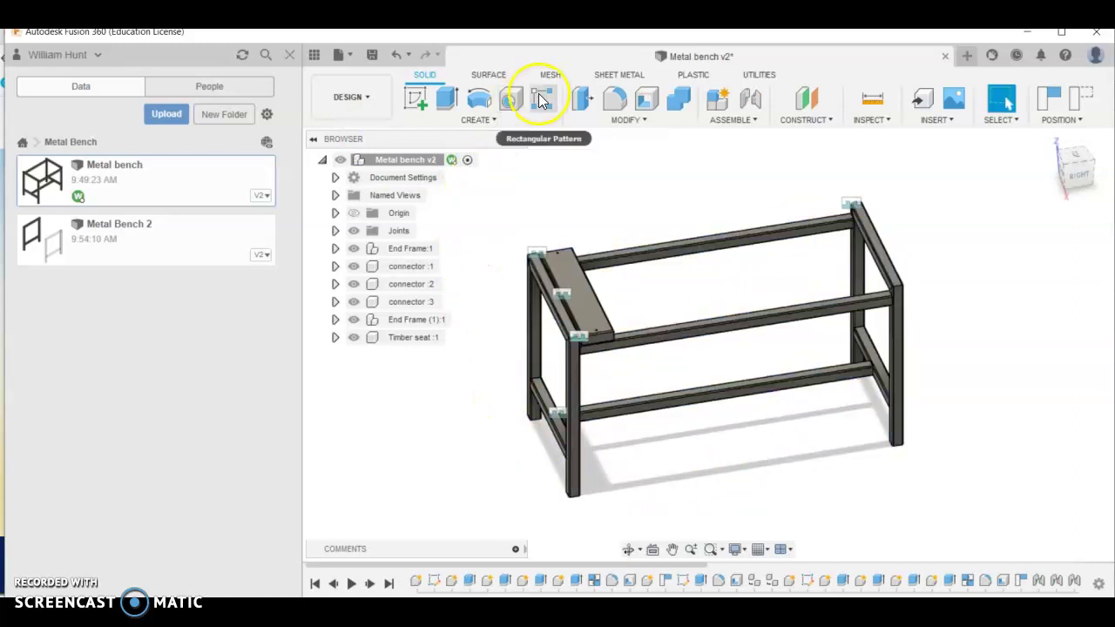
left_click(514, 125)
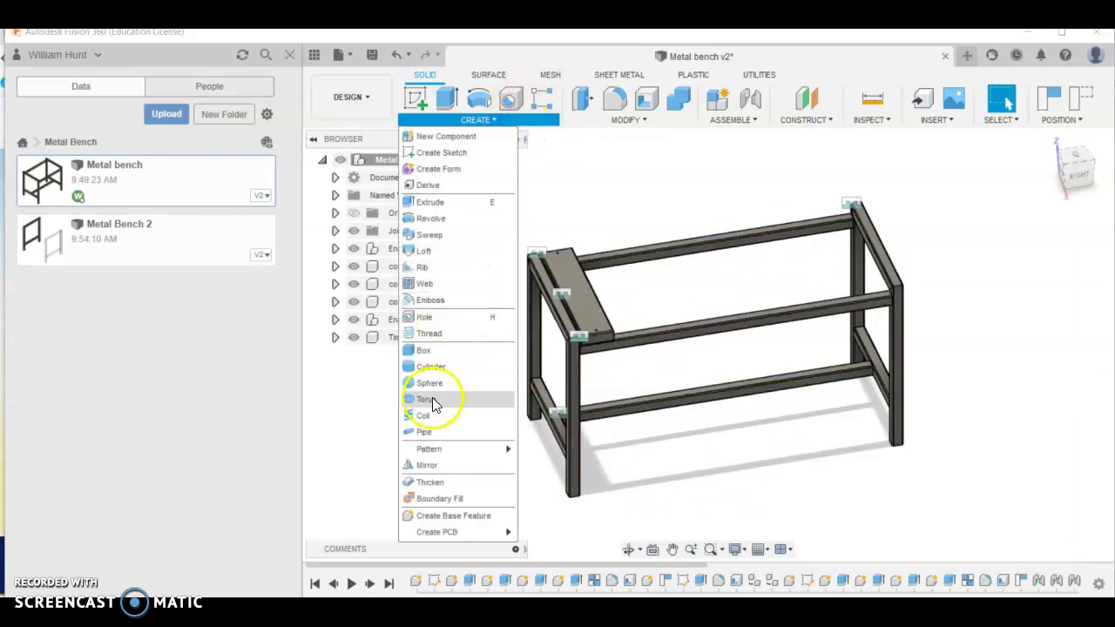
mouse_move(429, 455)
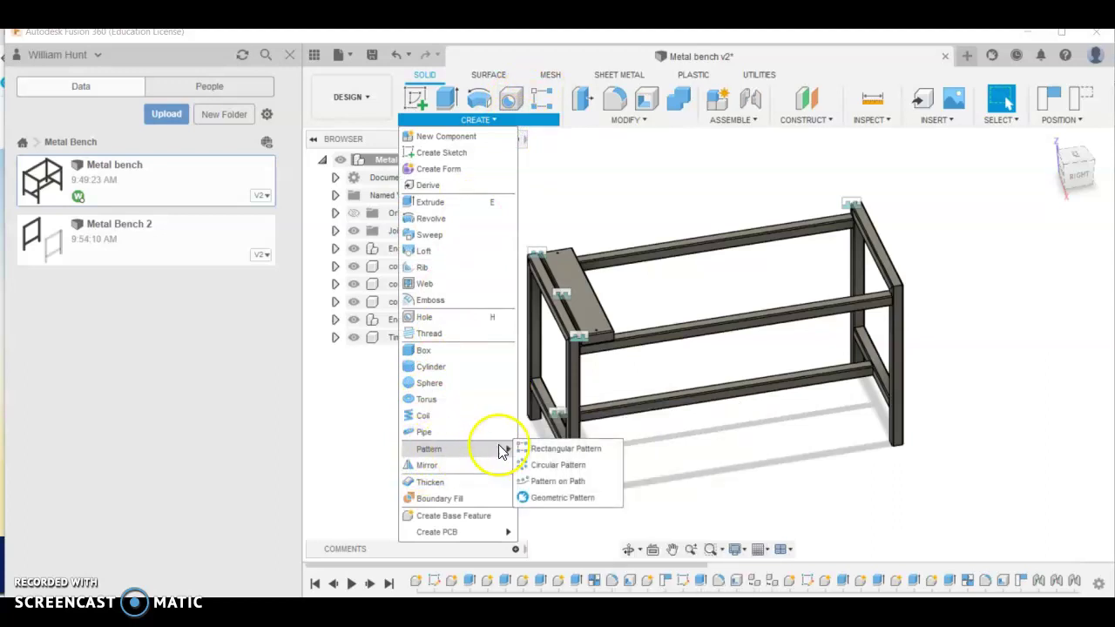
left_click(550, 450)
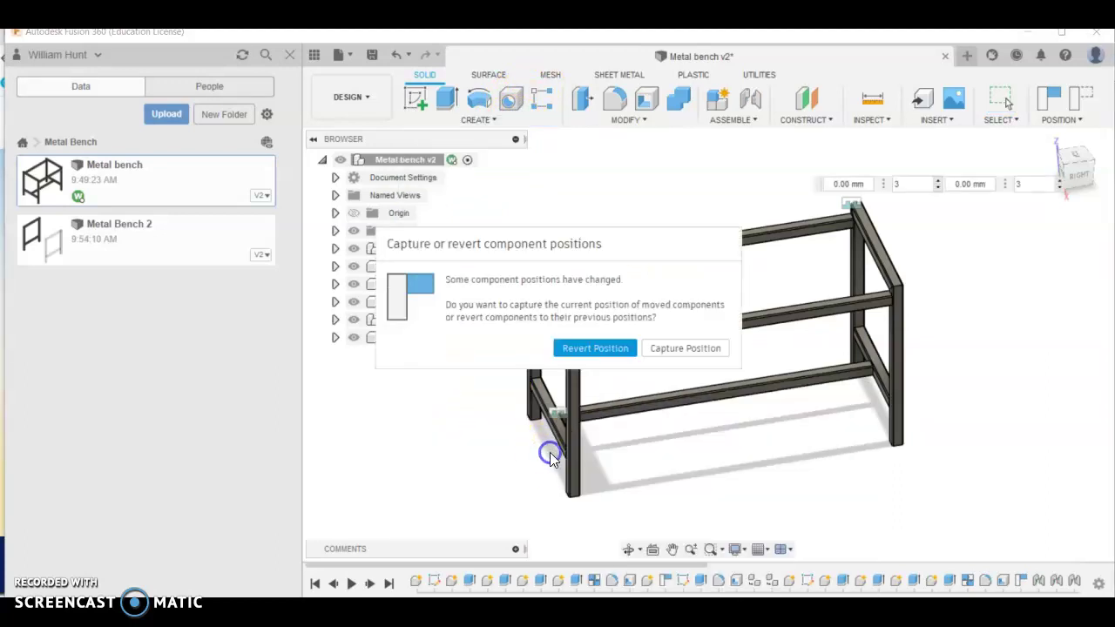
Step: Keep moved components in place, then set up a component pattern of the Timber seat along the back top rail
left_click(688, 352)
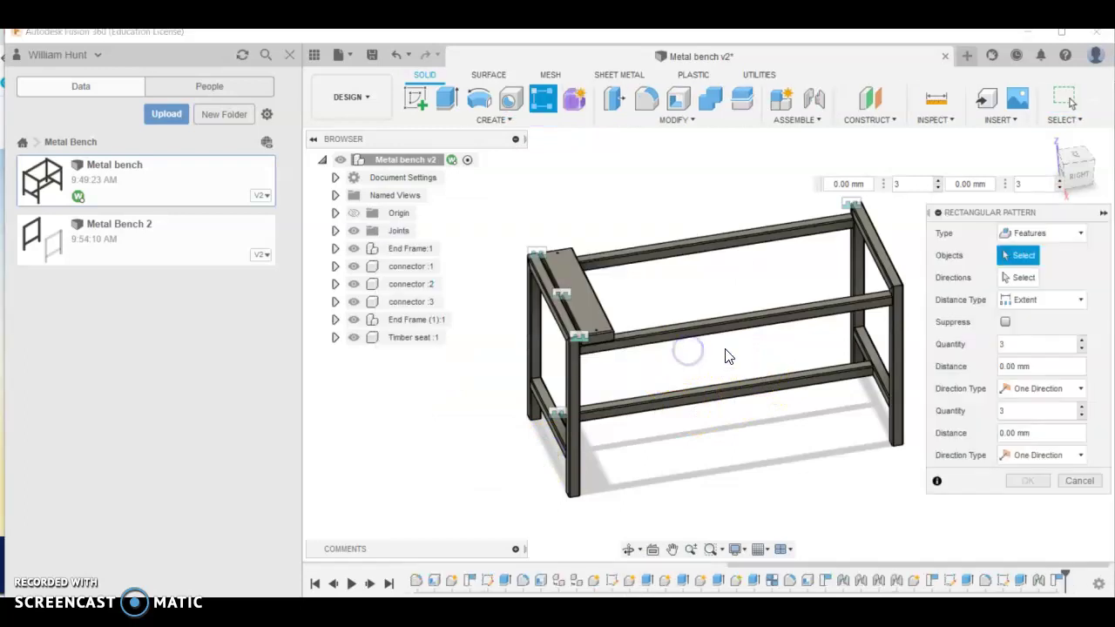
left_click(1048, 244)
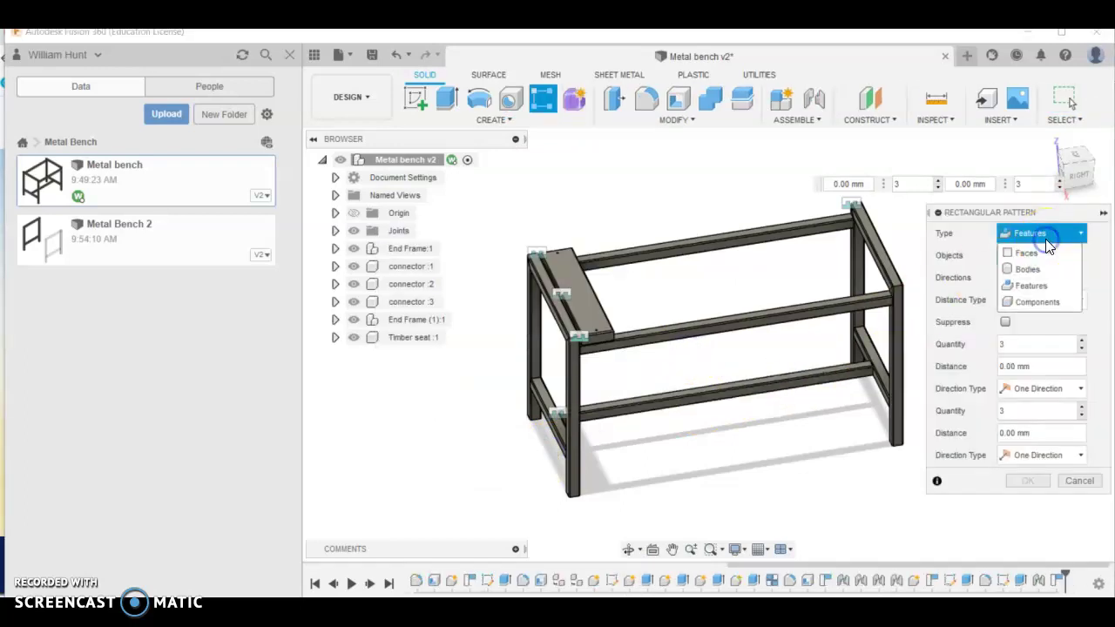
left_click(1038, 304)
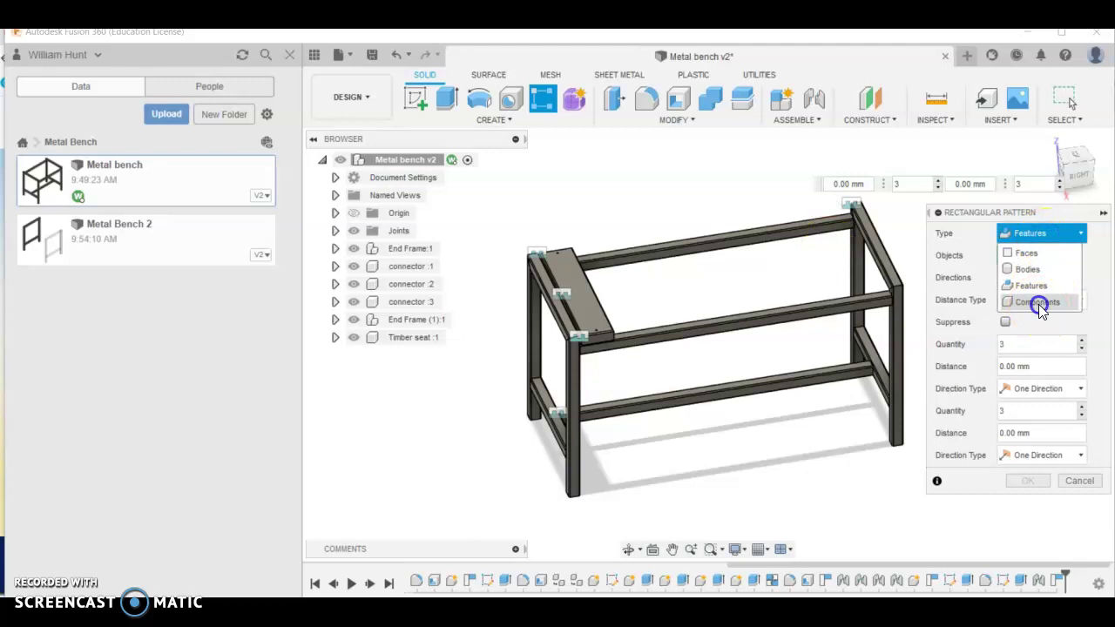
left_click(582, 302)
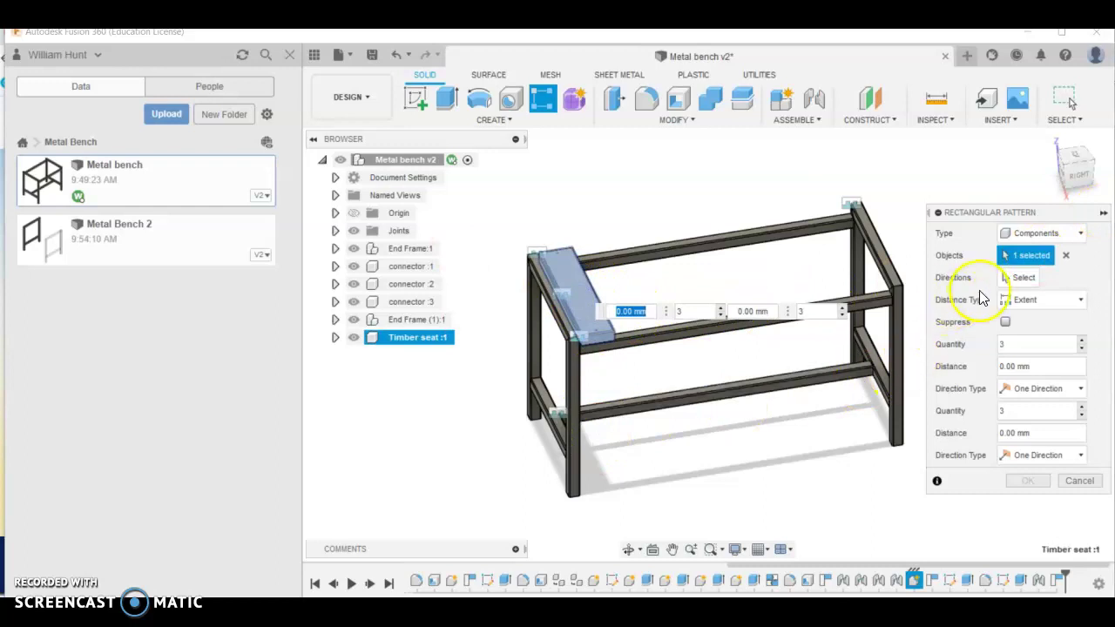
left_click(1018, 278)
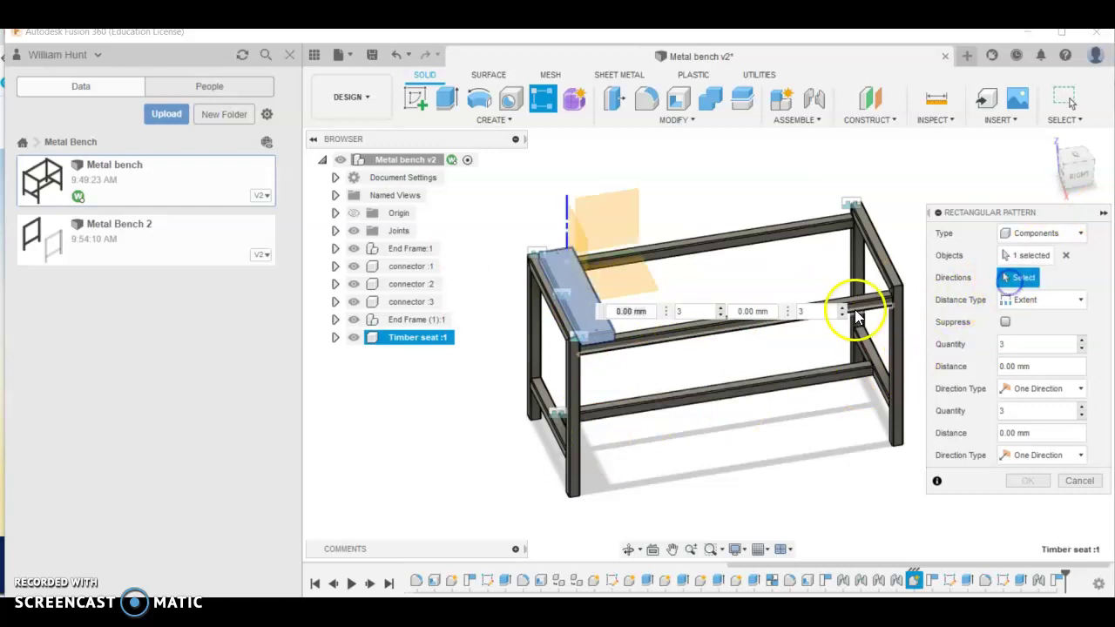
left_click(804, 233)
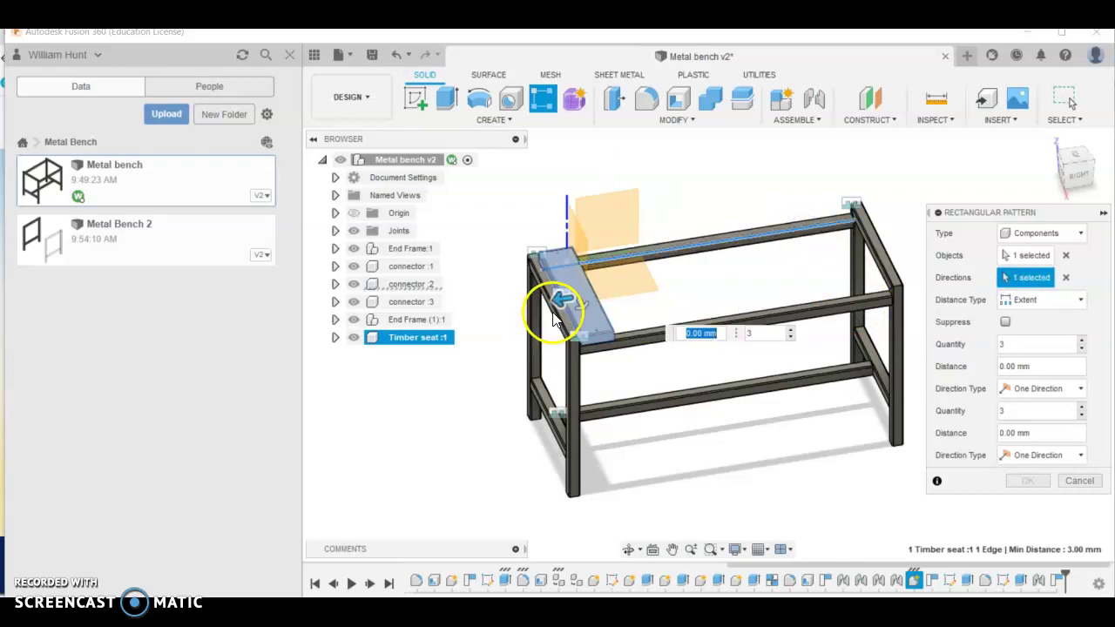
left_click(742, 332)
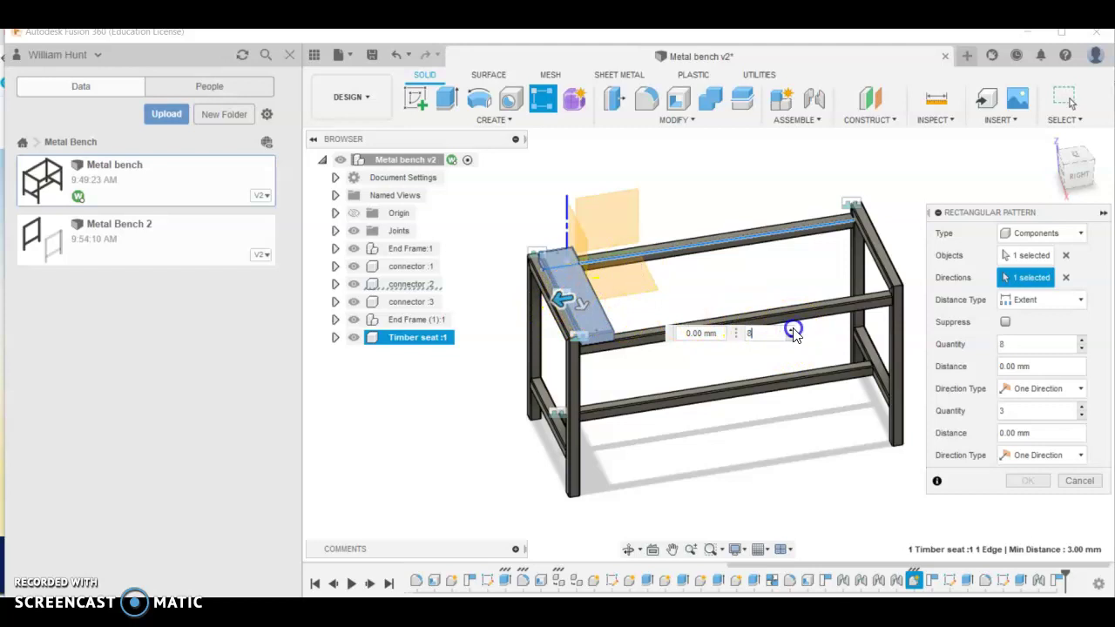
Step: Spread the seat planks along the rail to a -740 mm pattern distance
left_click_drag(565, 301, 842, 251)
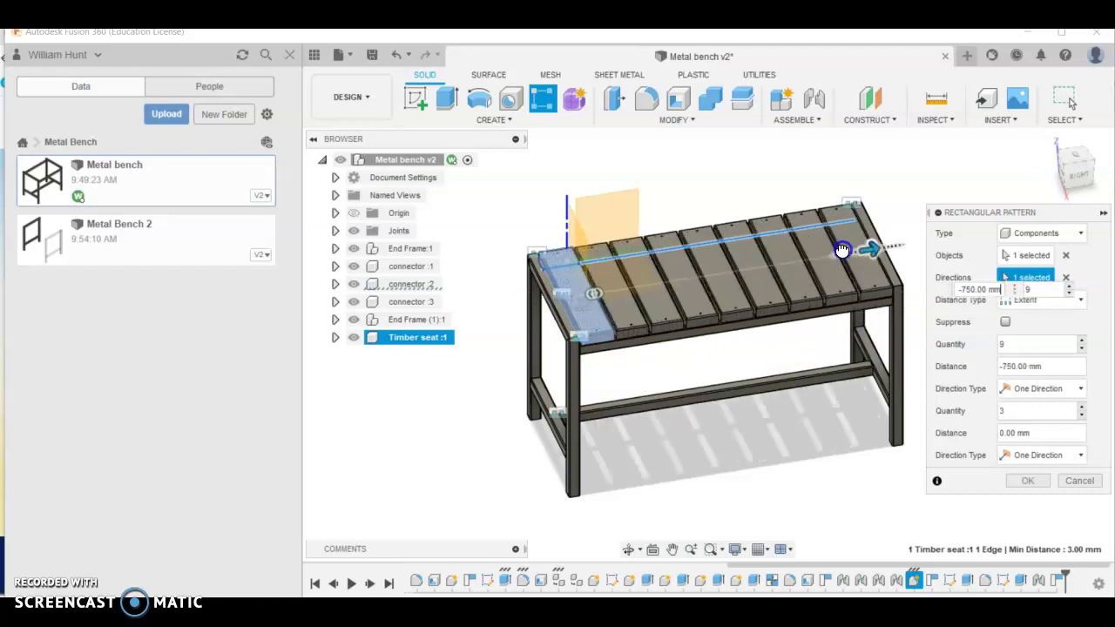
scroll(898, 311, "up", 10)
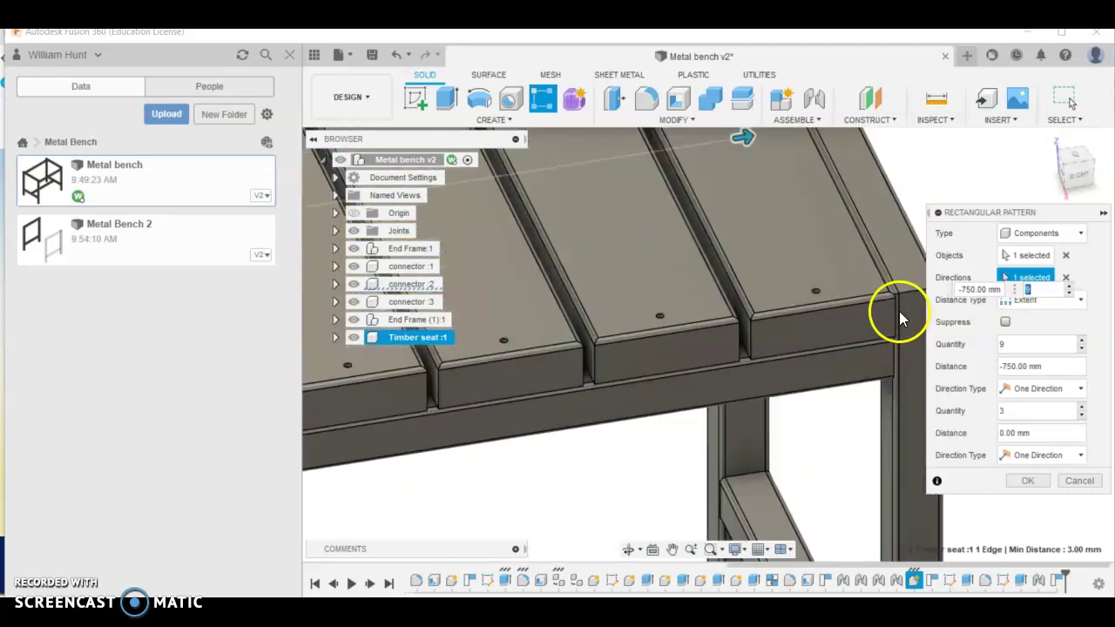
middle_click_drag(899, 311, 792, 232)
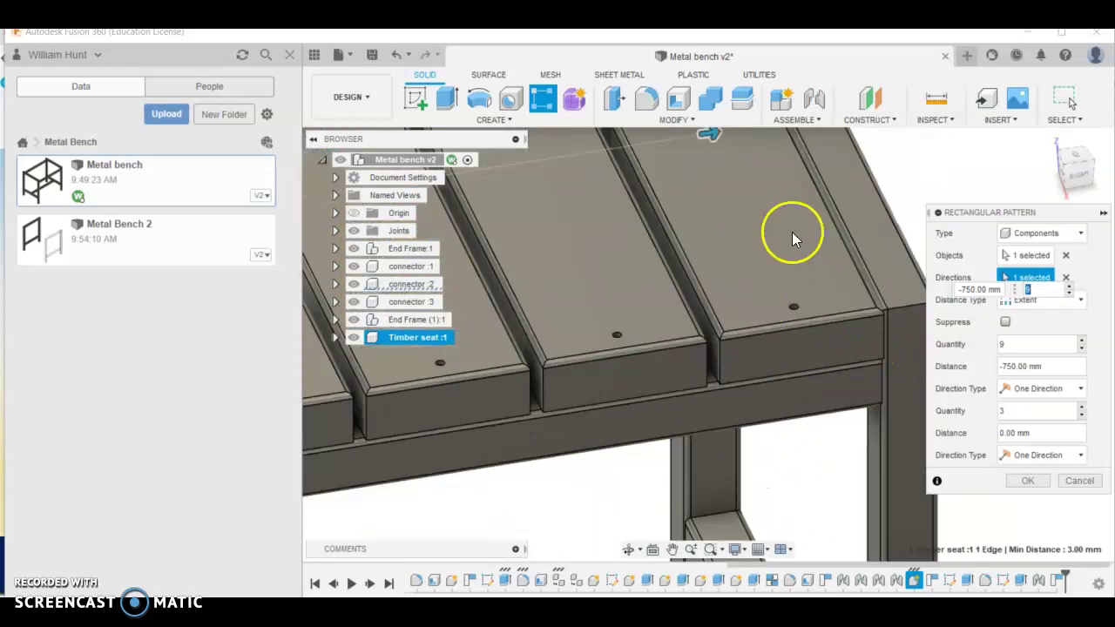
left_click_drag(704, 136, 699, 137)
left_click(794, 176)
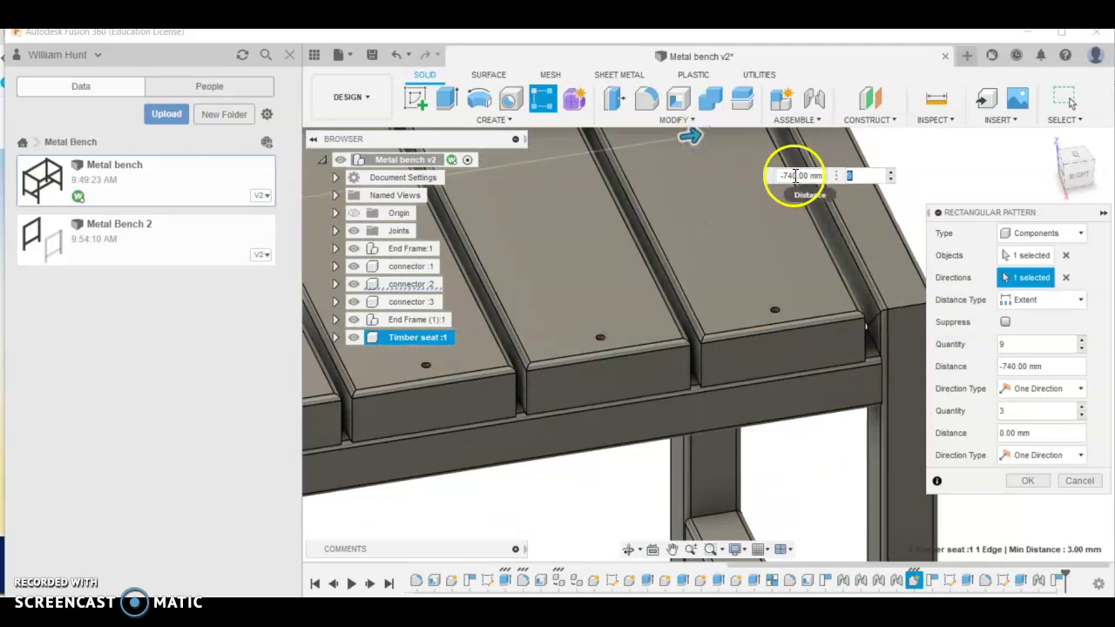
scroll(735, 296, "down", 5)
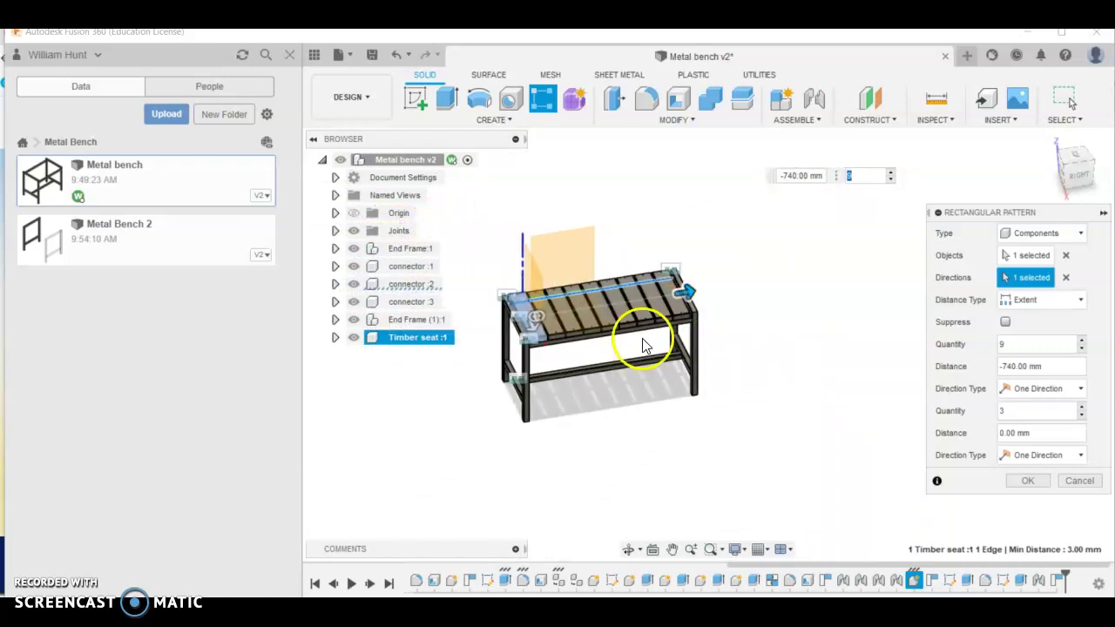
scroll(481, 284, "up", 5)
middle_click_drag(481, 284, 542, 277)
scroll(544, 285, "down", 5)
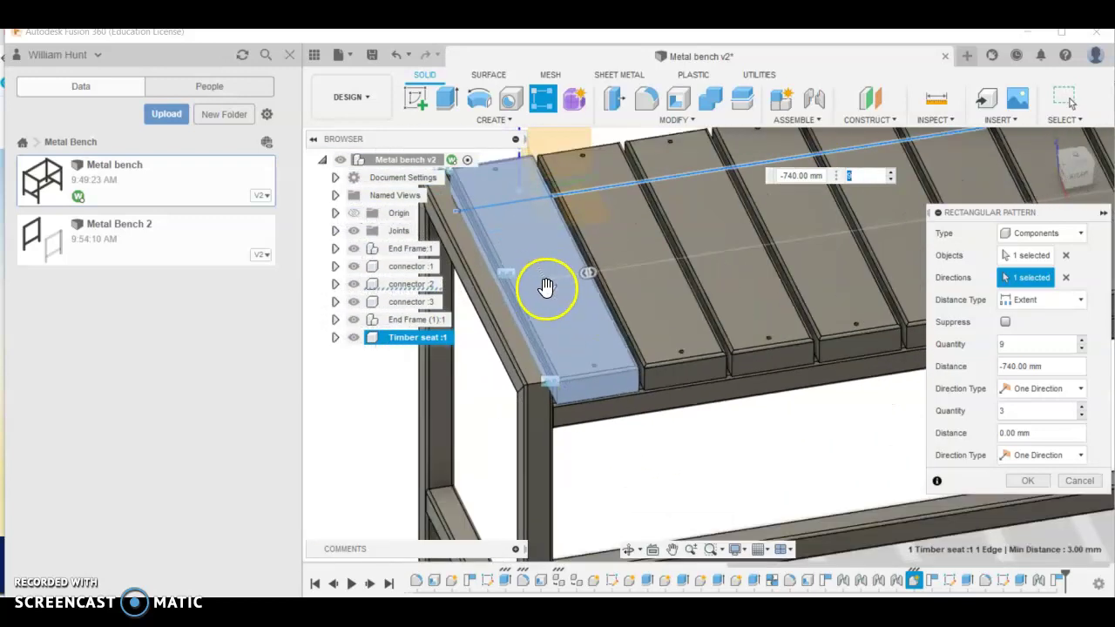
scroll(775, 274, "up", 5)
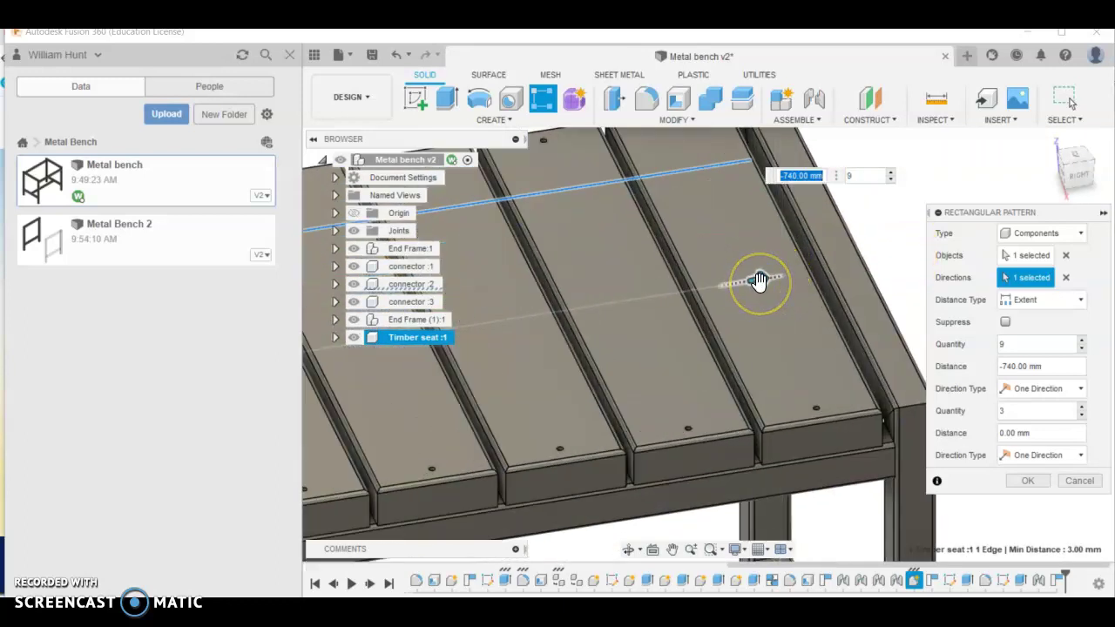
Step: Set the pattern quantity to 9 planks and centre the whole bench in view
key("Tab")
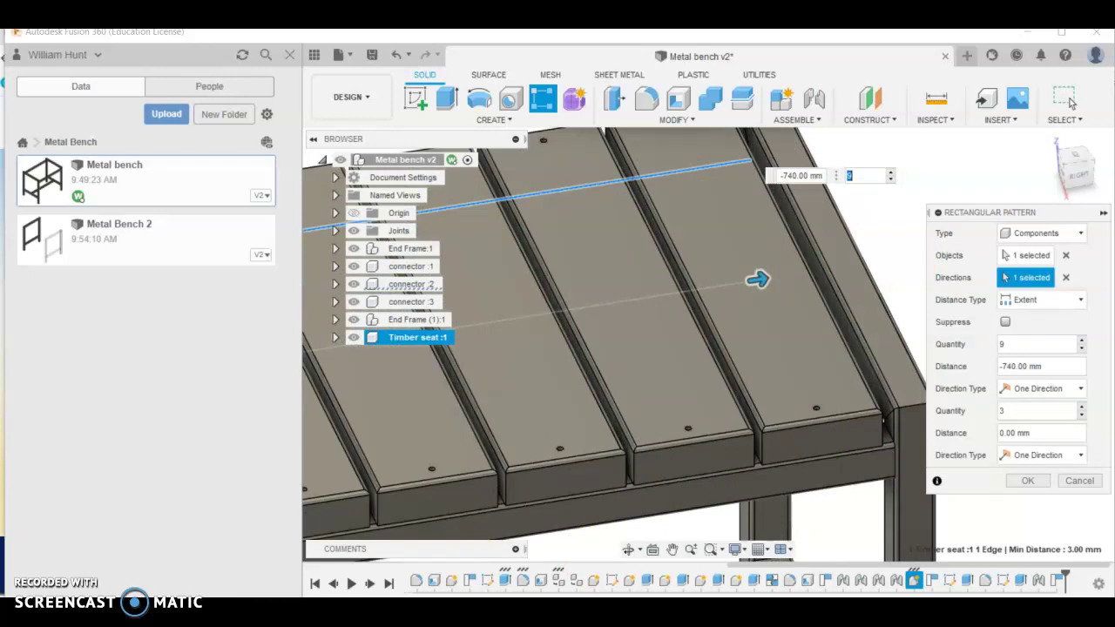
scroll(791, 309, "down", 2)
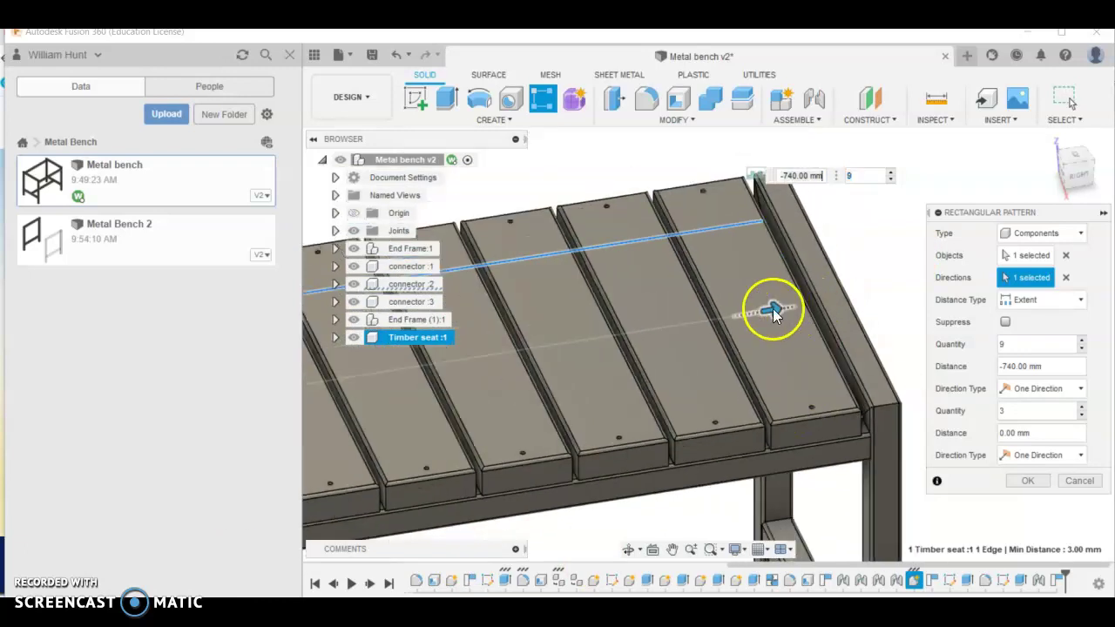
scroll(674, 359, "down", 3)
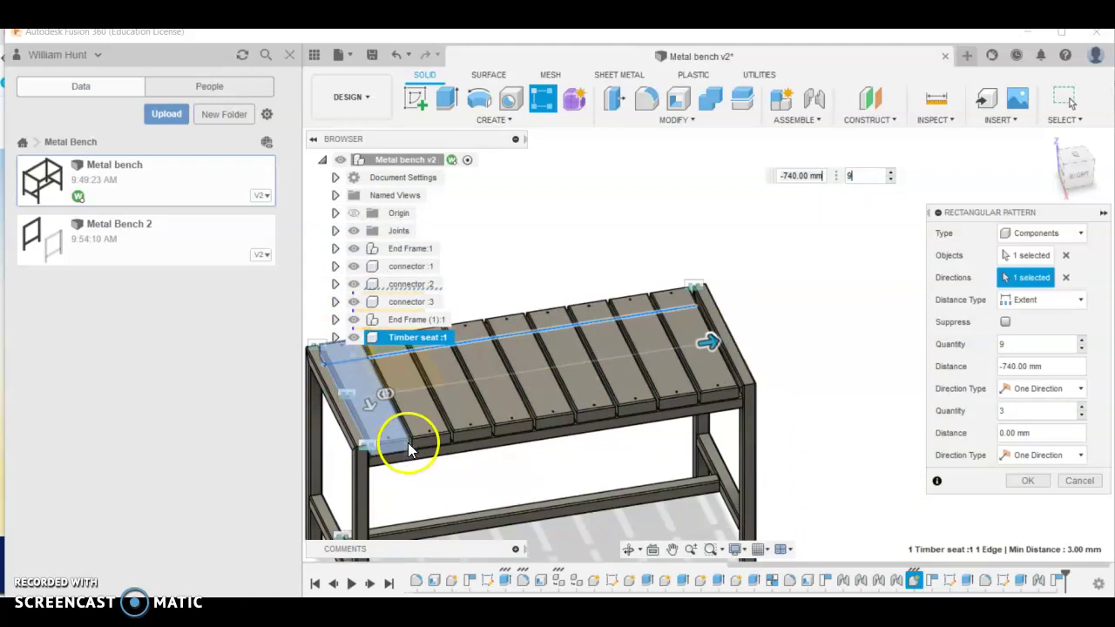
scroll(747, 396, "up", 3)
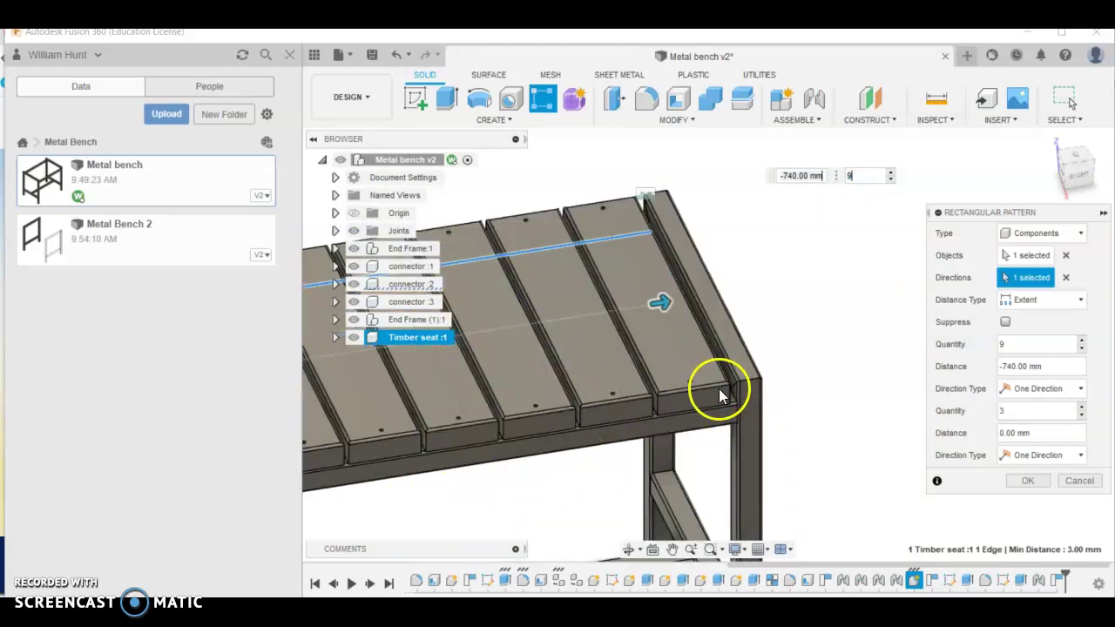
scroll(721, 404, "down", 3)
scroll(311, 465, "down", 2)
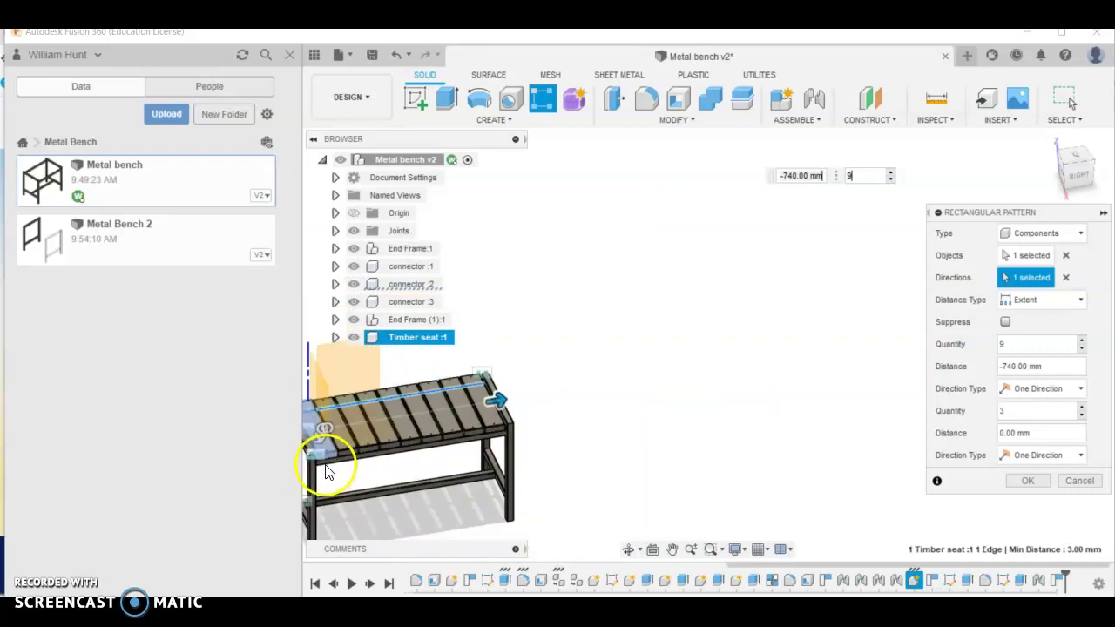
middle_click_drag(327, 462, 636, 473)
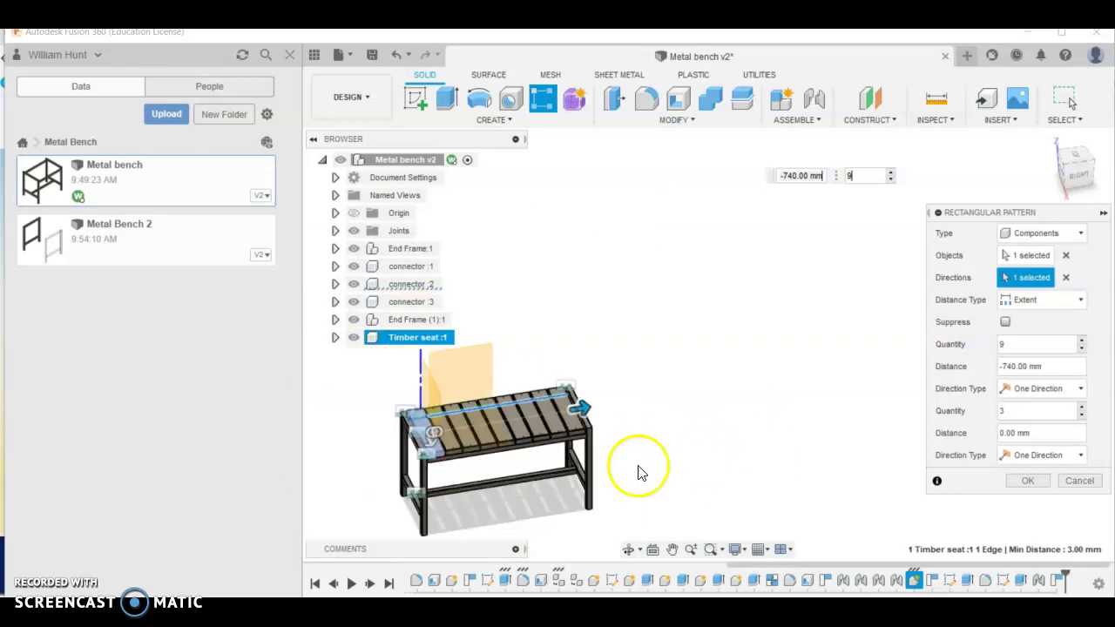
scroll(418, 440, "up", 3)
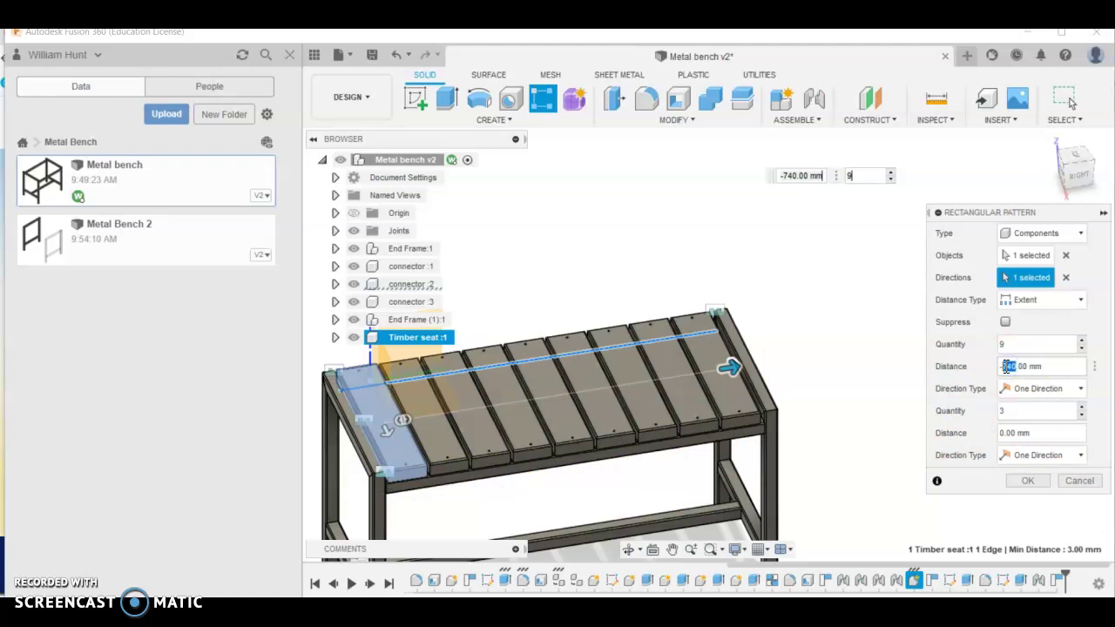
Step: Change the pattern distance to -840 mm - 97 mm and commit the nine-plank seat pattern
type("8")
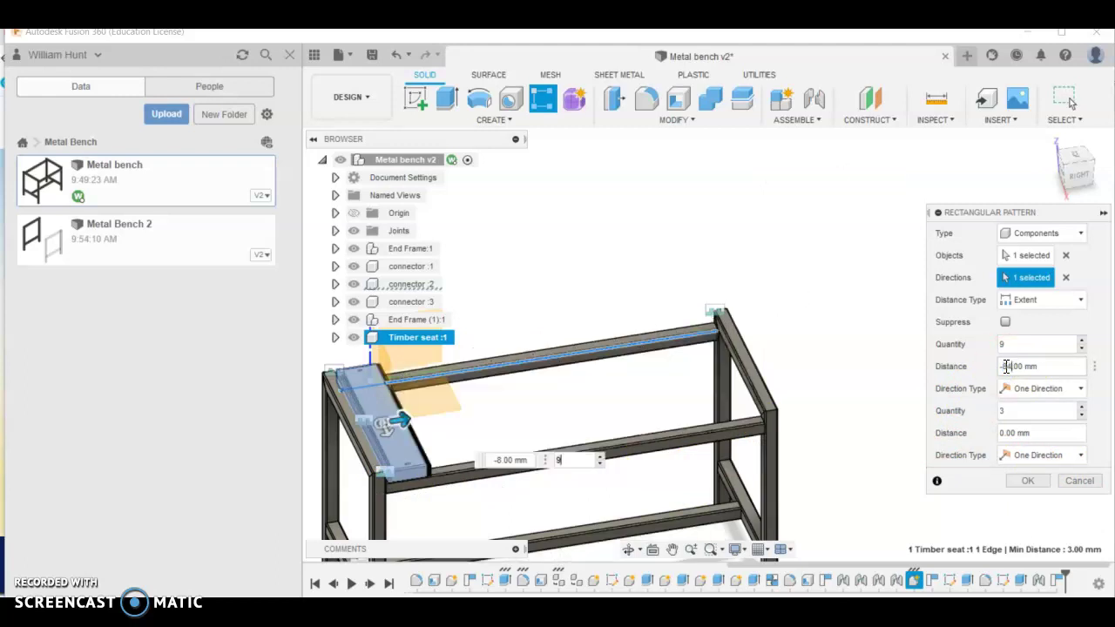
type("40-97")
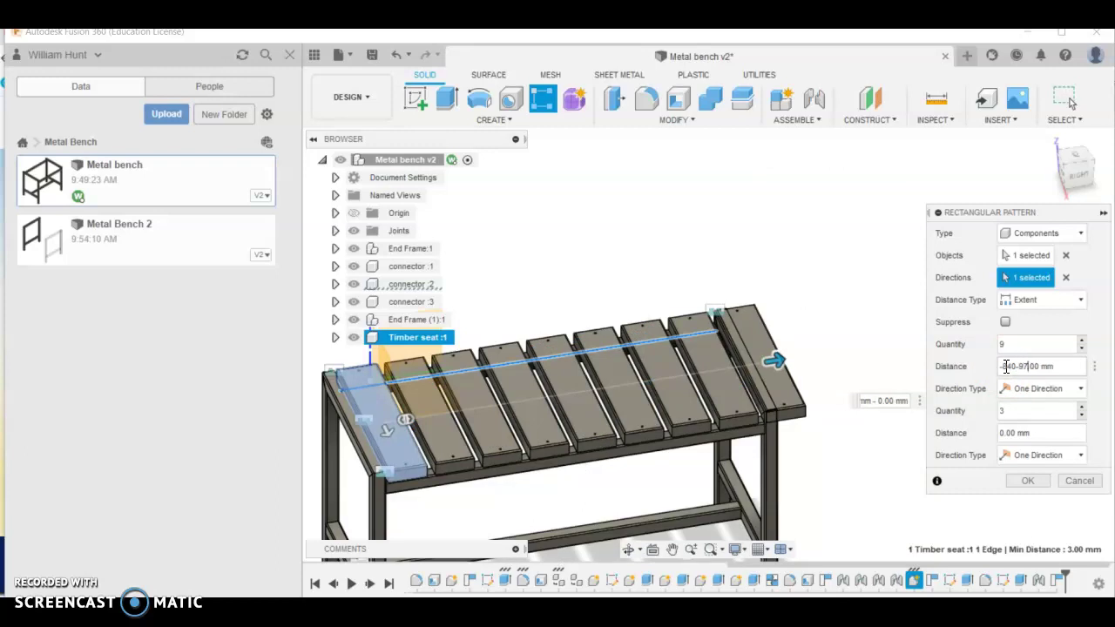
left_click(1085, 462)
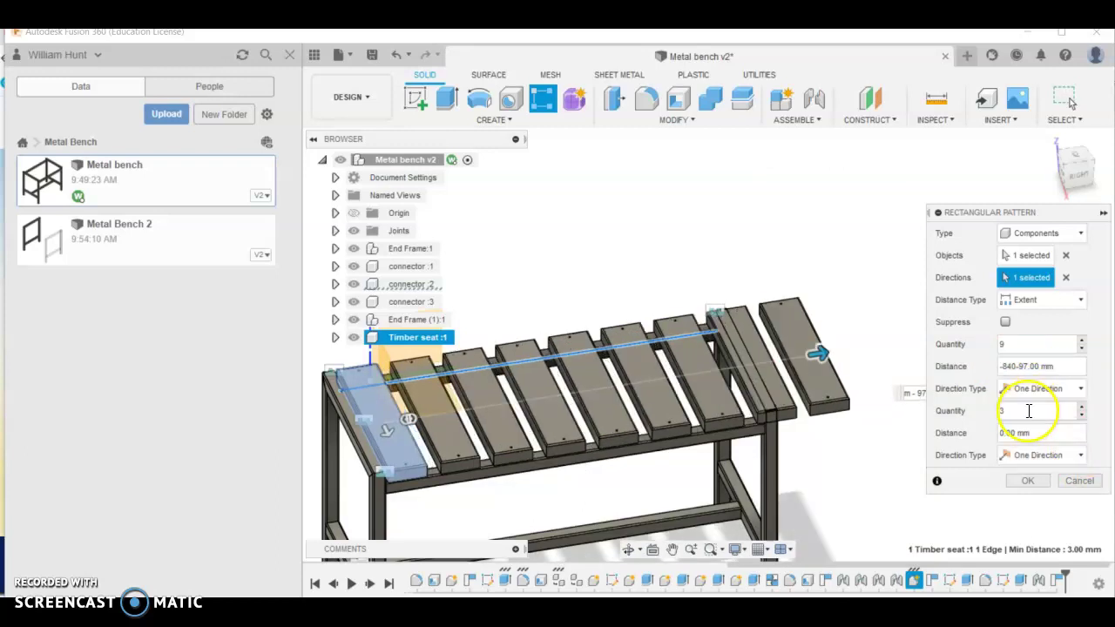
left_click(1028, 481)
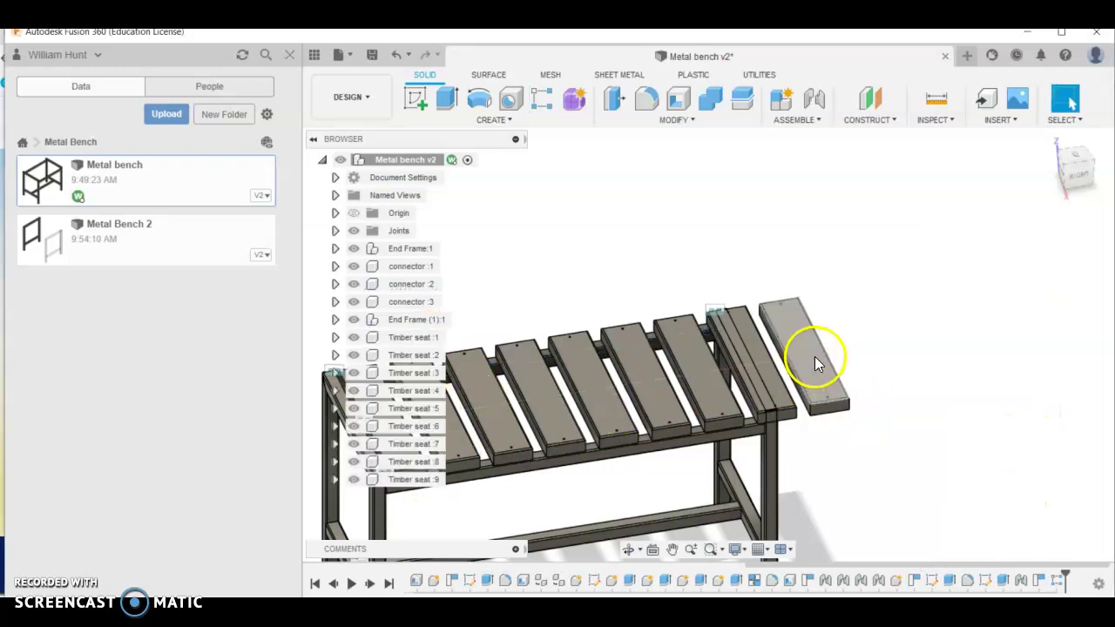
Step: Edit the seat pattern's distance down to -745 mm so all nine planks fit within the frame
double_click(1062, 581)
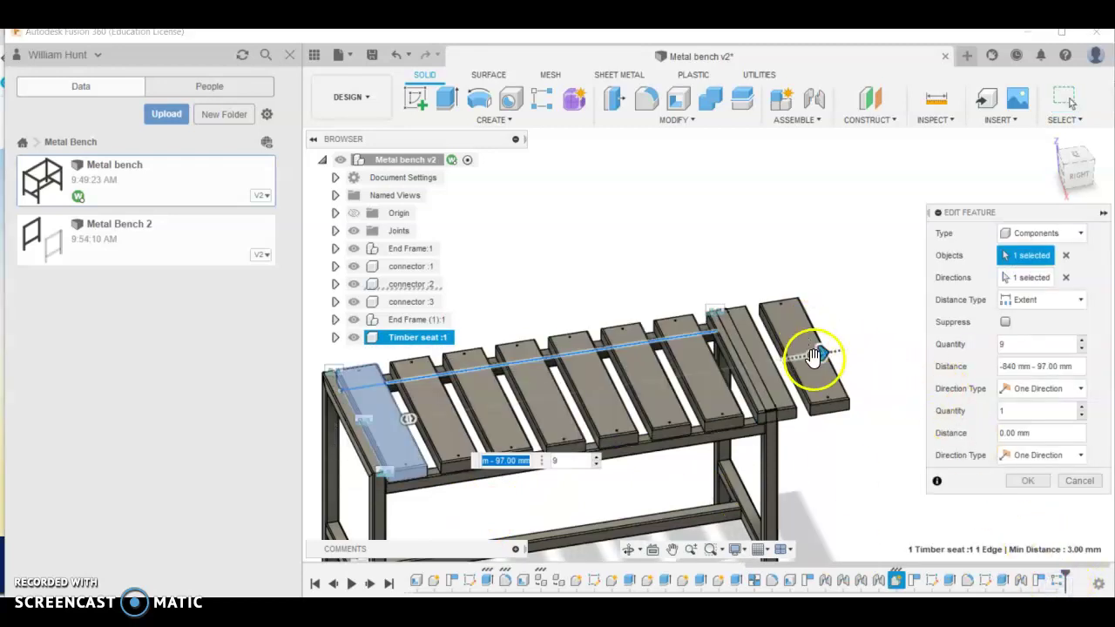
left_click_drag(813, 356, 731, 365)
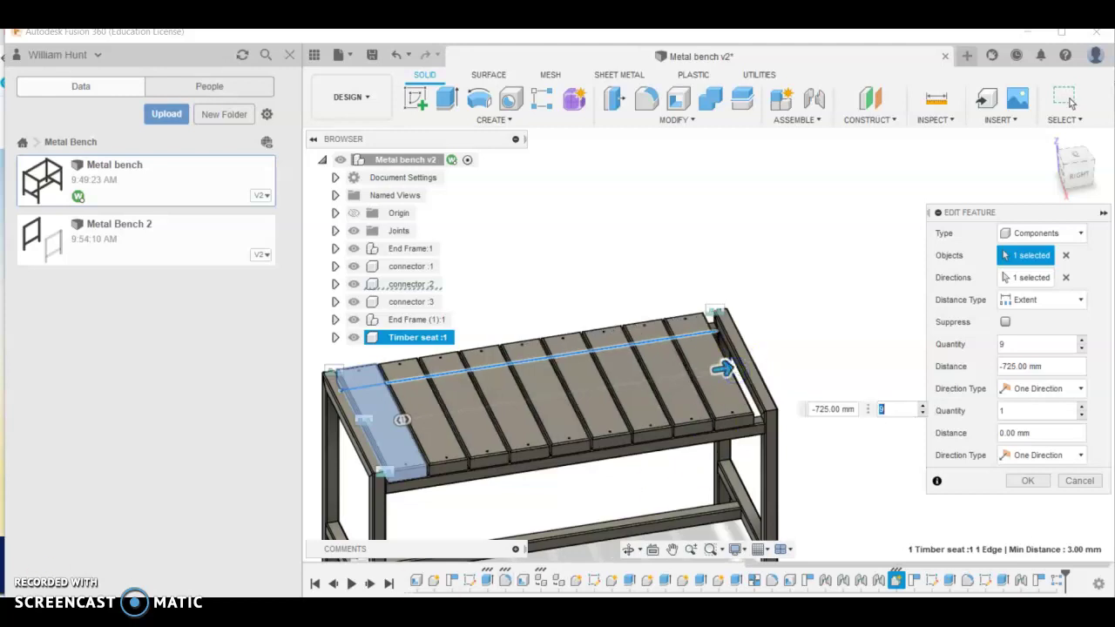
scroll(721, 368, "up", 2)
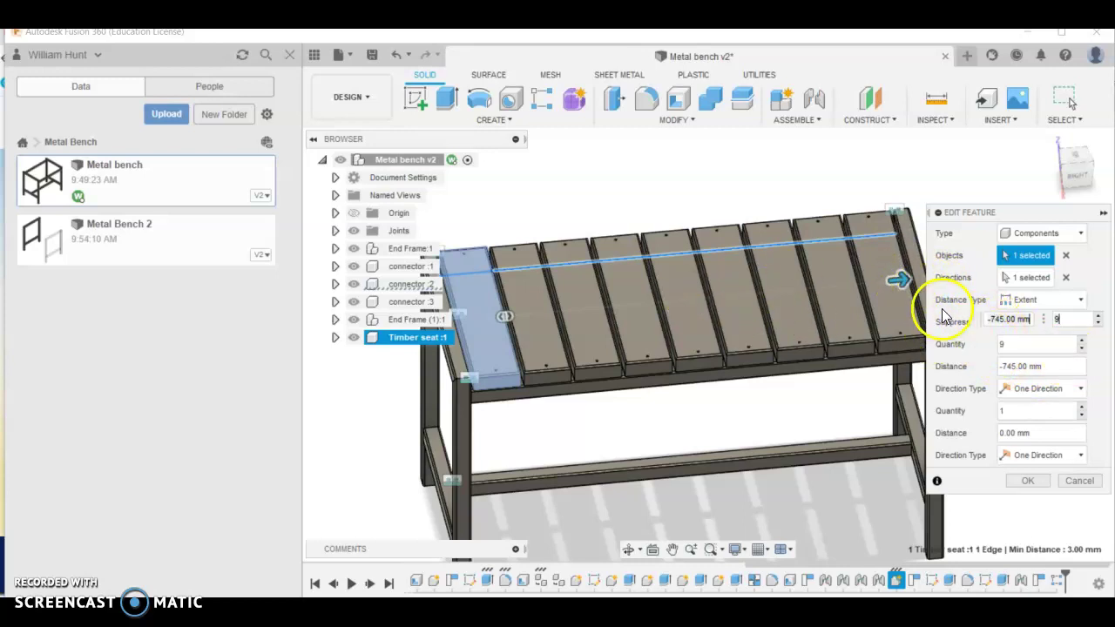
mouse_move(897, 279)
left_mouse_down()
mouse_move(908, 285)
mouse_move(897, 279)
left_mouse_up()
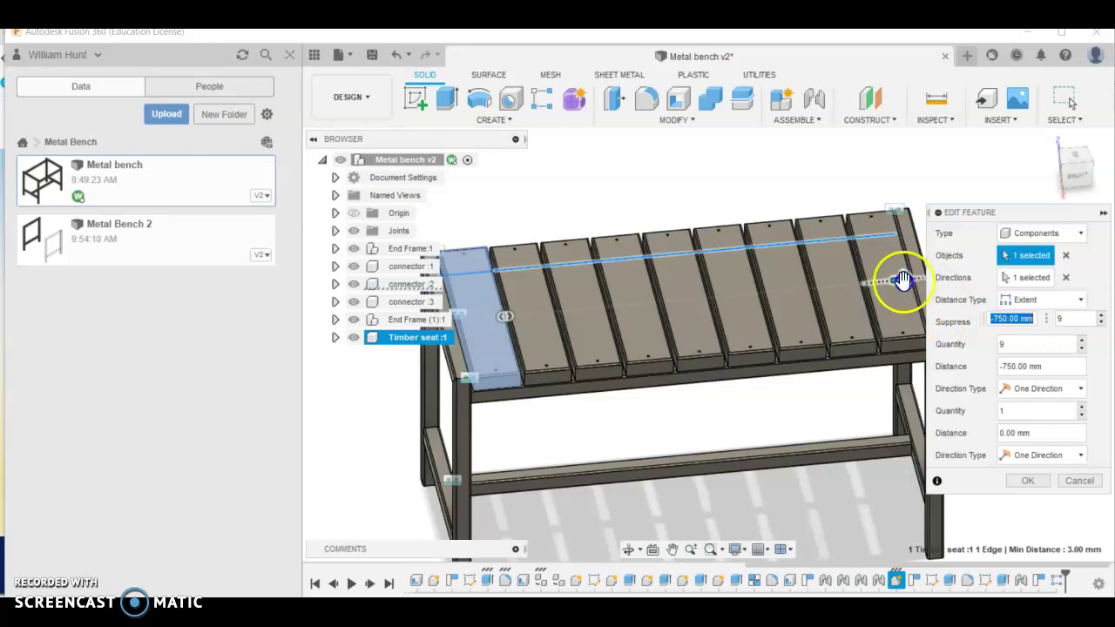
left_click(1002, 319)
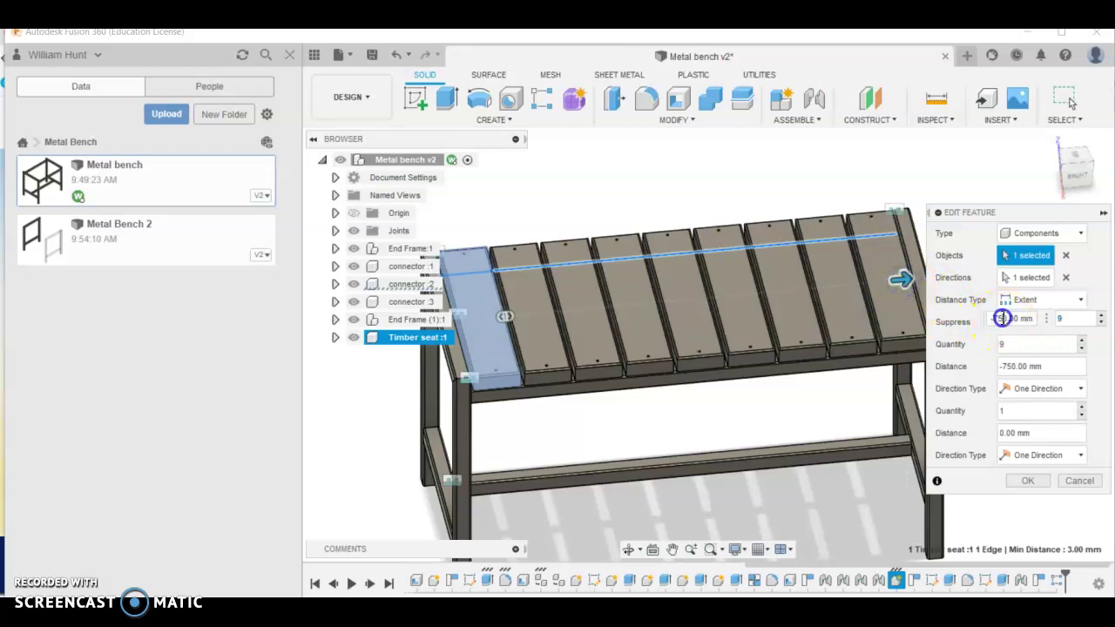
type("4")
key("Return")
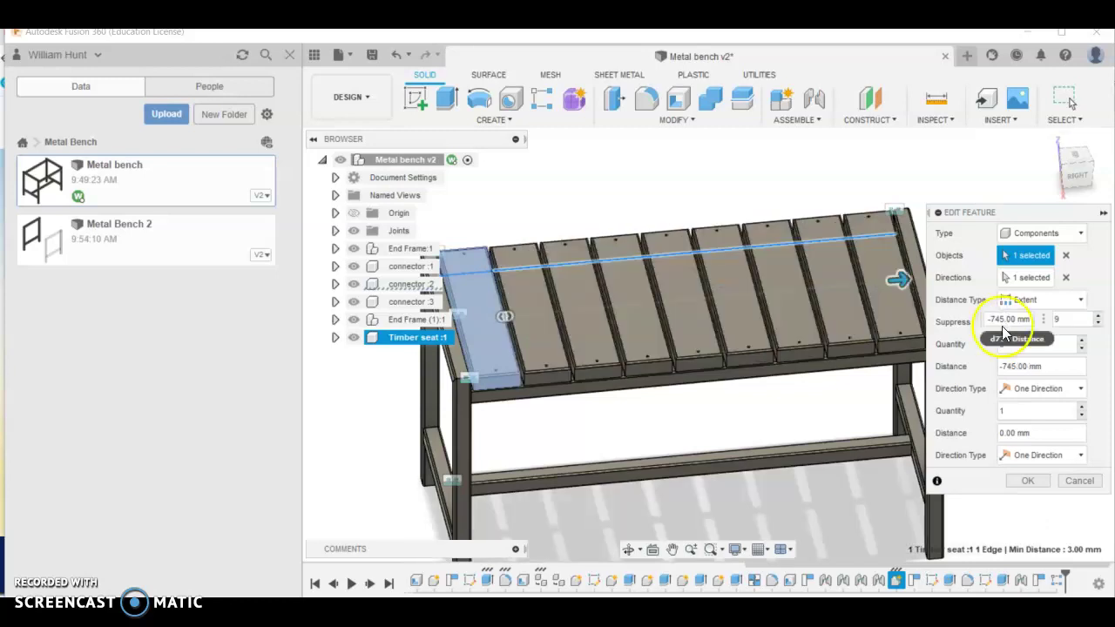
left_click(1028, 479)
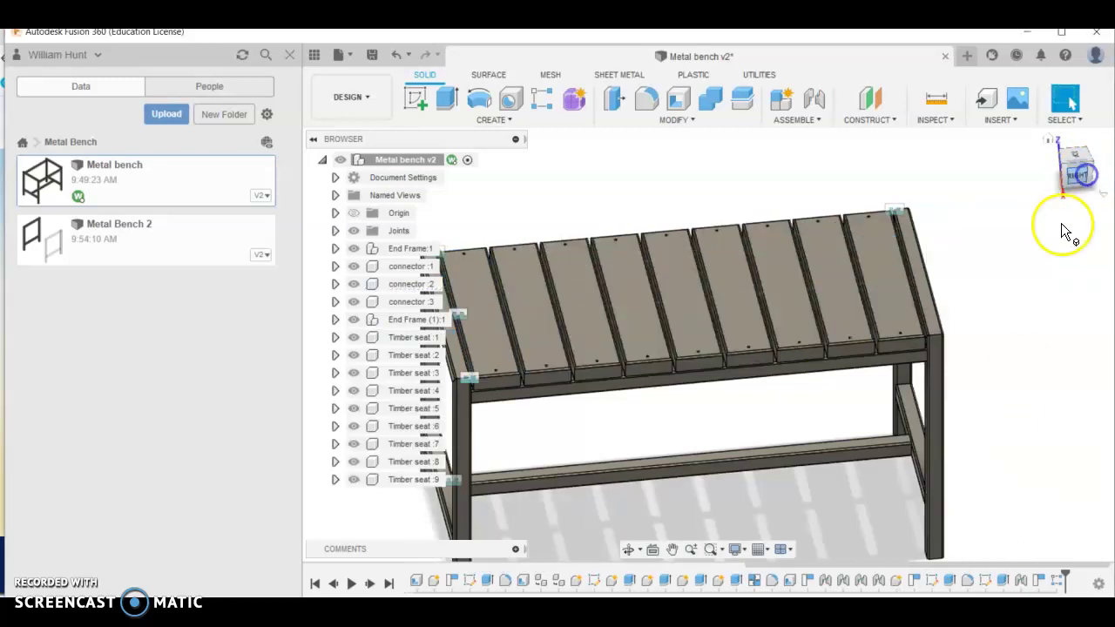
Step: From the right view, measure the end plank-to-frame corner gap as 5.00 mm, then close the measurement
left_click(1071, 184)
scroll(906, 252, "up", 5)
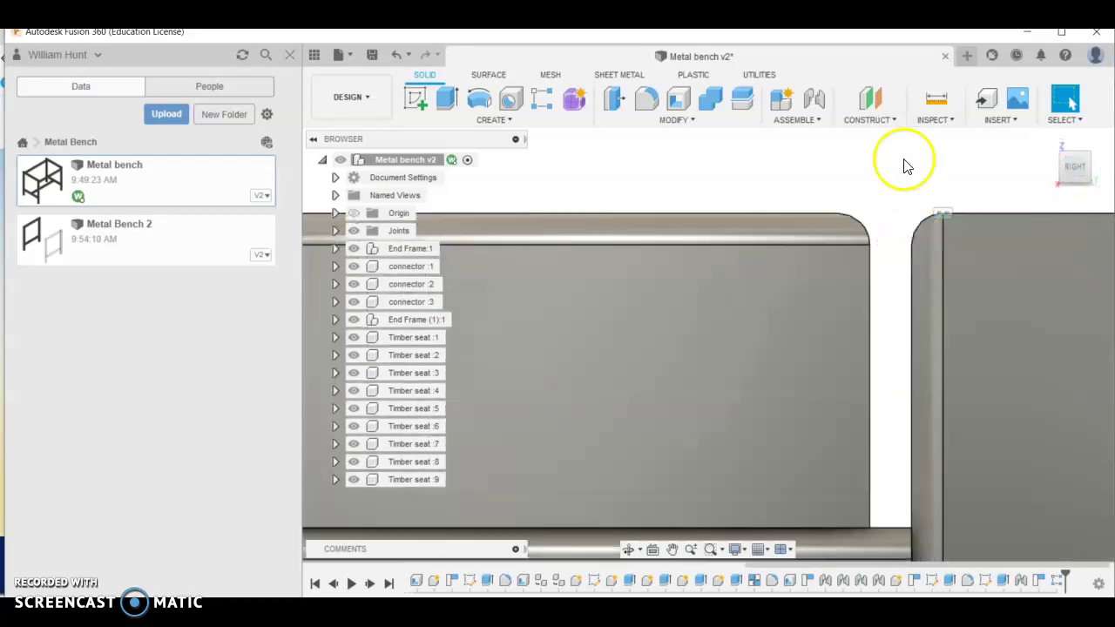
left_click(935, 99)
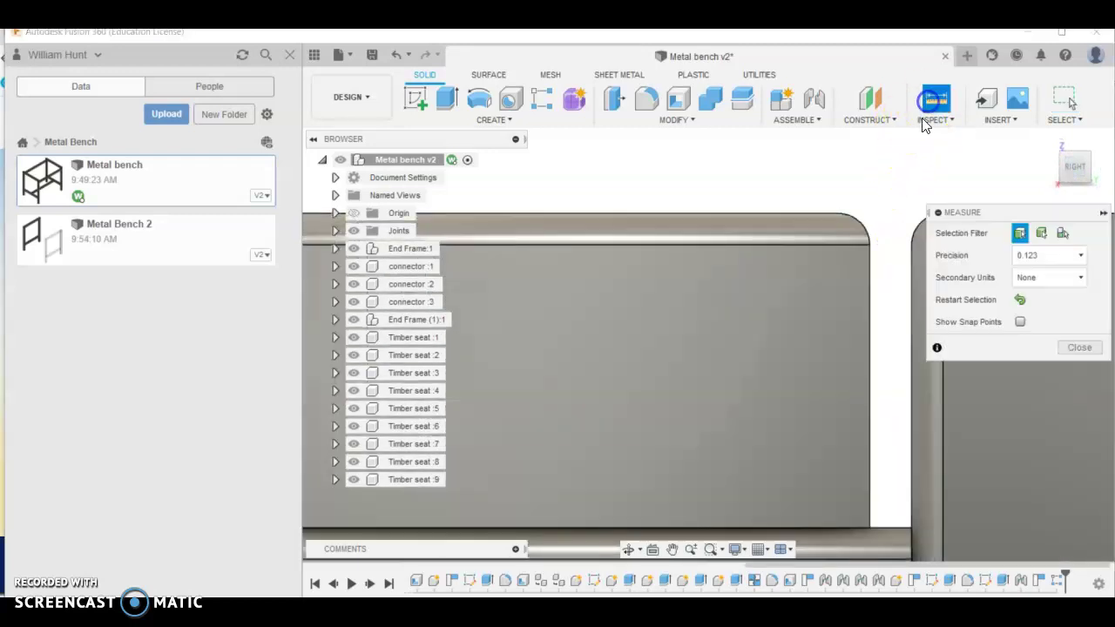
left_click(868, 247)
left_click(910, 245)
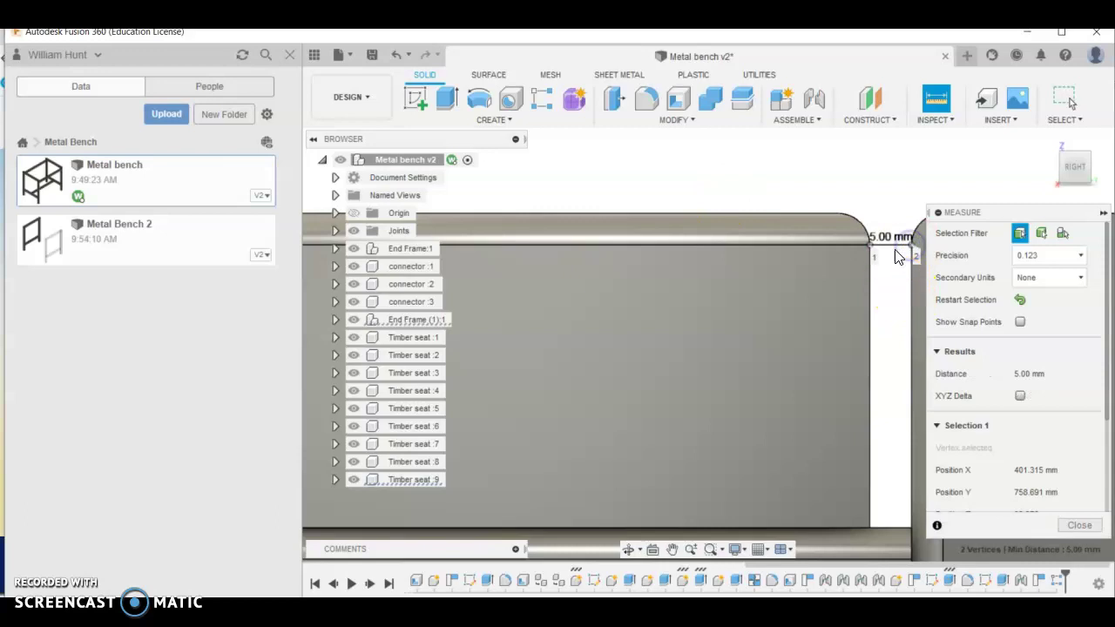
left_click(1077, 525)
scroll(731, 446, "down", 3)
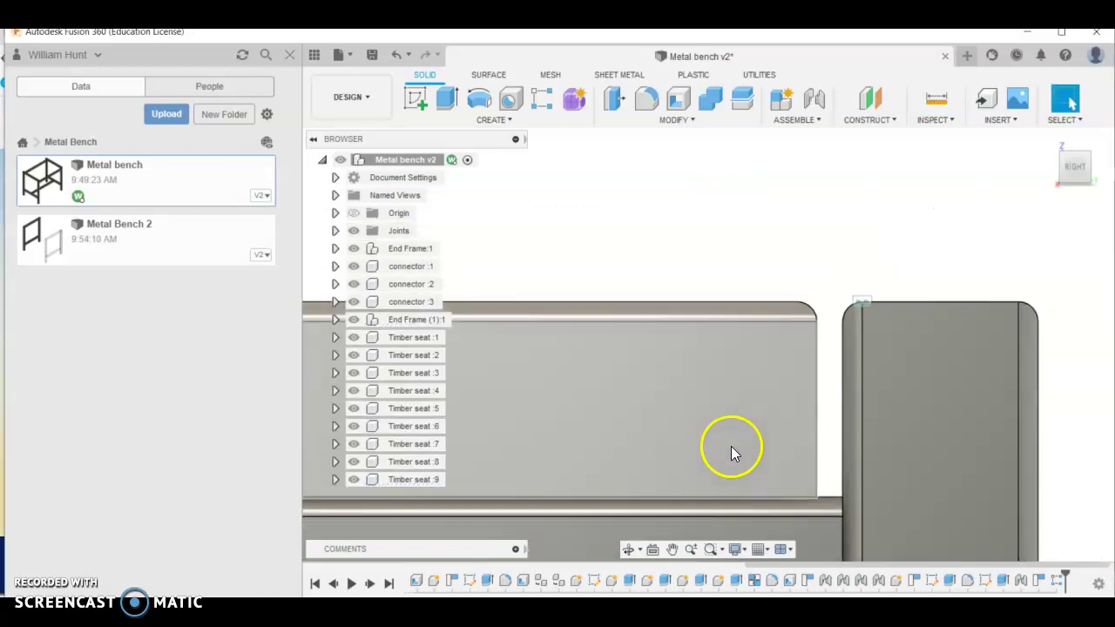
scroll(849, 446, "down", 2)
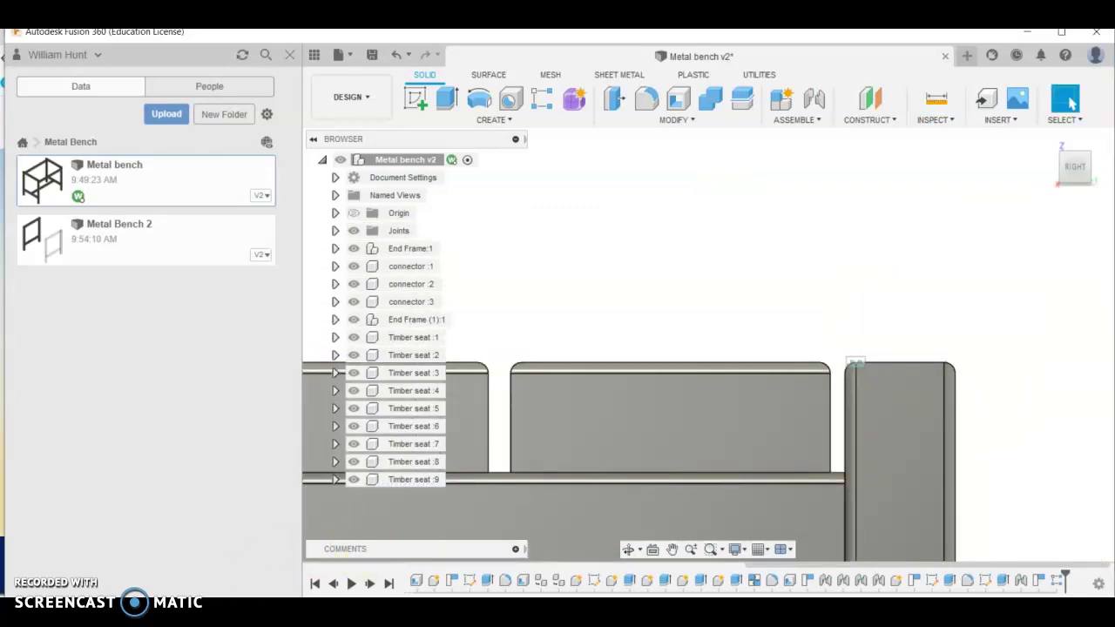
scroll(804, 393, "up", 5)
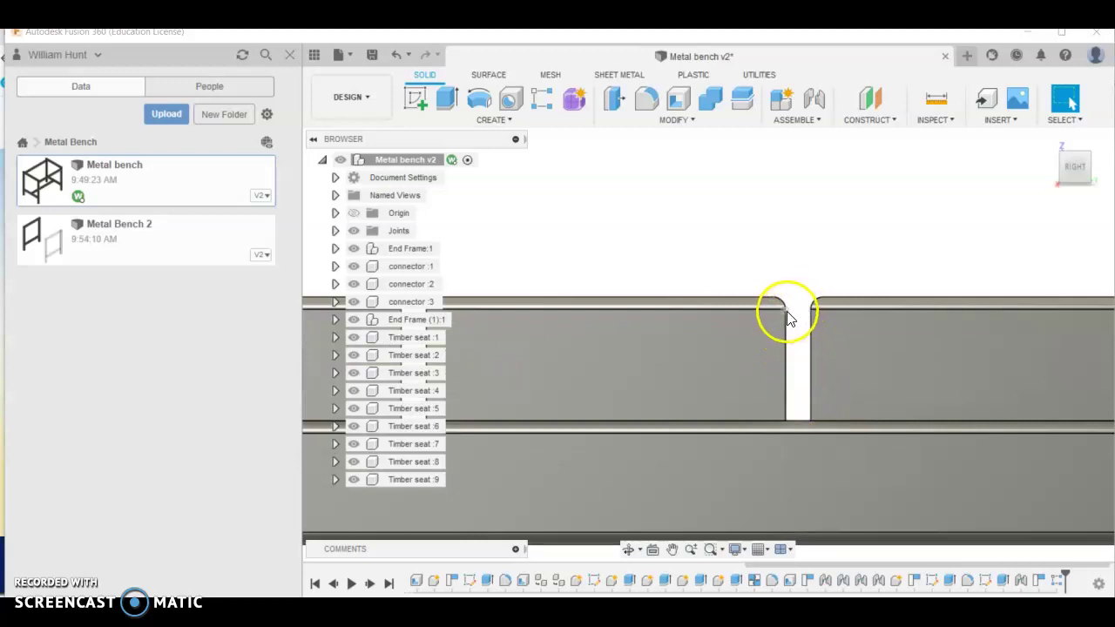
scroll(787, 311, "down", 2)
scroll(1010, 381, "down", 1)
scroll(1010, 380, "down", 4)
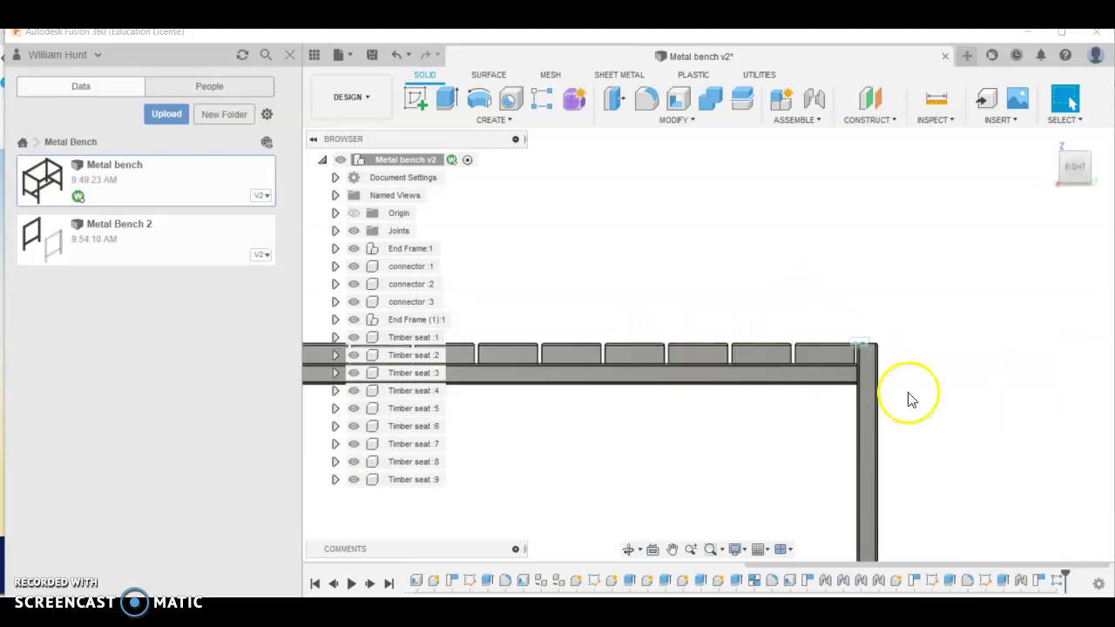
middle_click_drag(779, 411, 745, 482, "shift")
scroll(746, 482, "up", 3)
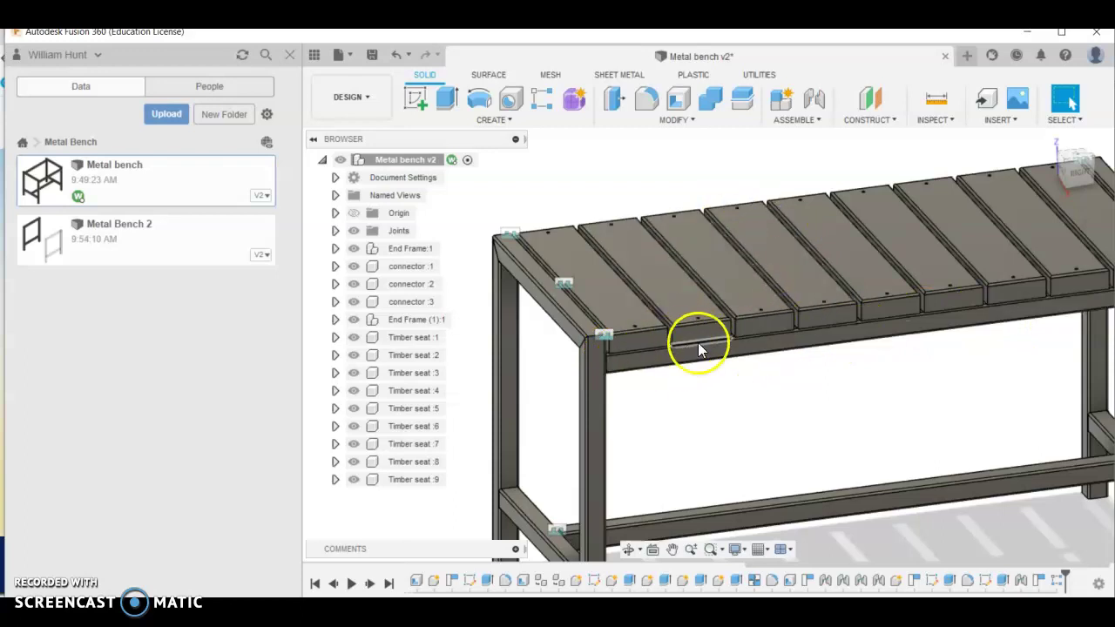
scroll(828, 361, "down", 3)
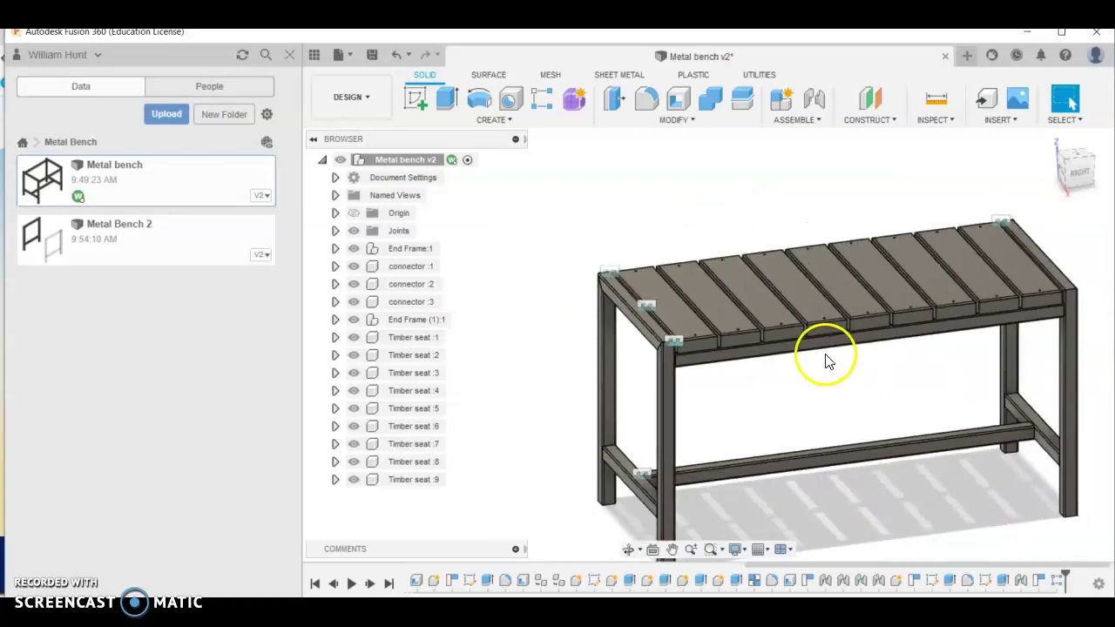
scroll(1058, 379, "up", 2)
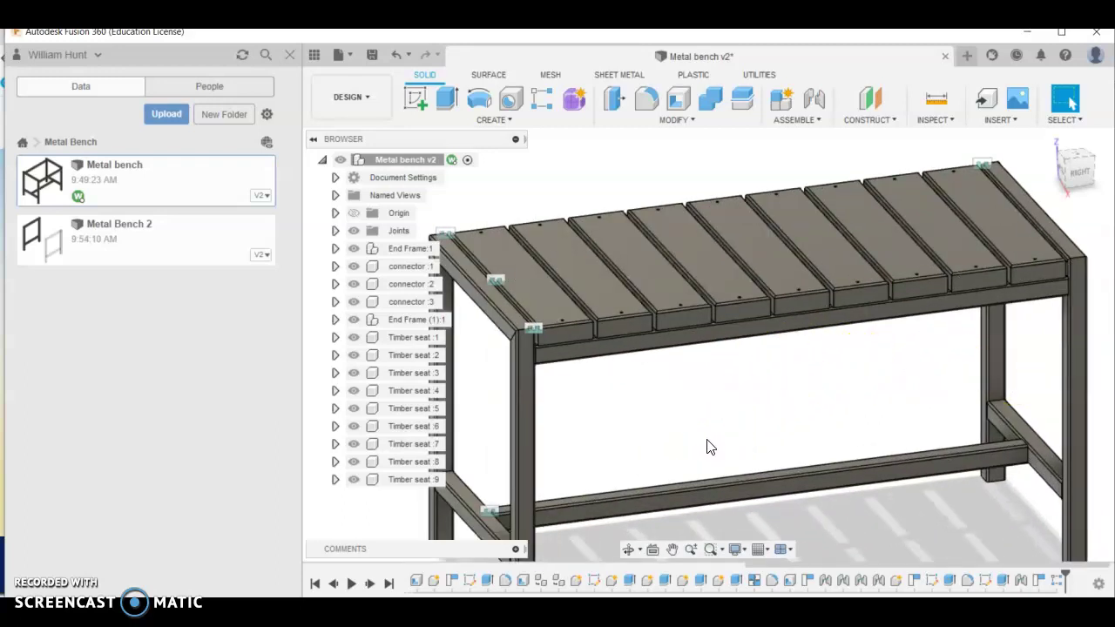
scroll(846, 398, "down", 2)
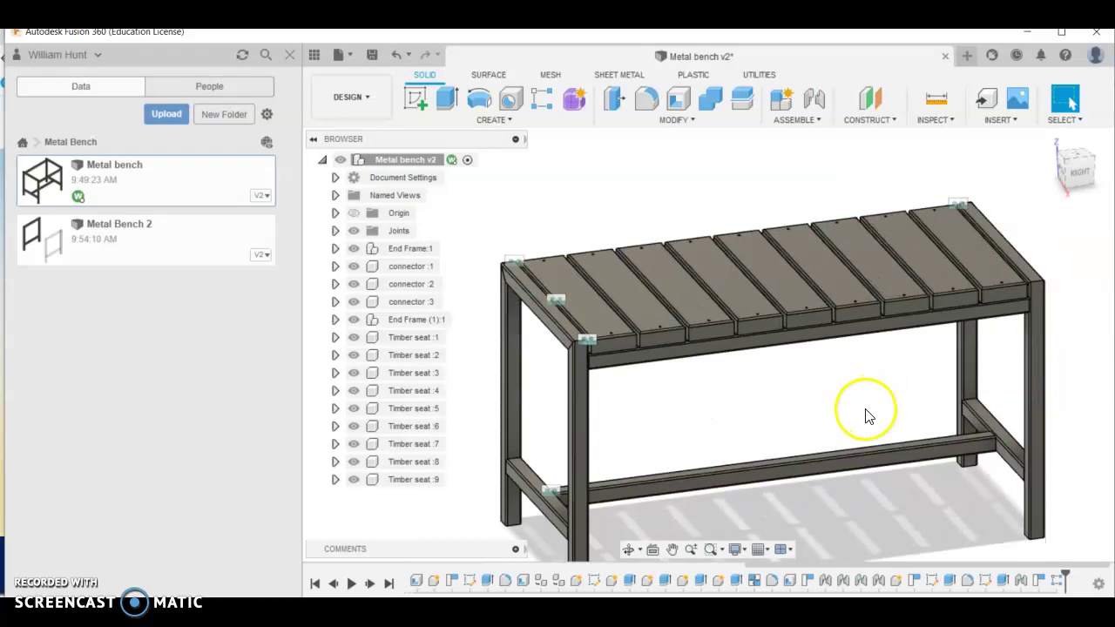
scroll(836, 436, "down", 2)
scroll(817, 456, "up", 3)
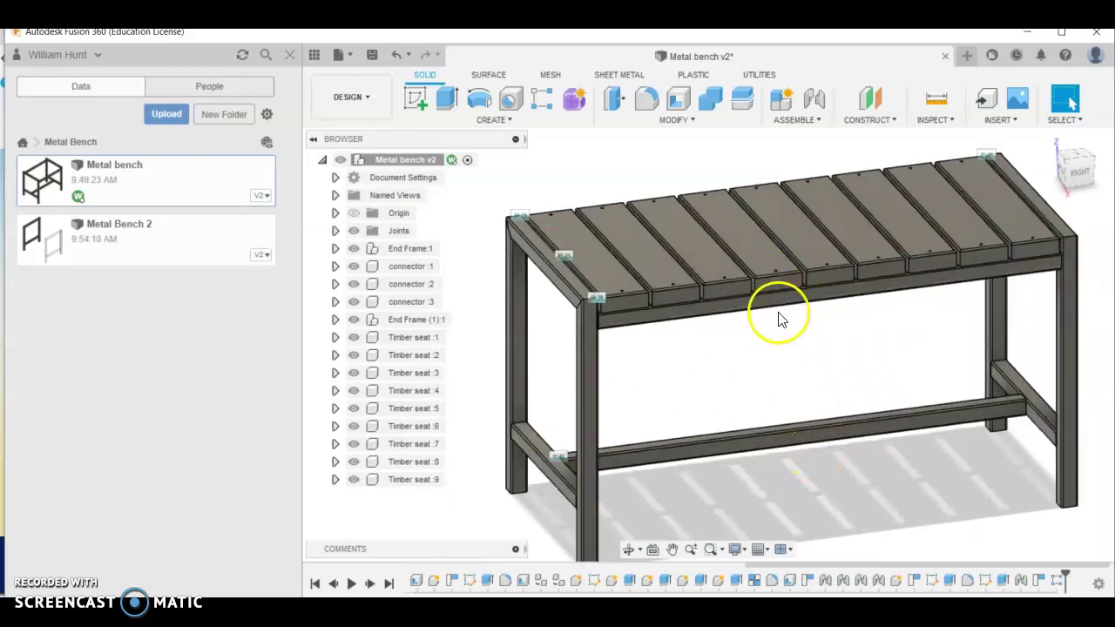